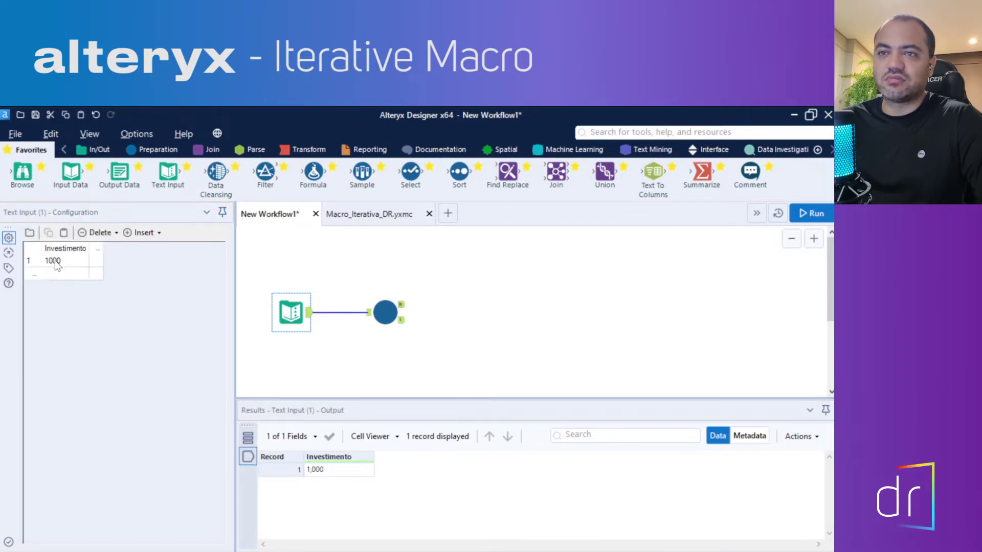
Step: Set the Taxa de Juros of the Macro_Iterativa_DR tool to 0.05
left_click(385, 312)
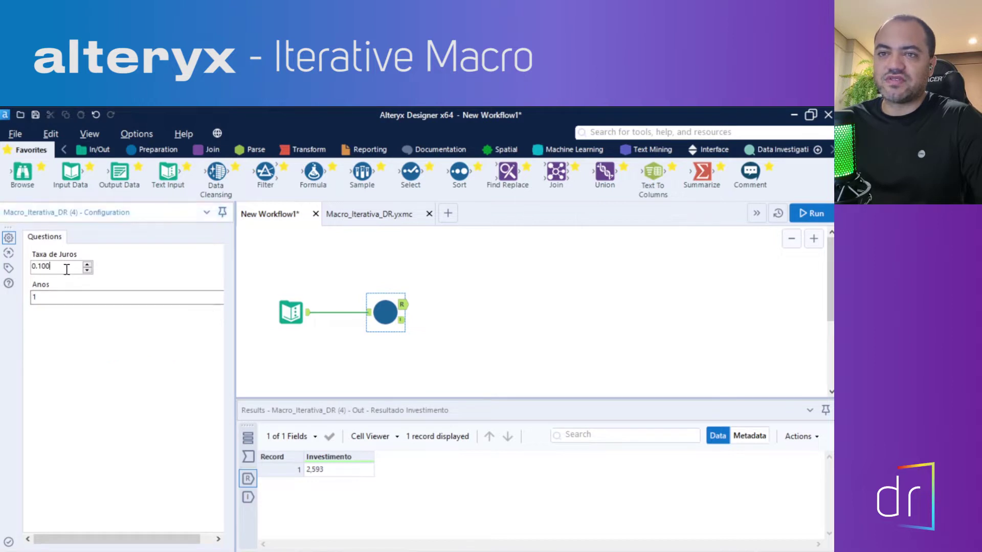
double_click(67, 269)
type("0.")
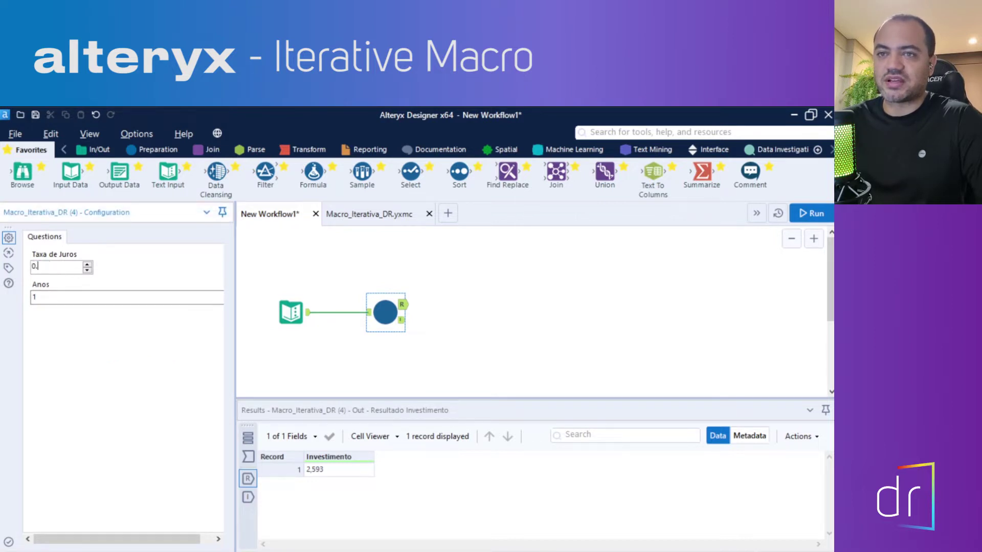
key("BackSpace")
type(".")
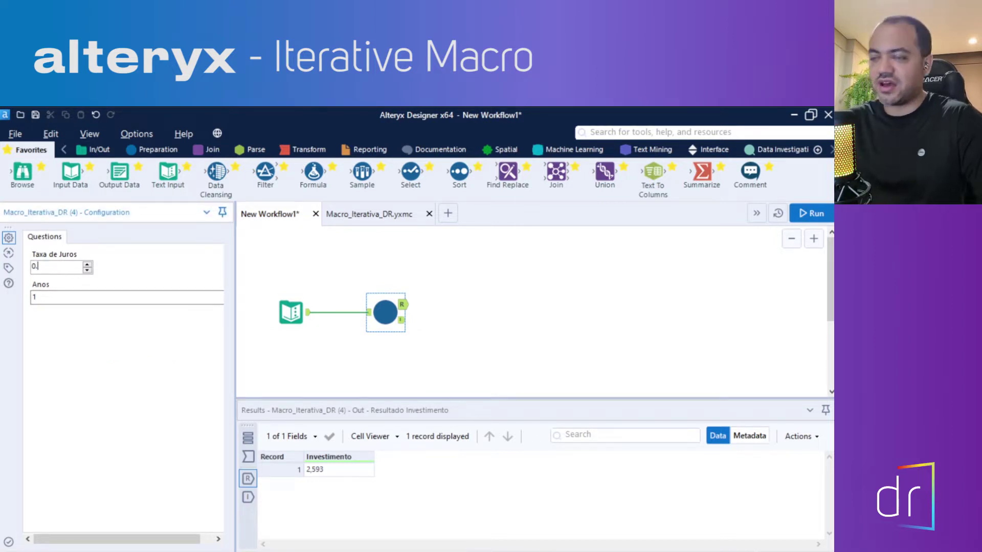
type("08")
key("BackSpace")
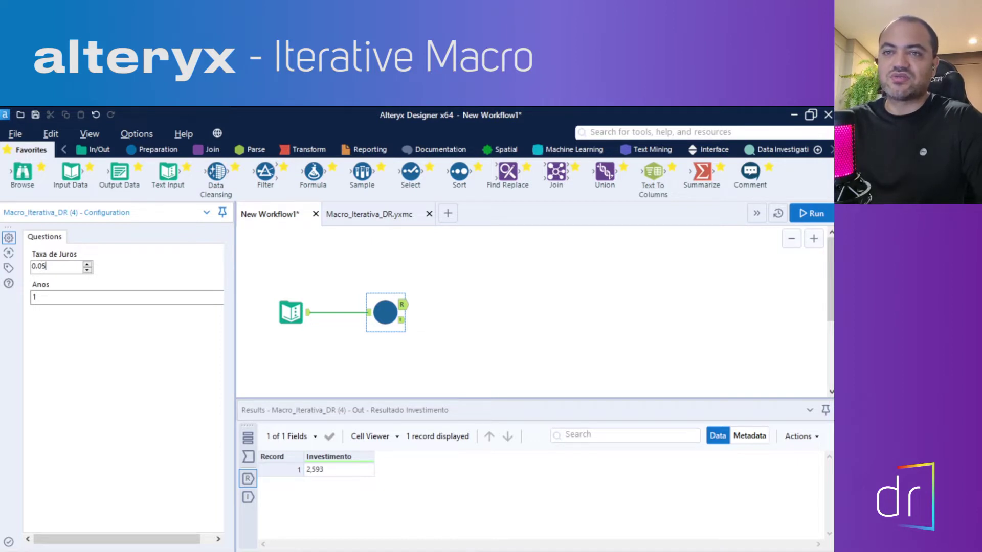
Step: Set Anos to 3 in the macro's questions, run the workflow and display the macro's output
left_click(38, 298)
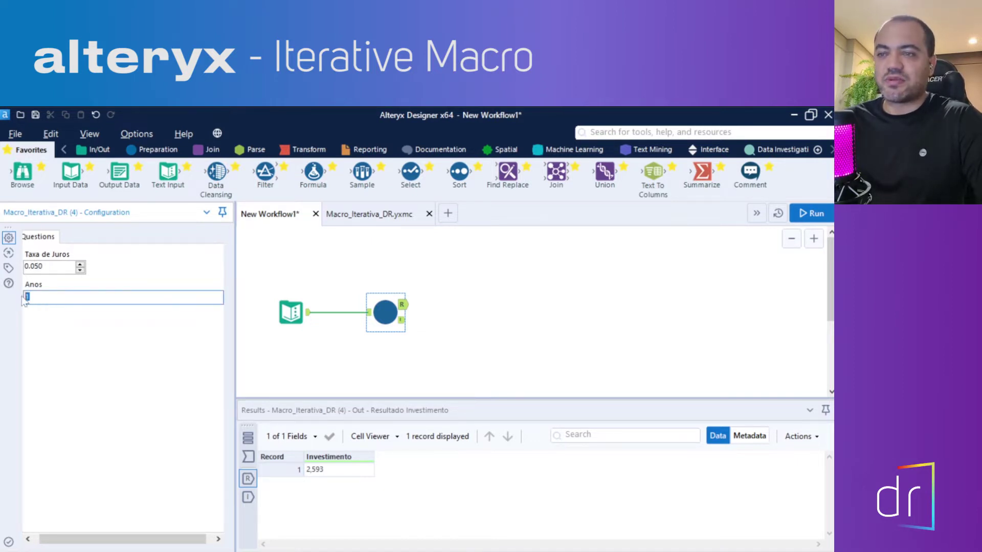
type("3")
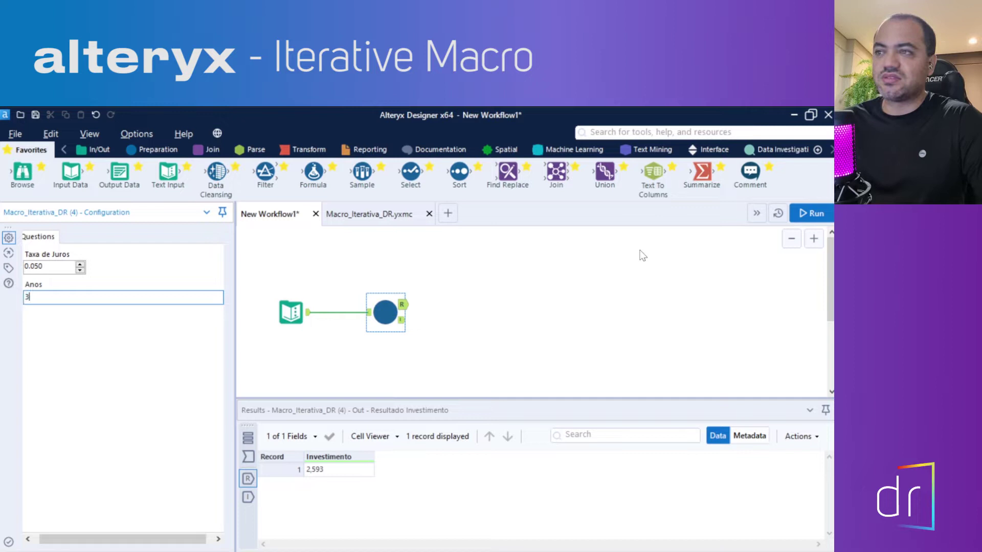
left_click(811, 213)
left_click(403, 310)
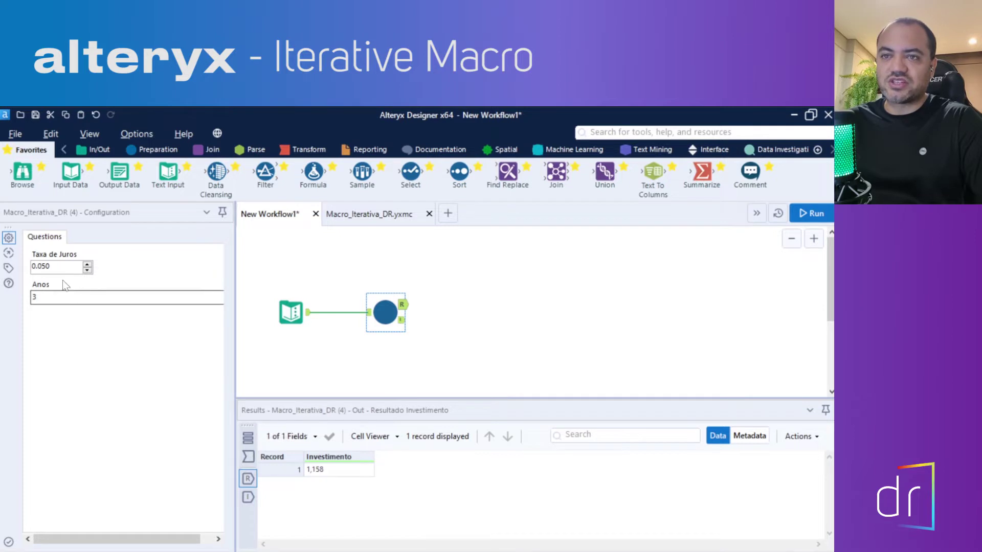
Step: Set the macro's Taxa de Juros to 1 and rerun the workflow
double_click(62, 267)
type("1")
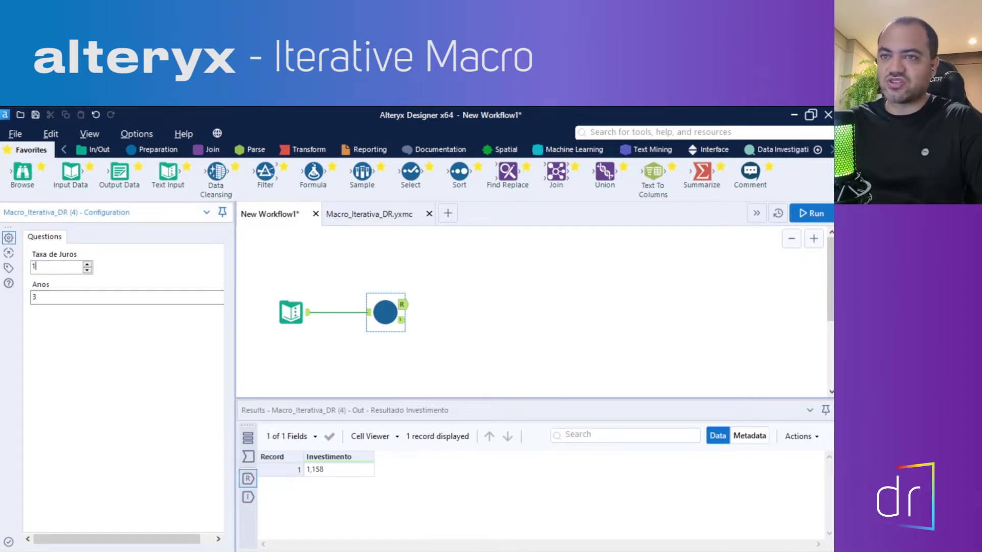
left_click(793, 216)
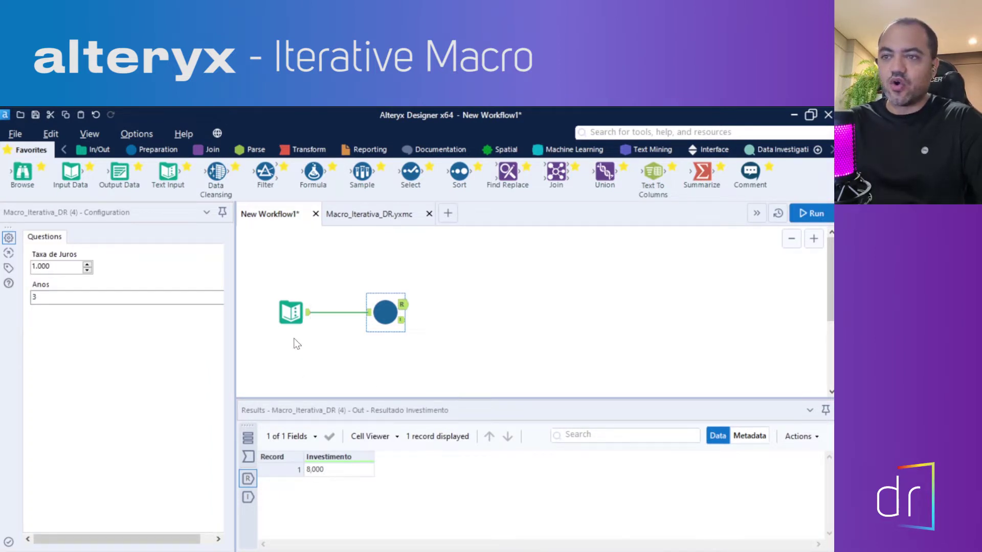
Step: Compare the Text Input data with the macro's result output, and delete the macro tool from the workflow
left_click(290, 313)
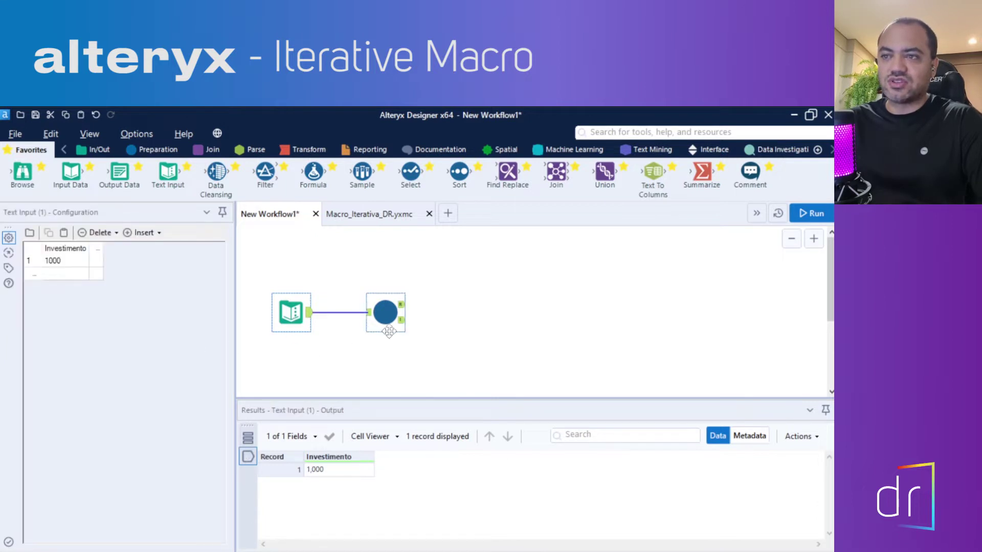
left_click(386, 317)
left_click(240, 484)
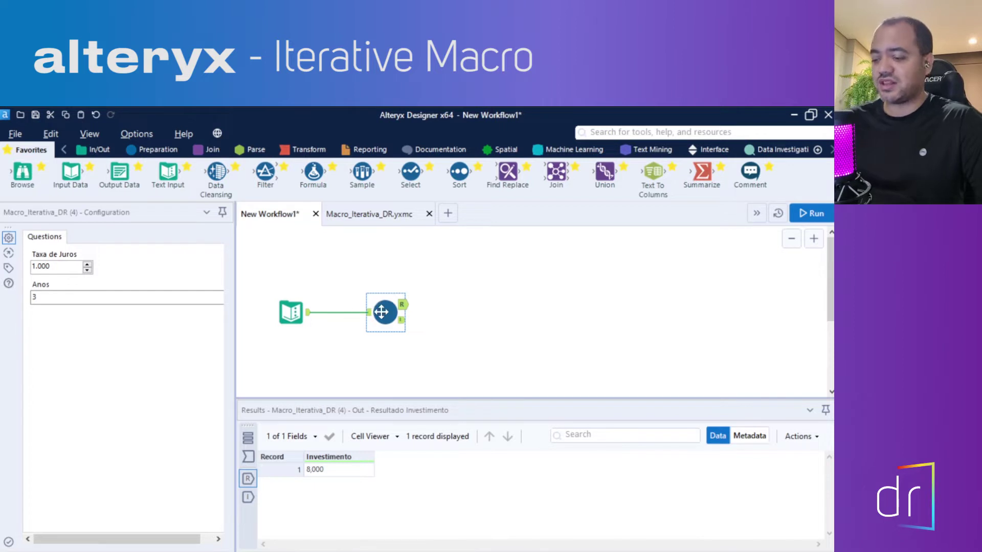
key("Delete")
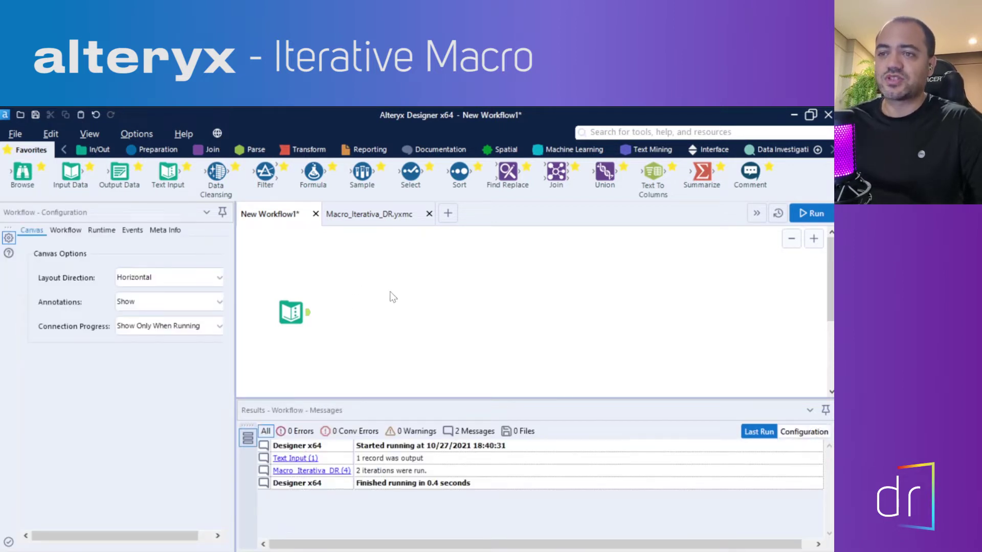
Step: Copy the Investimento Text Input tool into a new blank workflow
left_click(290, 312)
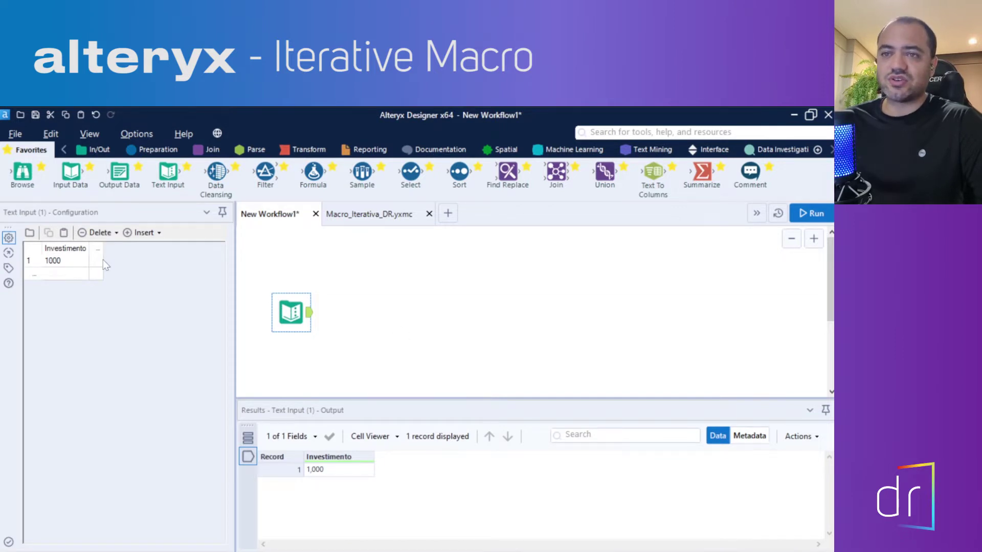
left_click(448, 214)
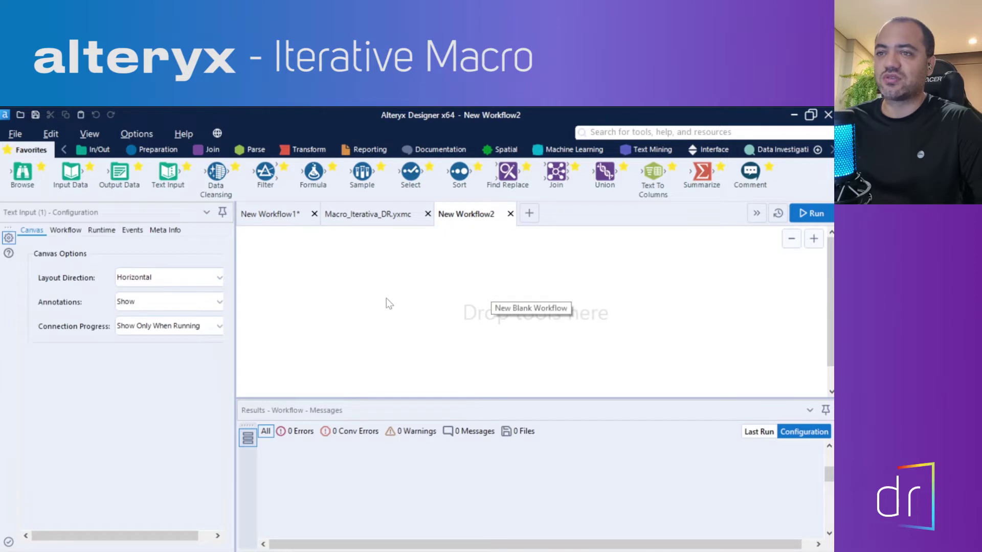
right_click(279, 292)
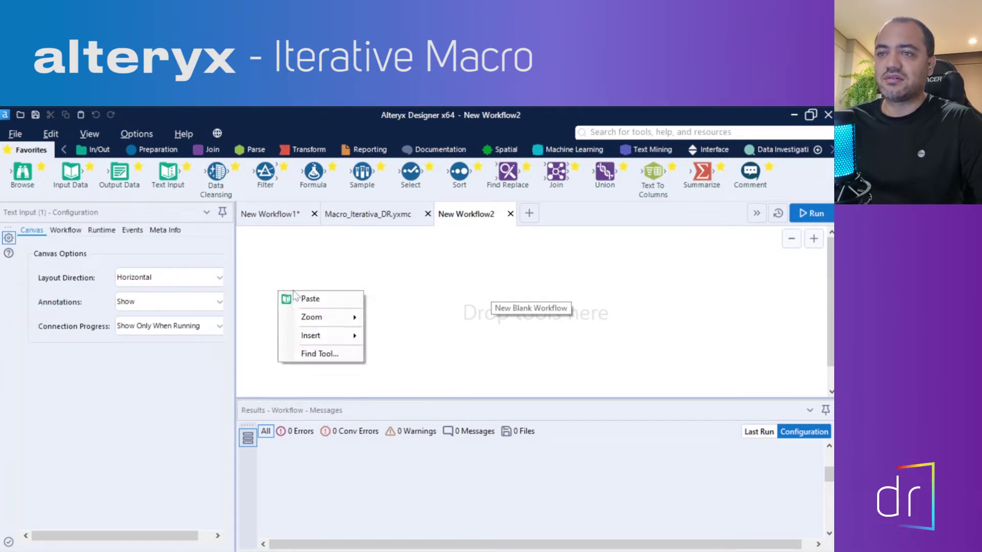
left_click(302, 298)
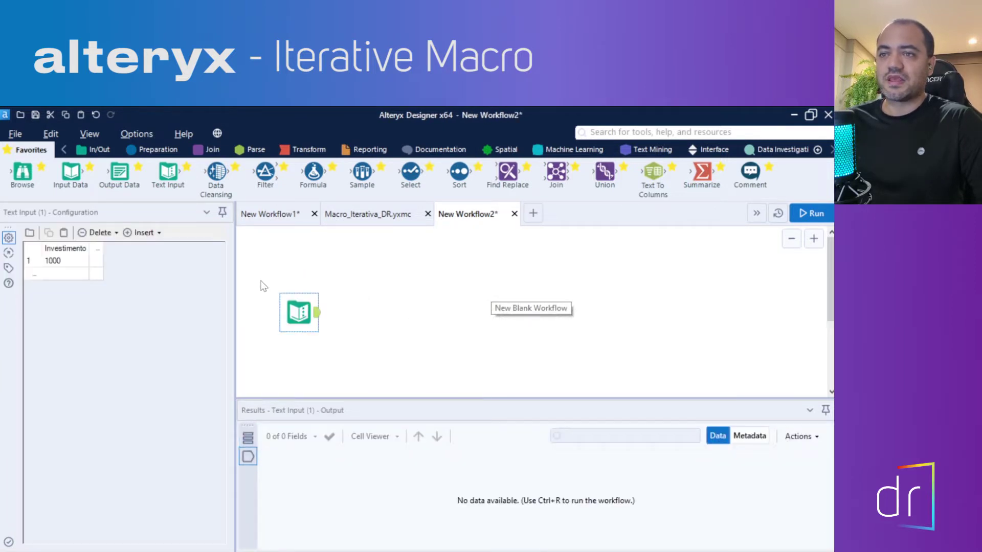
Step: Convert the pasted Text Input tool to a Macro Input
left_click_drag(263, 286, 373, 353)
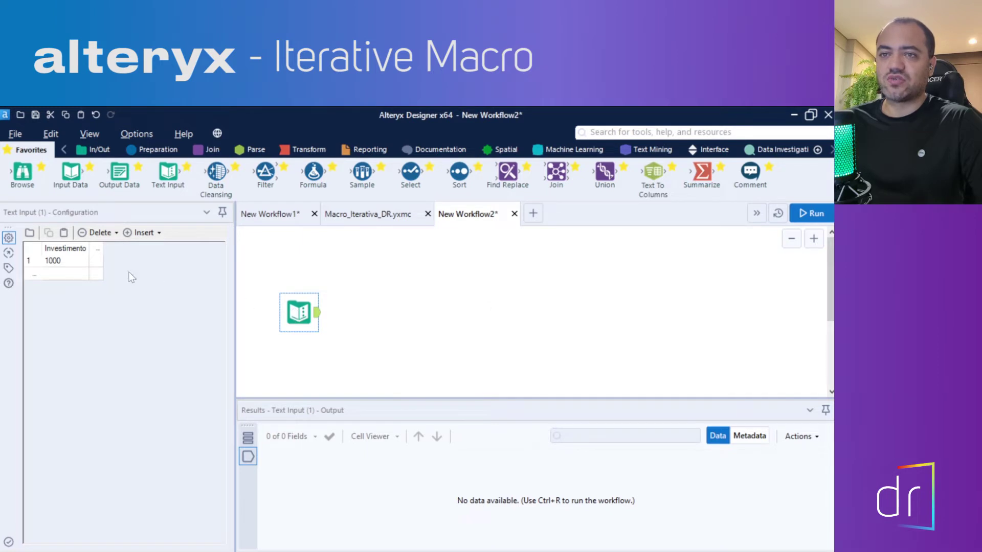
left_click(358, 325)
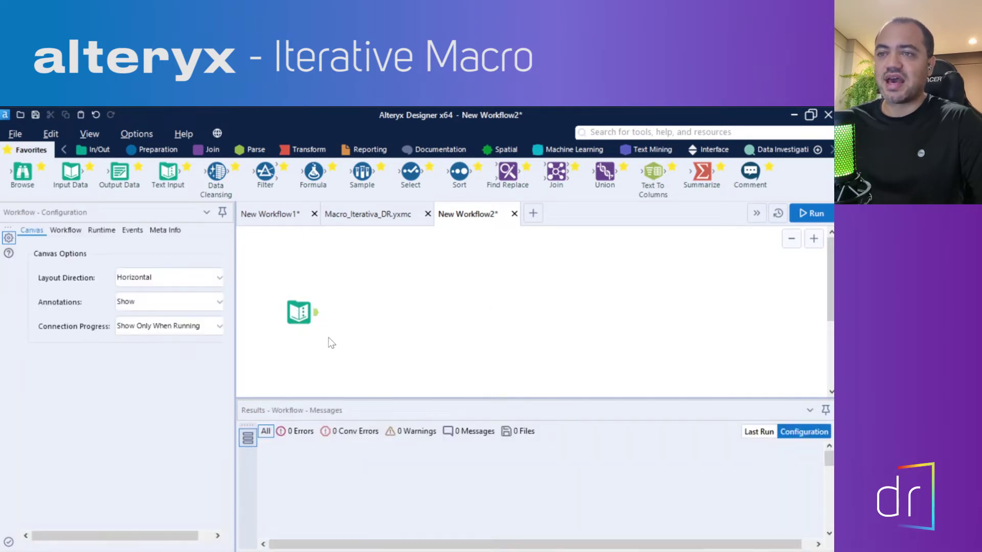
left_click(298, 317)
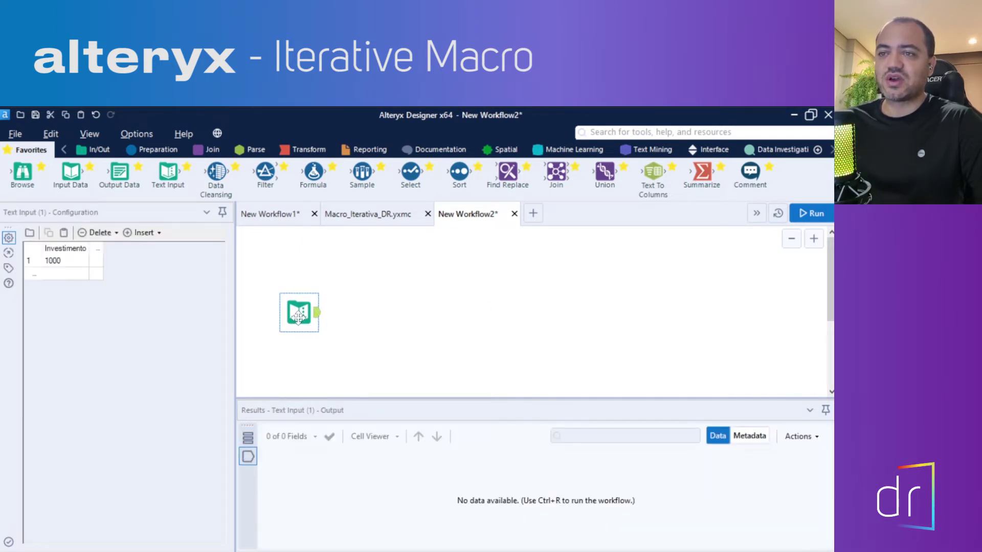
right_click(299, 317)
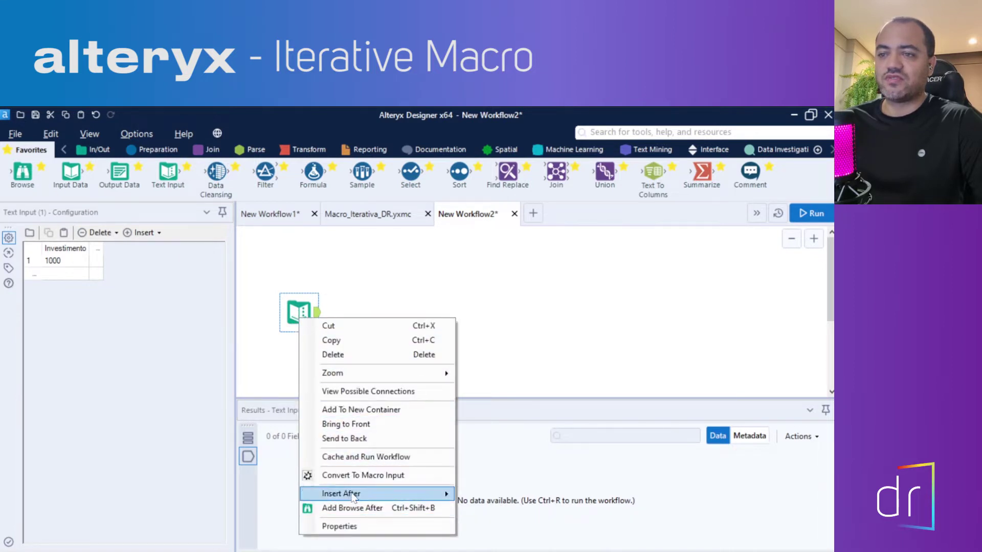
left_click(377, 476)
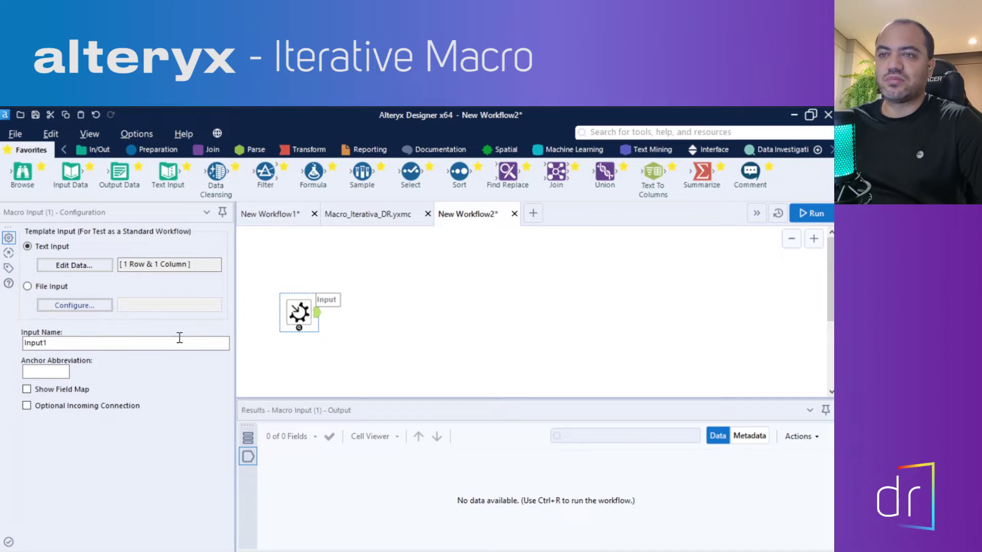
Step: Name the macro input Investimento
double_click(137, 342)
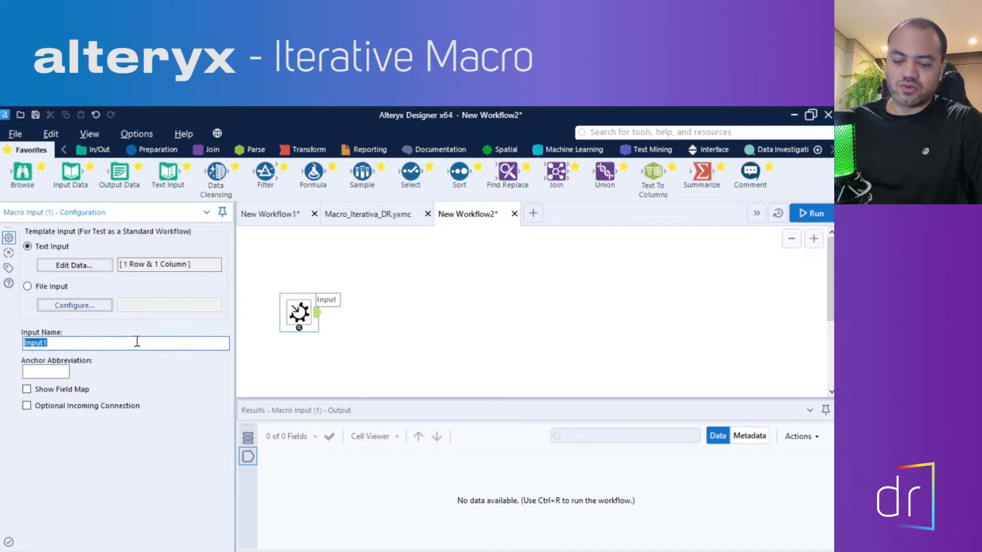
type("Investimento")
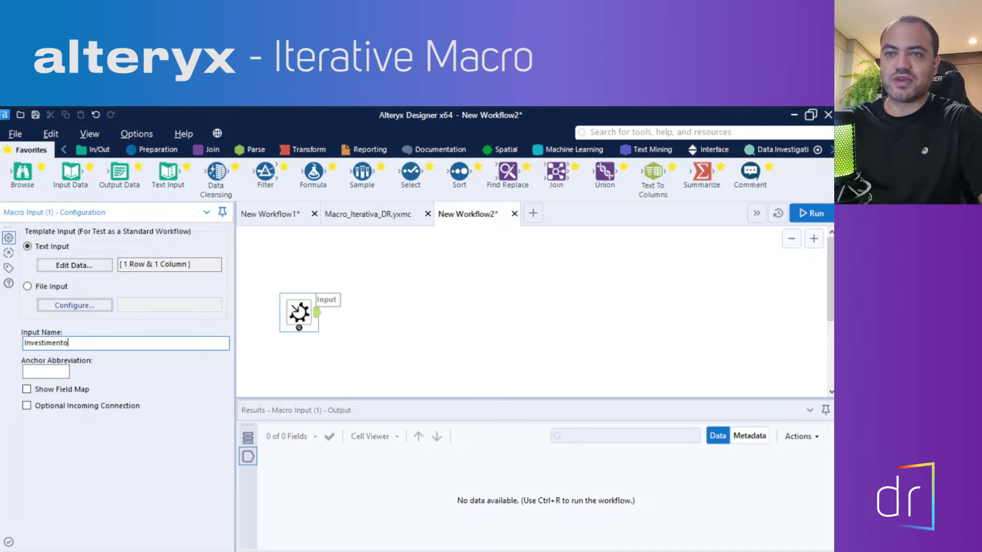
left_click(406, 331)
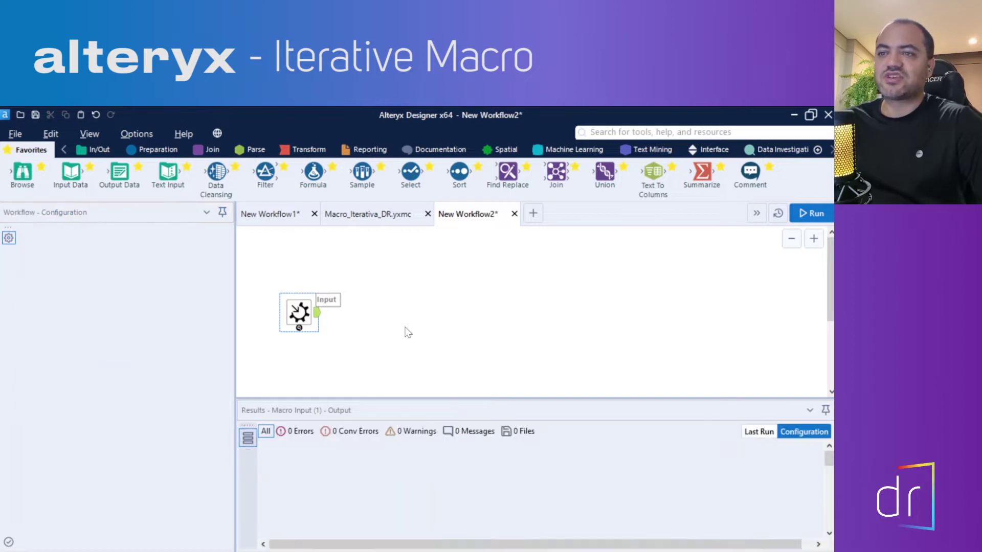
Step: Set the workflow's macro type to Iterative Macro in the workflow configuration
left_click(64, 230)
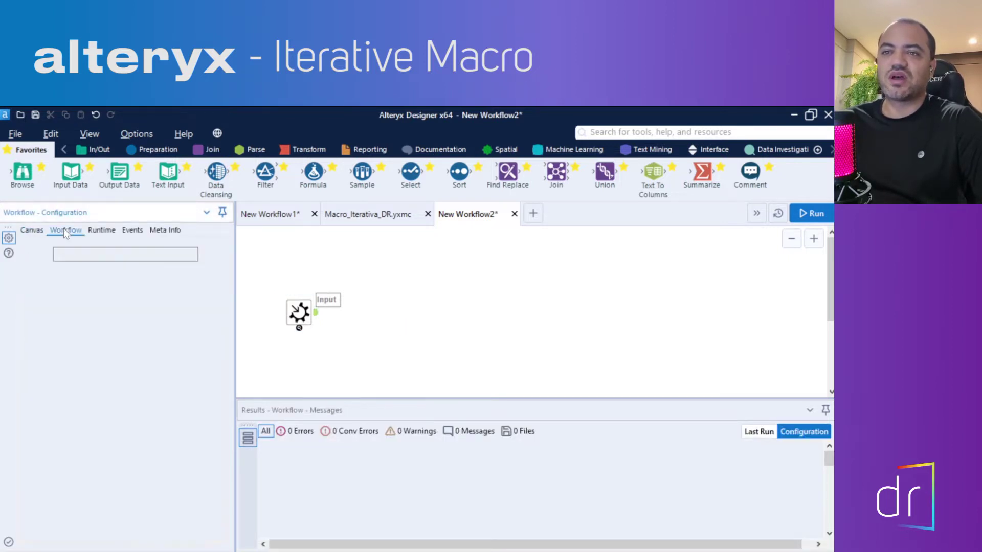
left_click(308, 320)
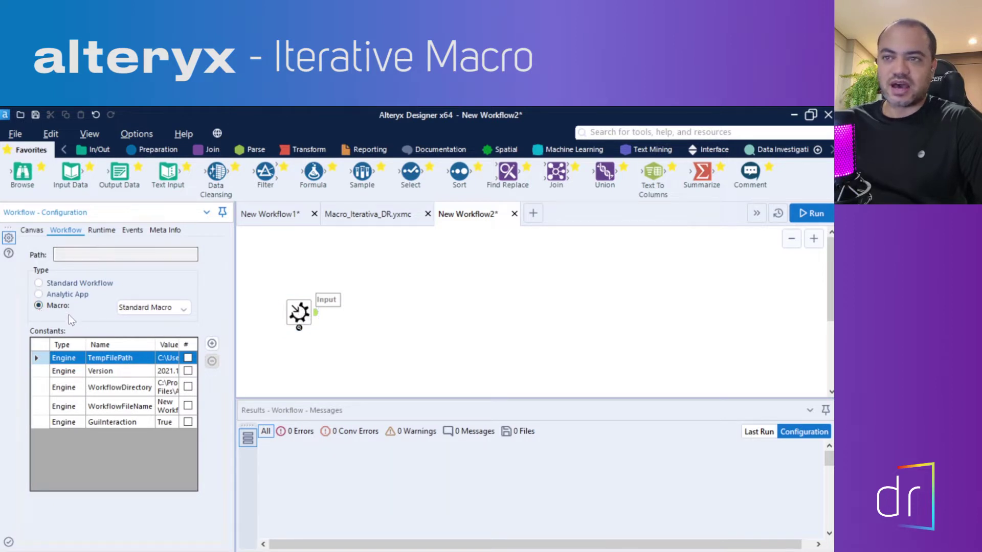
left_click(177, 311)
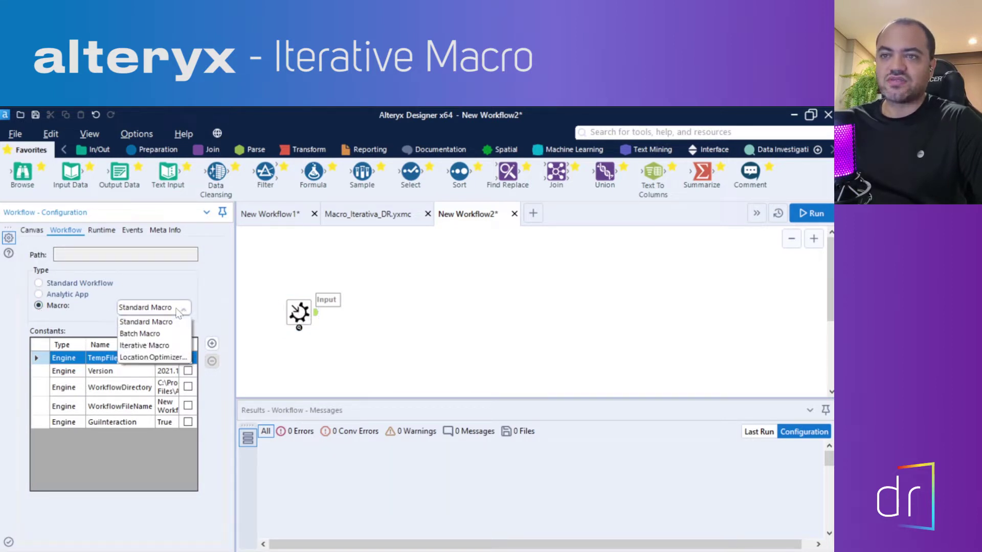
left_click(165, 345)
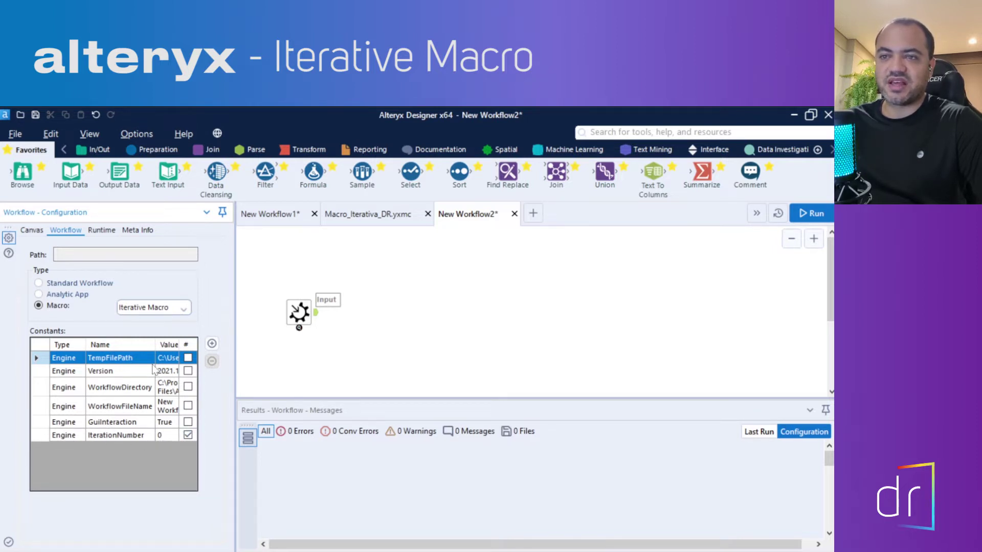
Step: Switch the macro type to Standard Macro and back to Iterative Macro to compare the listed constants
left_click(152, 312)
left_click(148, 321)
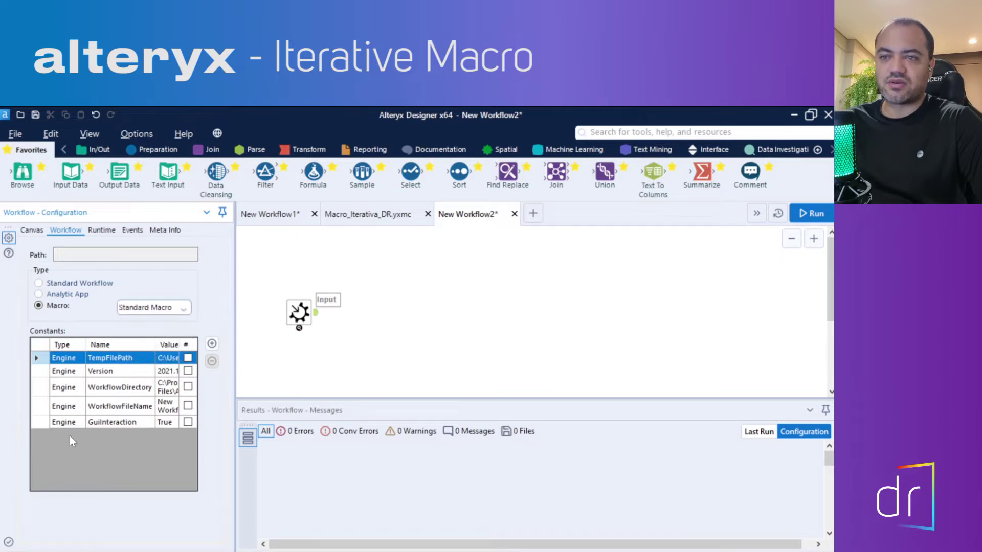
left_click(152, 309)
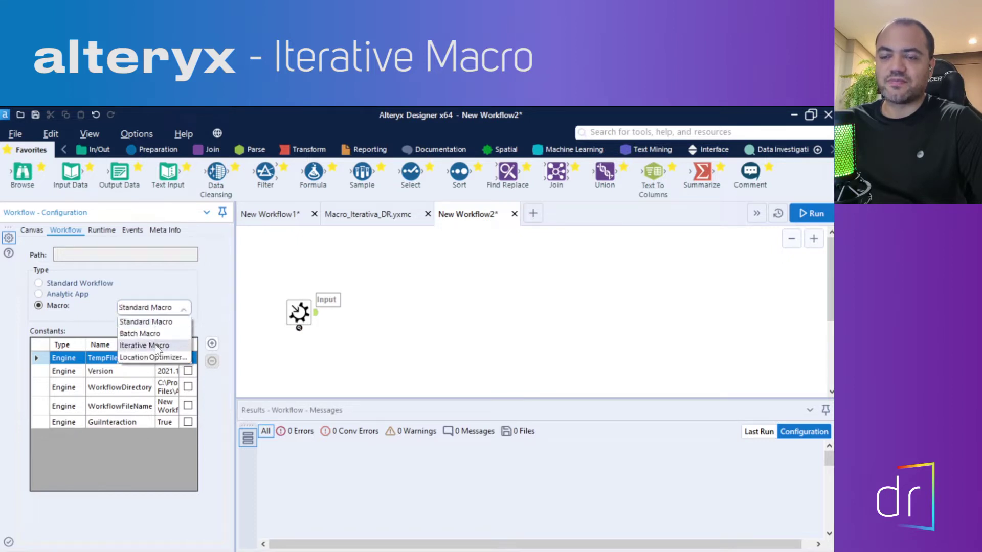
left_click(157, 346)
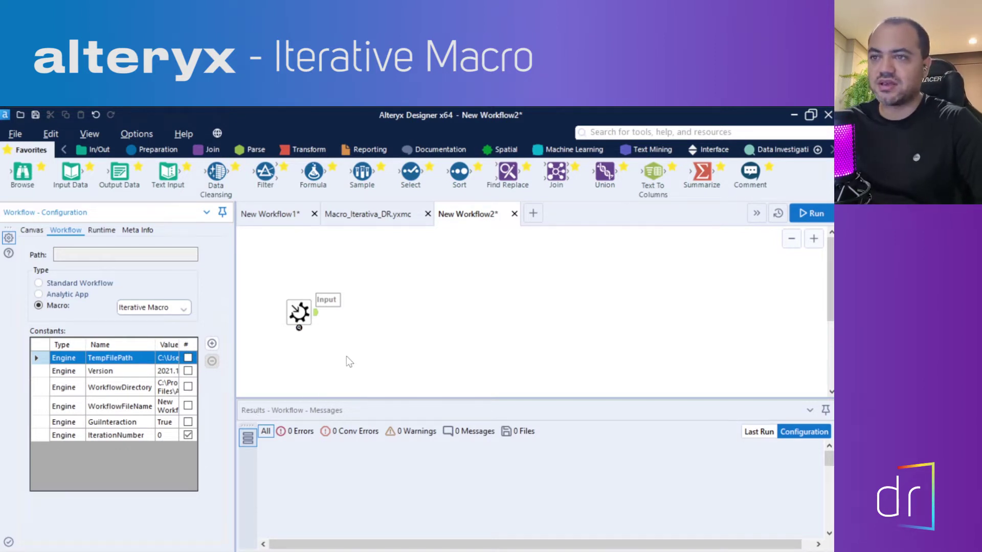
Step: Move the Macro Input slightly down the canvas, and review its template data with the Investimento column widened
mouse_move(313, 324)
left_mouse_down()
mouse_move(300, 311)
mouse_move(299, 336)
left_mouse_up()
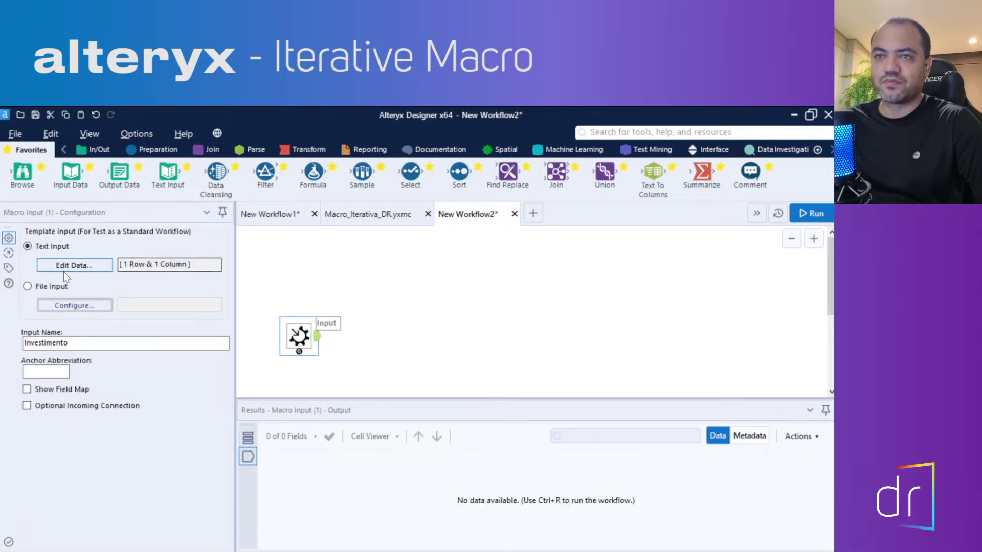
left_click(64, 270)
left_click(307, 200)
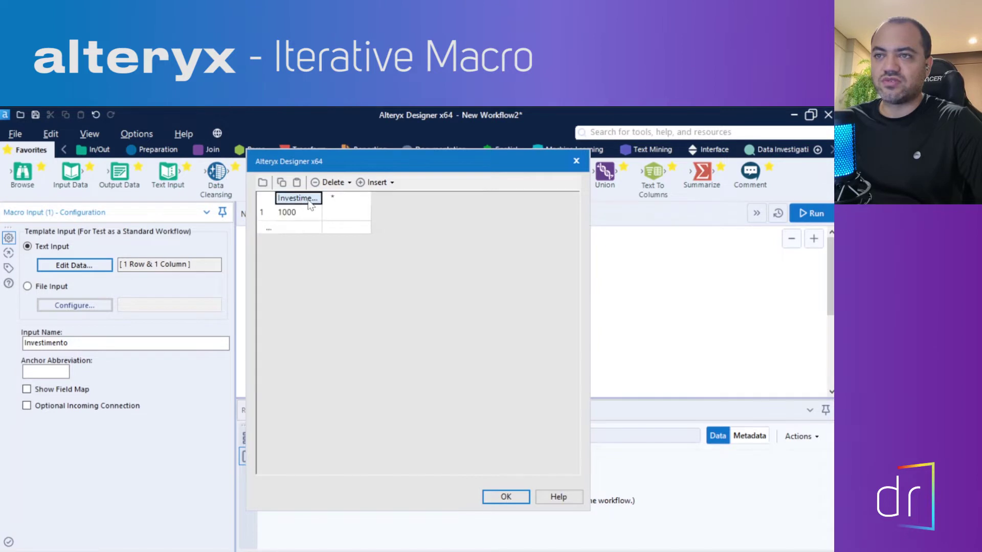
left_click_drag(322, 198, 342, 198)
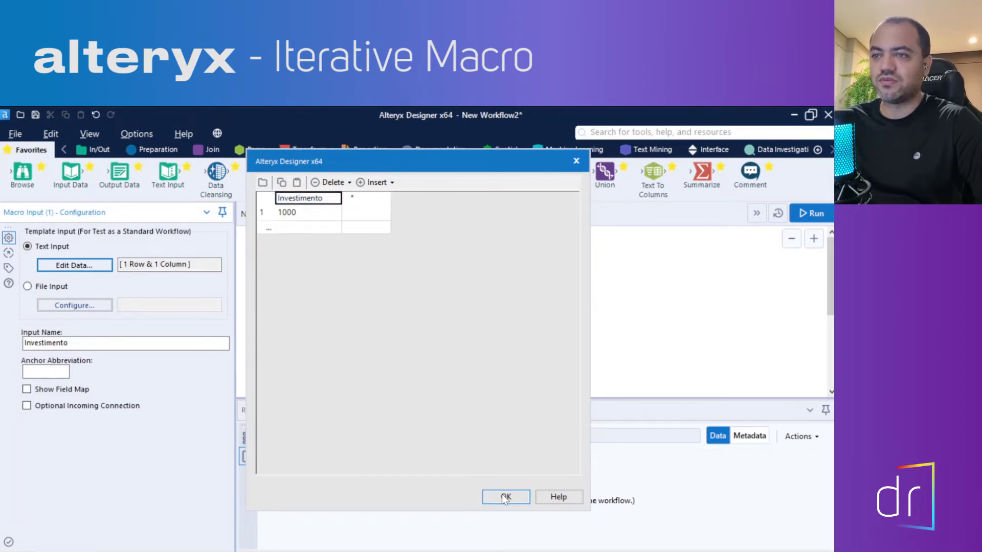
left_click(505, 497)
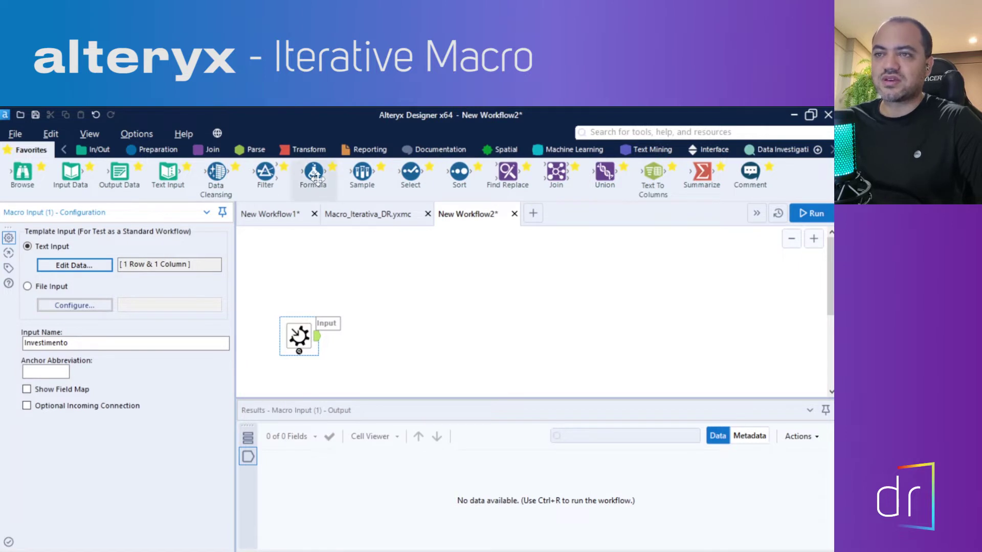
Step: Add a Formula tool connected to the Macro Input's output and choose Investimento as its output column
left_click_drag(313, 173, 369, 336)
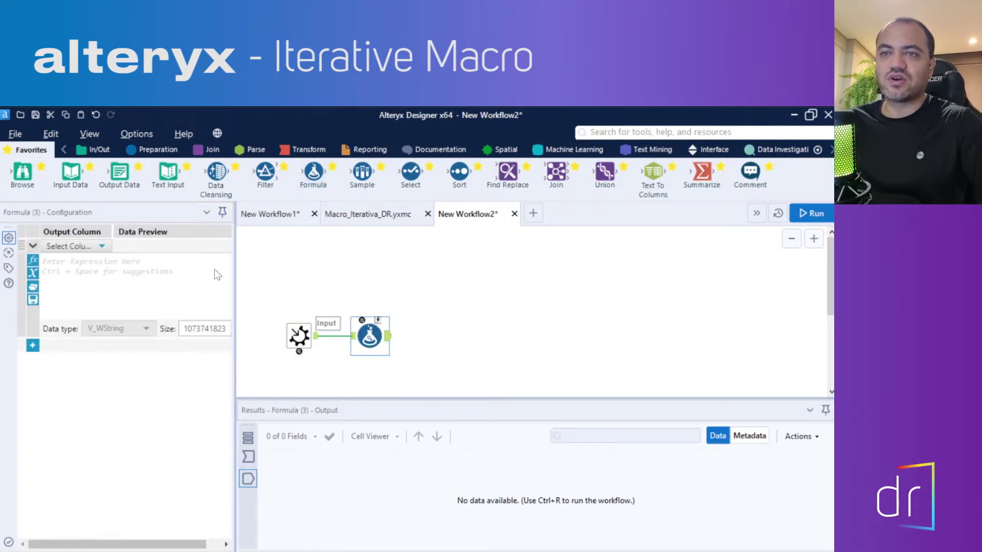
left_click(102, 247)
left_click(76, 277)
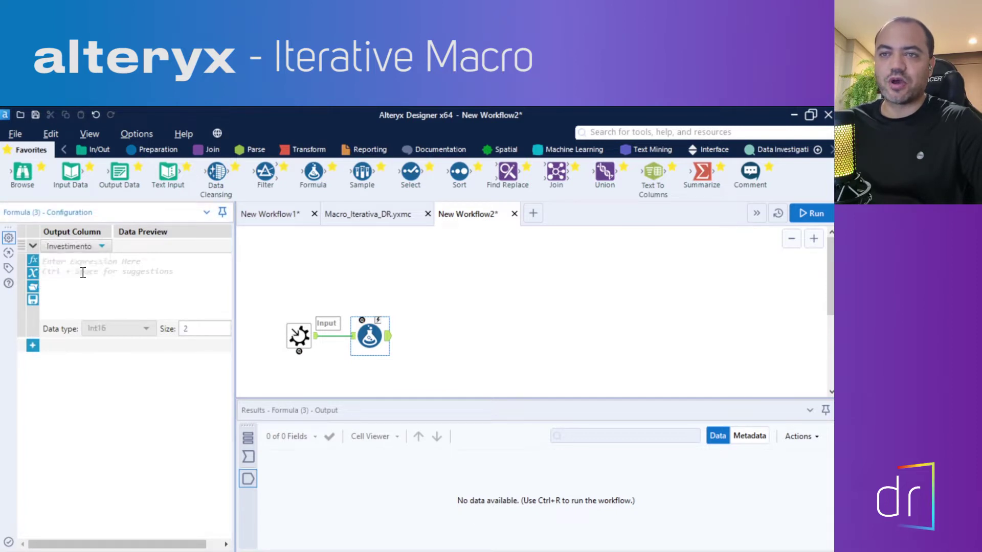
Step: Enter the expression [Investimento]*[Investimento]*0.05 for the Investimento column
left_click(83, 267)
type("inves")
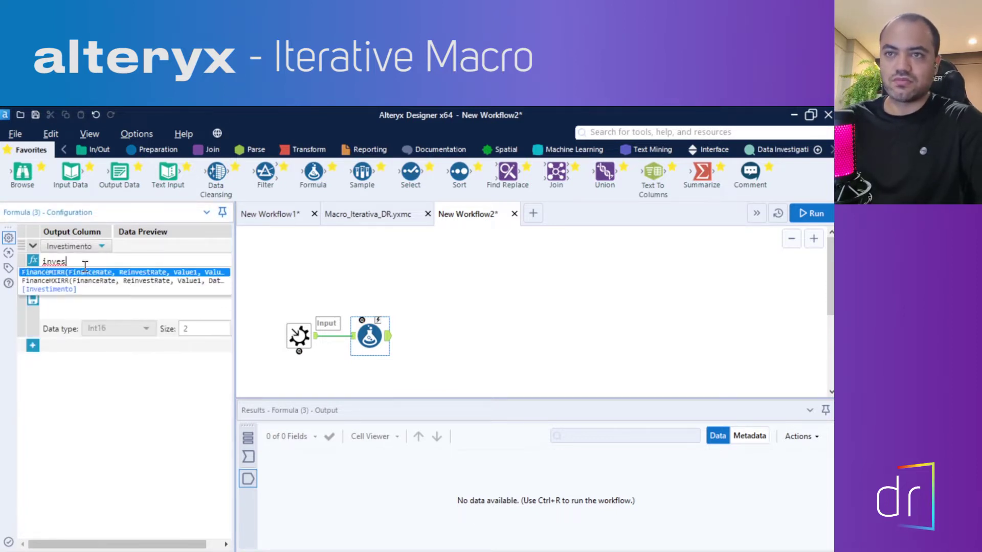
key("Down")
key("Down")
key("Return")
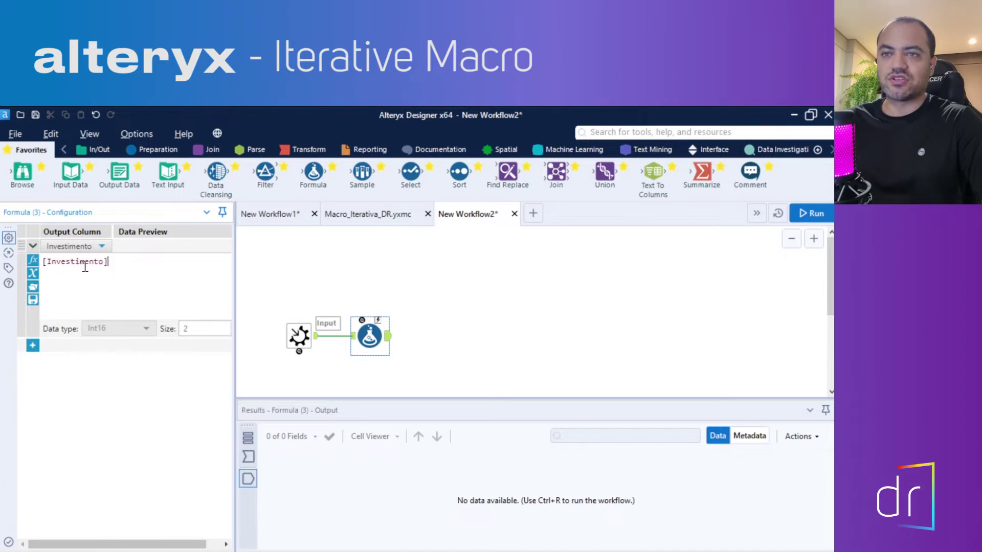
type("*")
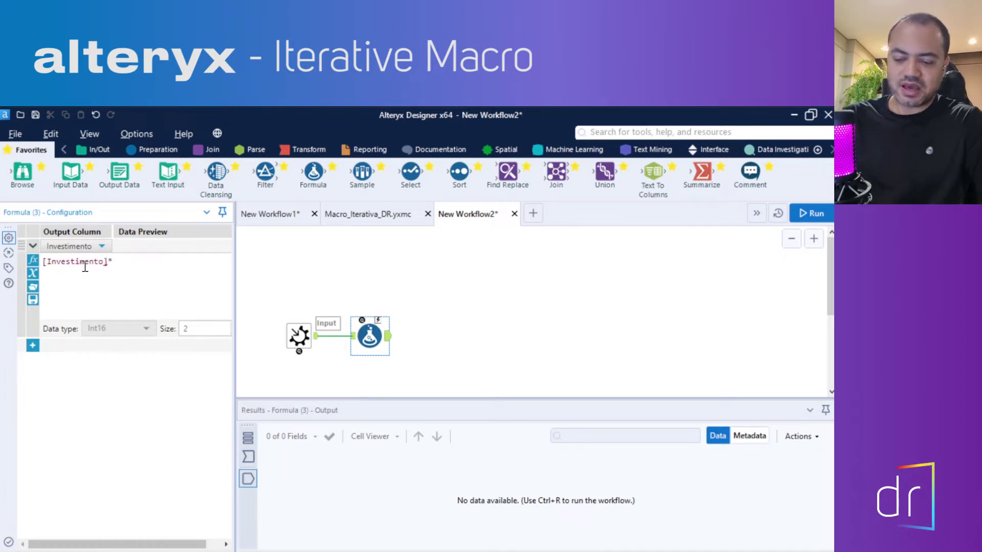
type("investi")
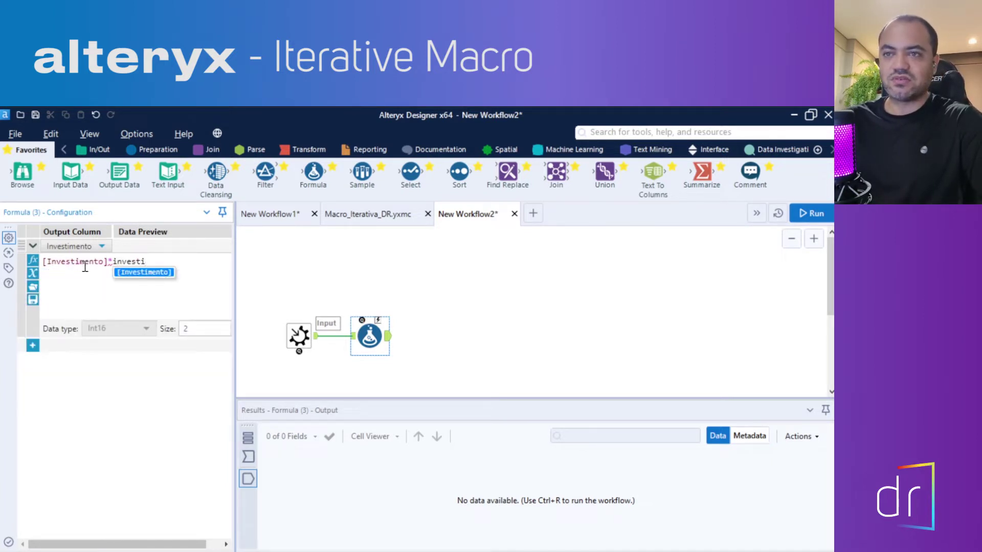
key("Return")
type("*")
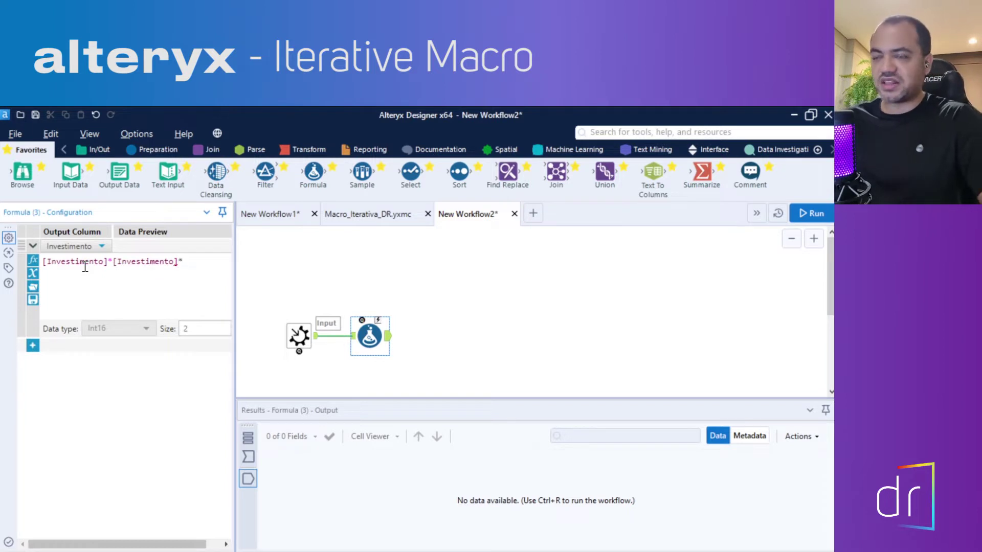
type("0.05")
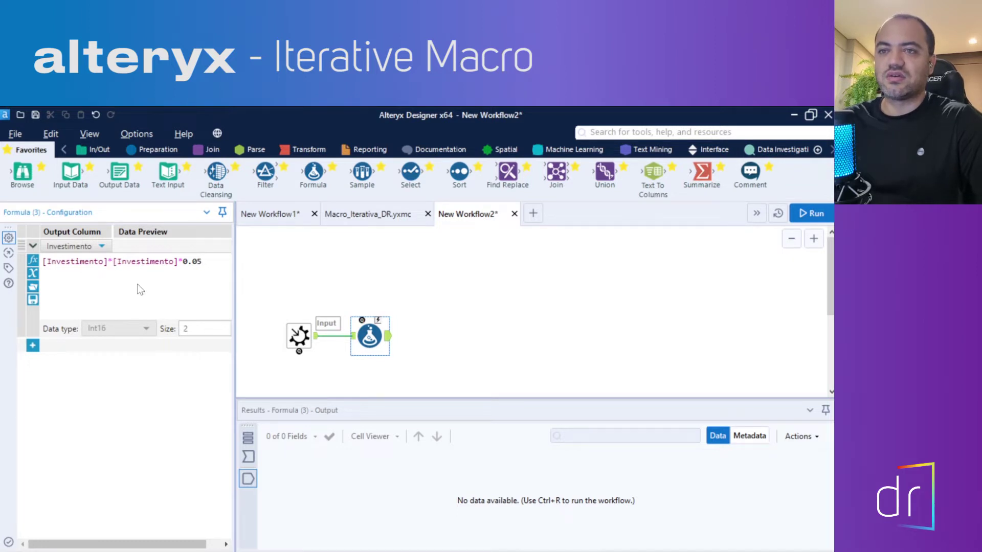
Step: Correct the Investimento expression to [Investimento]+([Investimento]*0.05)
key("BackSpace")
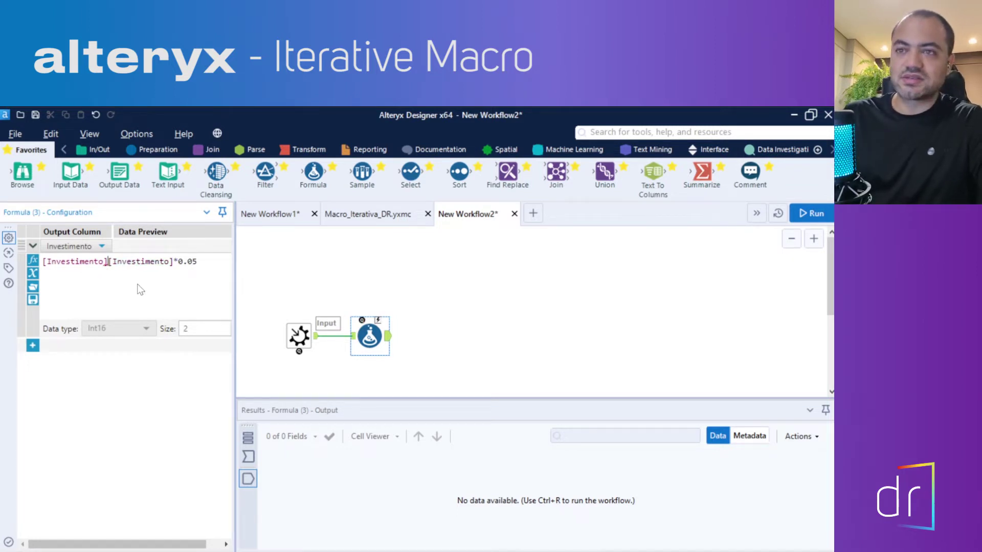
type("+")
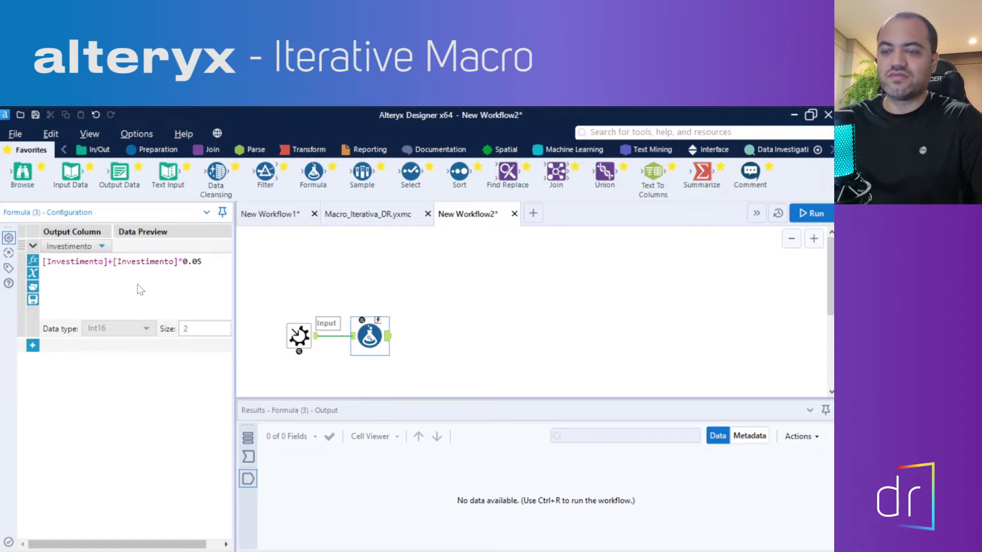
type("(")
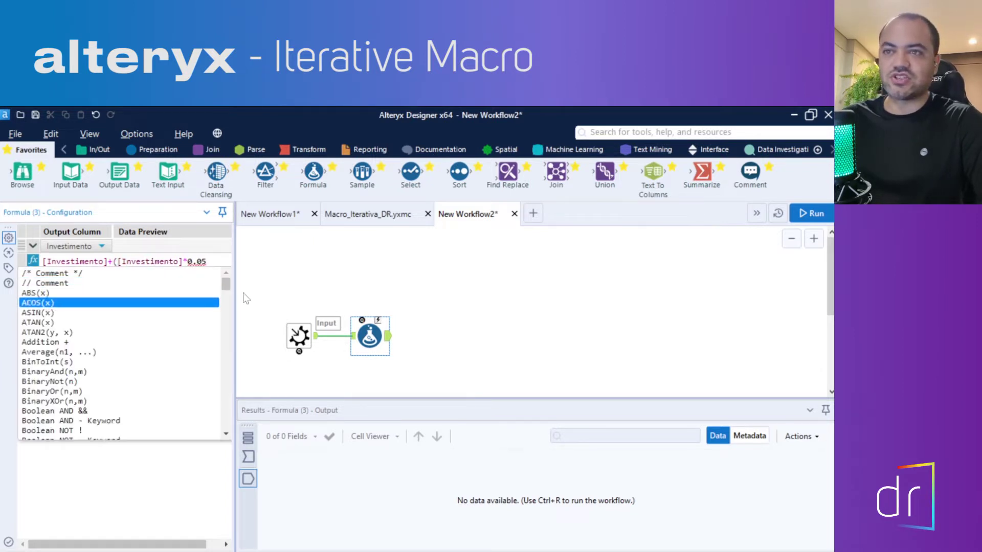
key("Home")
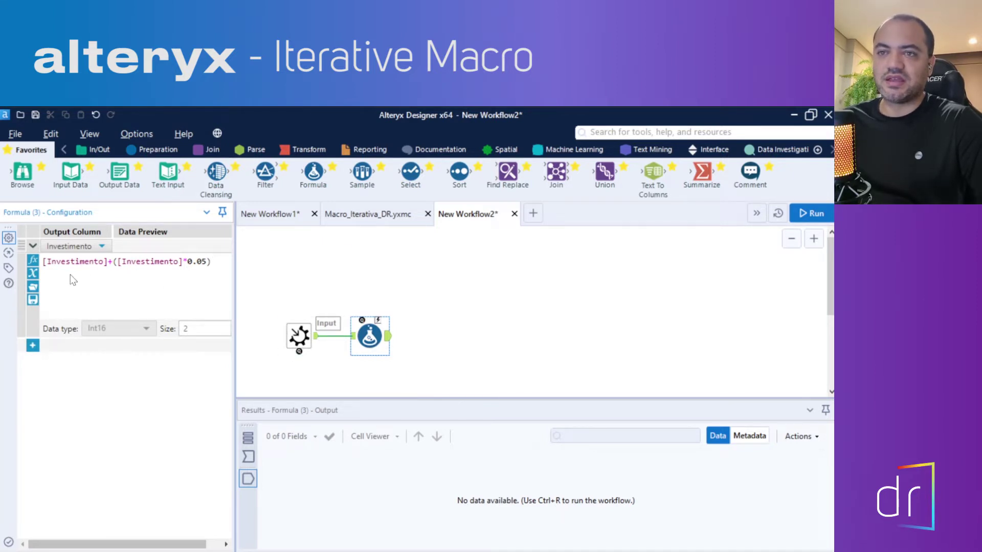
left_click(151, 263)
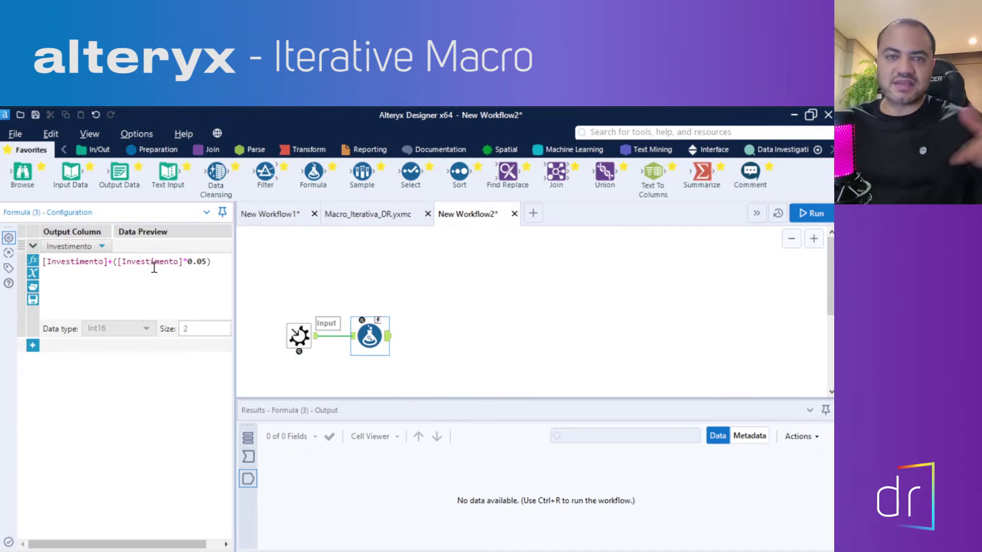
Step: Clear the Formula tool's annotation text so no expression label shows beneath it on the canvas
left_click(408, 331)
left_click(373, 333)
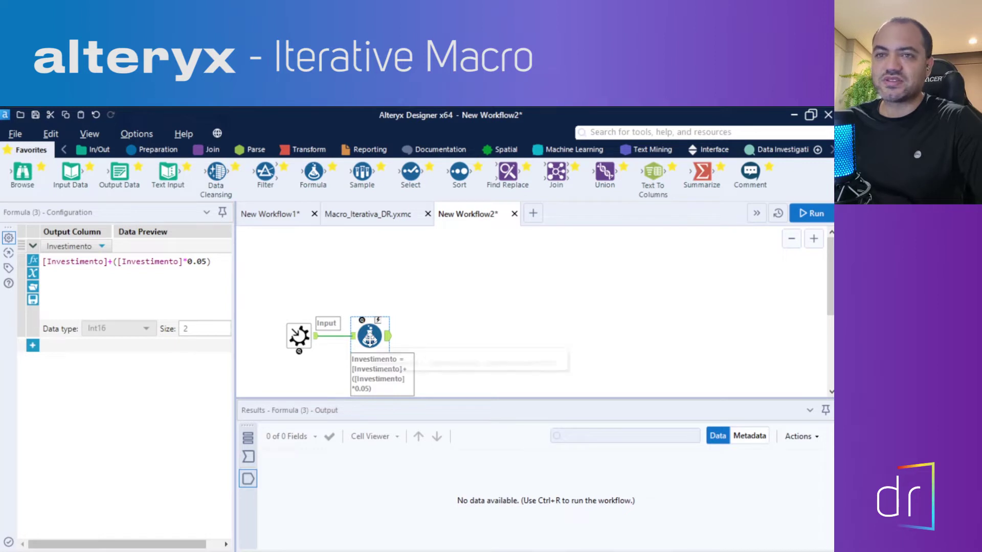
left_click(8, 267)
left_click(142, 372)
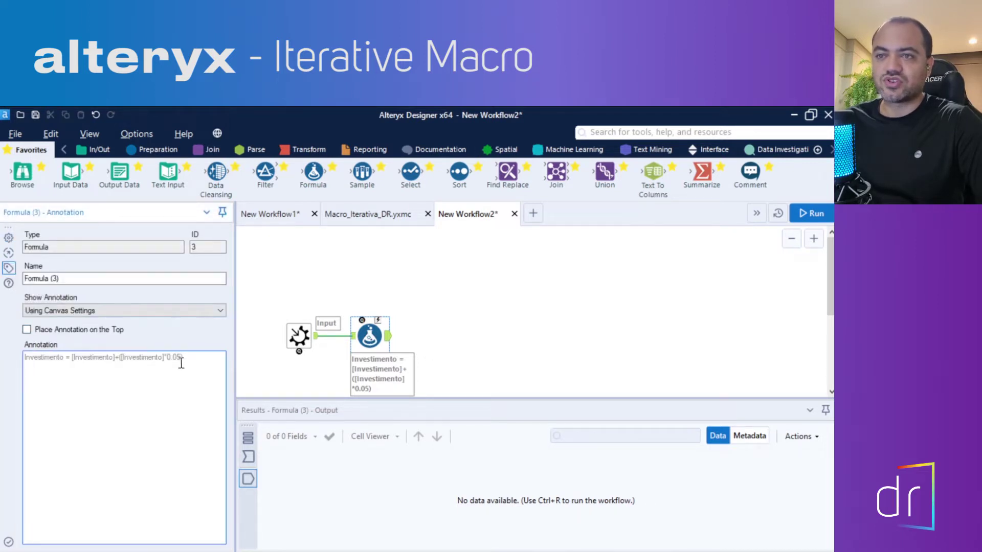
left_click_drag(21, 355, 122, 377)
key("BackSpace")
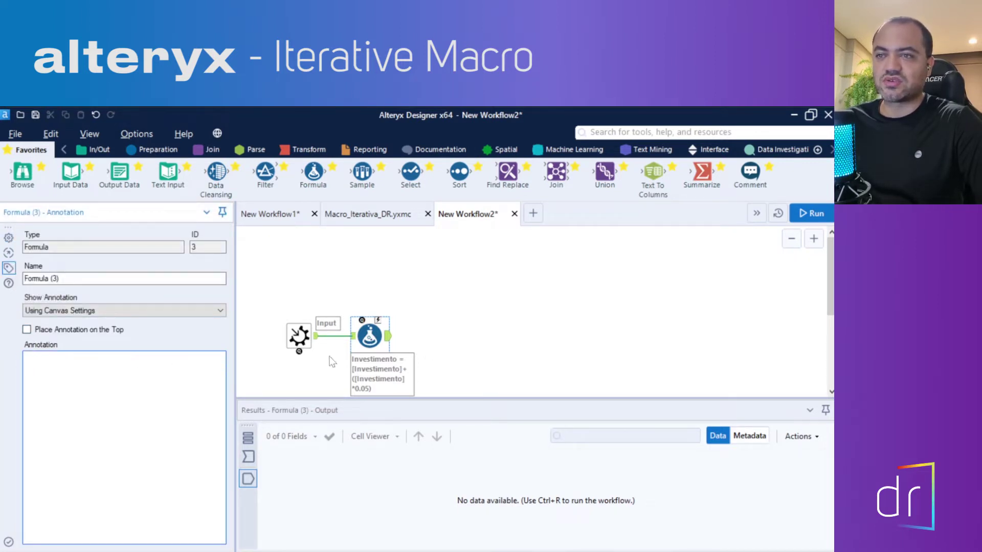
left_click(332, 361)
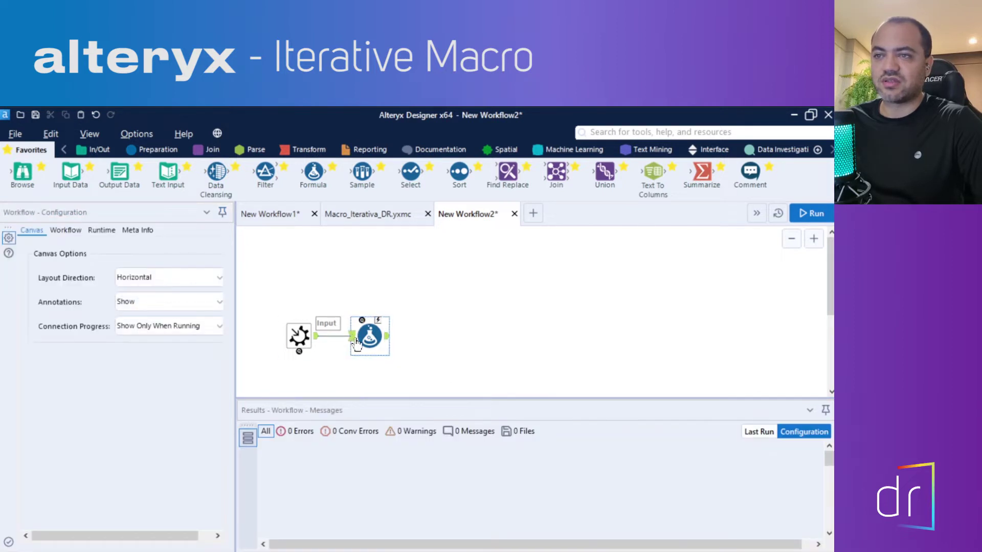
Step: Reopen the Formula tool's configuration and highlight the 0.05 rate in the Investimento expression
left_click(357, 345)
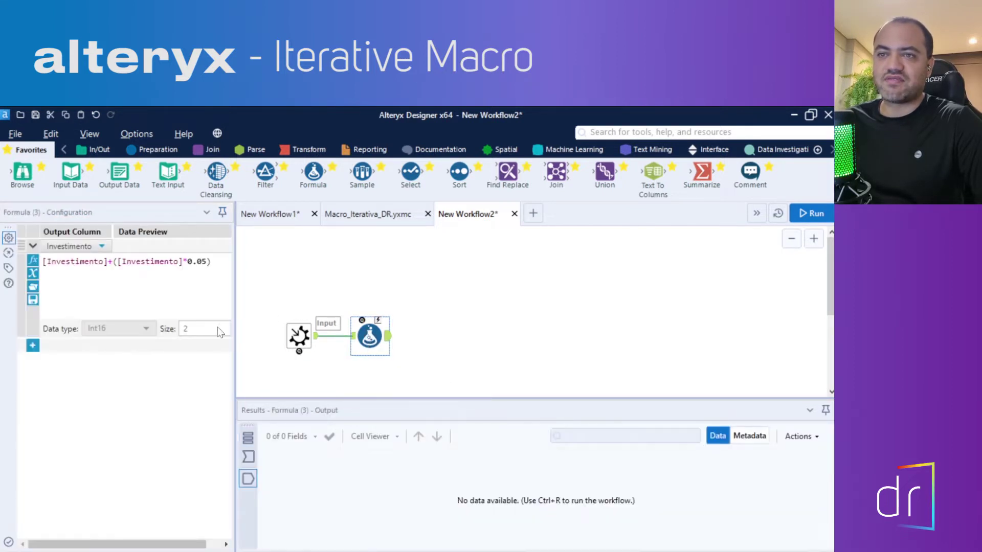
left_click(191, 262)
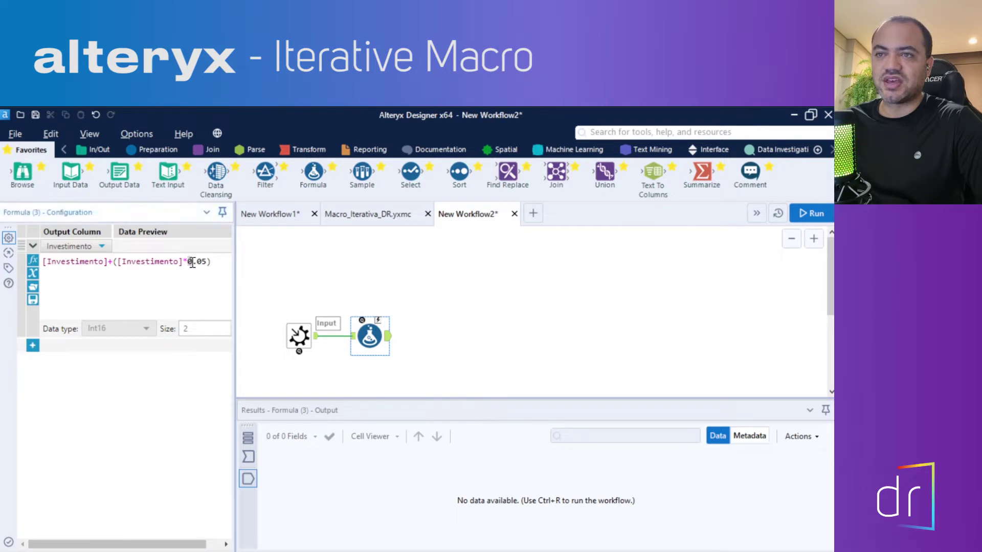
left_click_drag(202, 266, 211, 264)
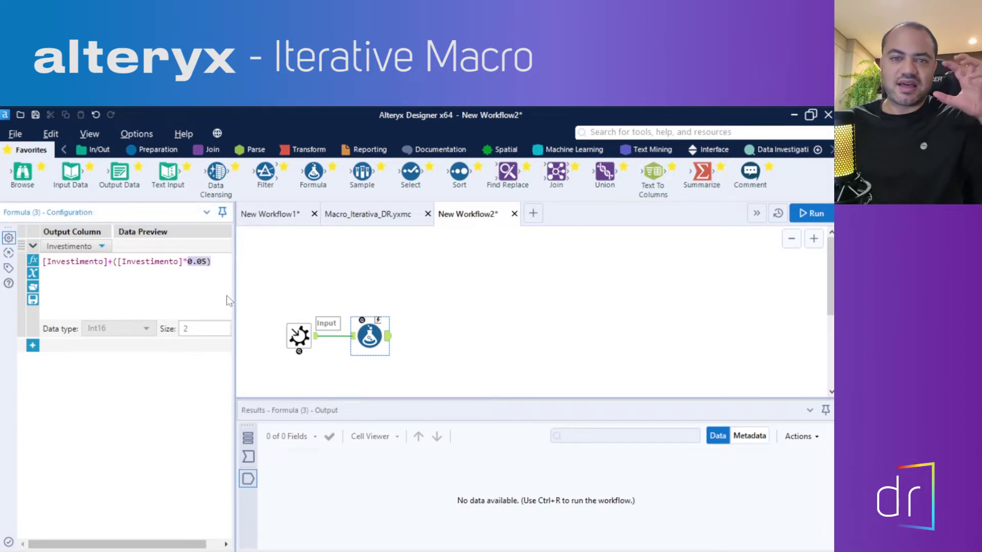
Step: Move the Macro Input and Formula tools together slightly down the canvas
left_click(314, 322)
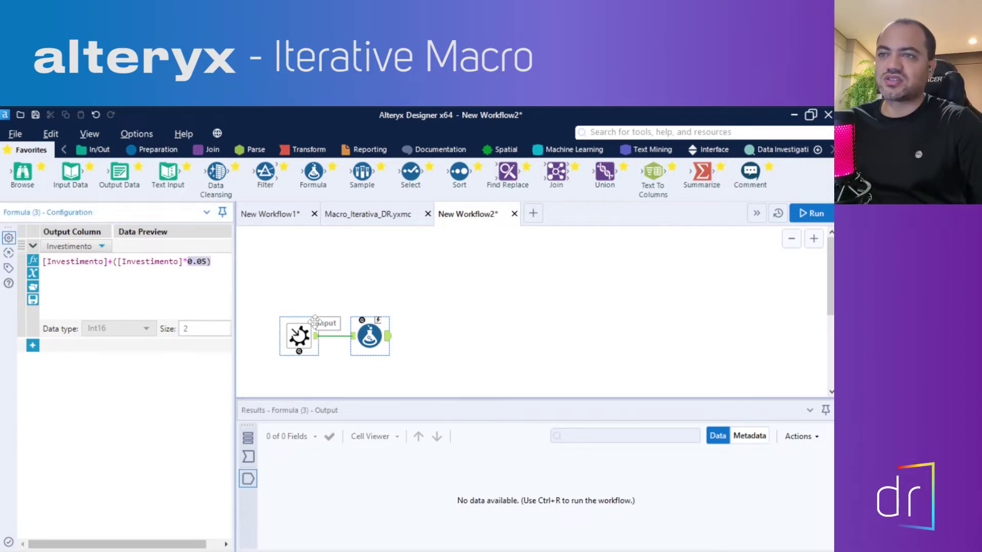
left_click_drag(268, 300, 447, 365)
left_click_drag(366, 339, 366, 354)
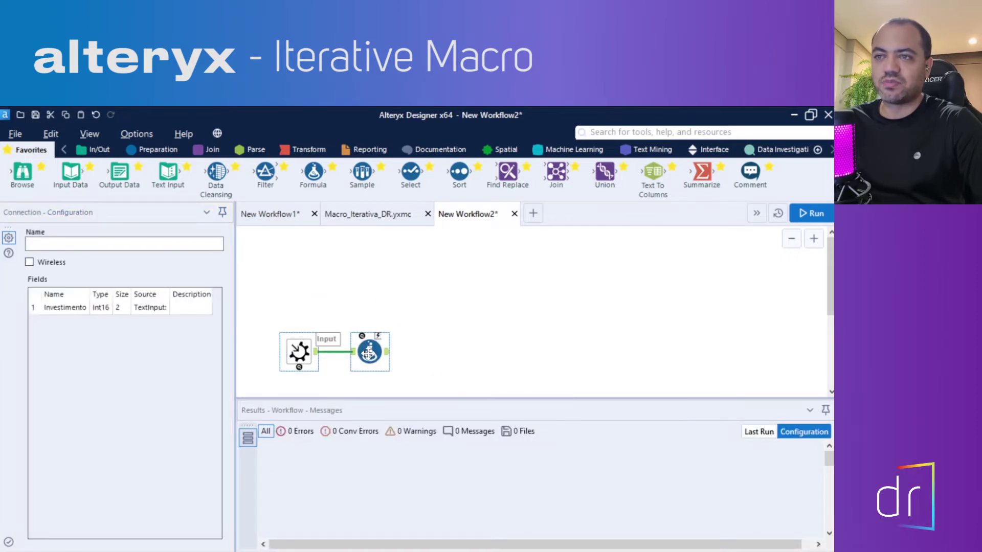
left_click(356, 276)
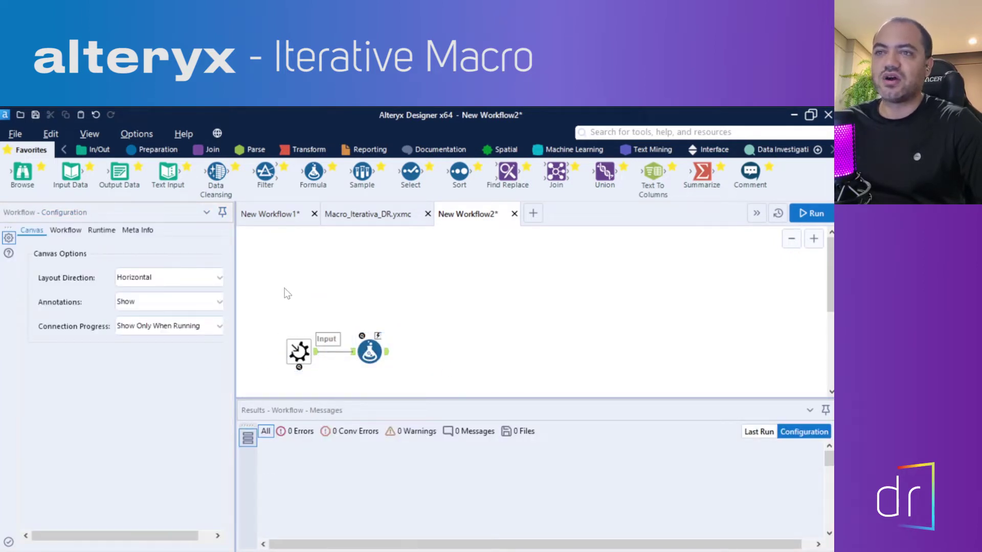
Step: Place a Numeric Up Down tool above the Formula tool and set its displayed question to Taxa de Juros
left_click(716, 151)
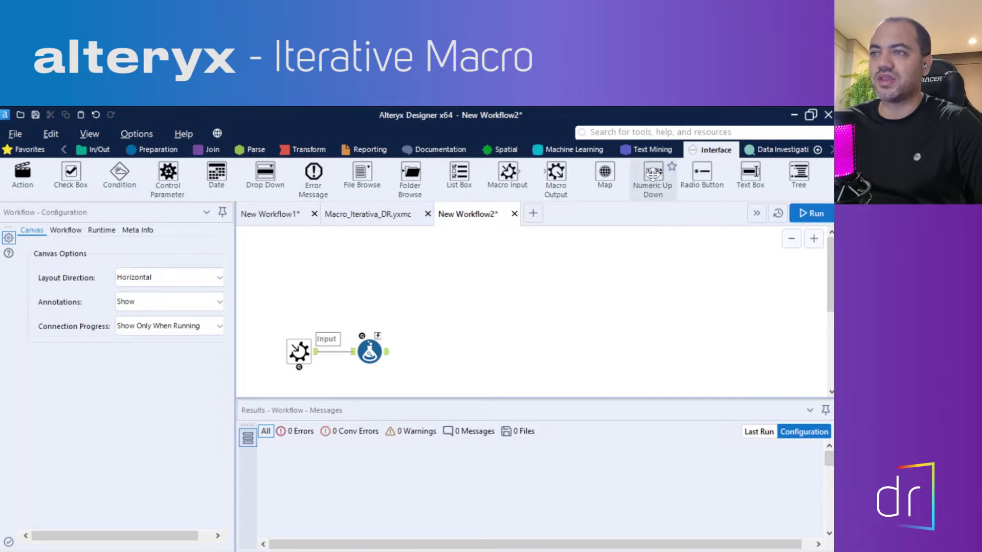
left_click_drag(651, 179, 372, 241)
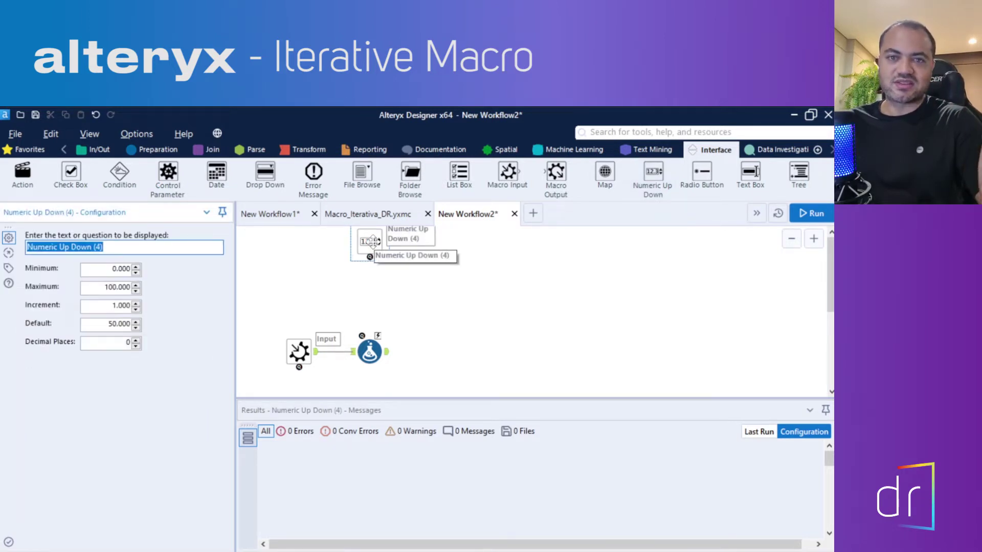
left_click(372, 242)
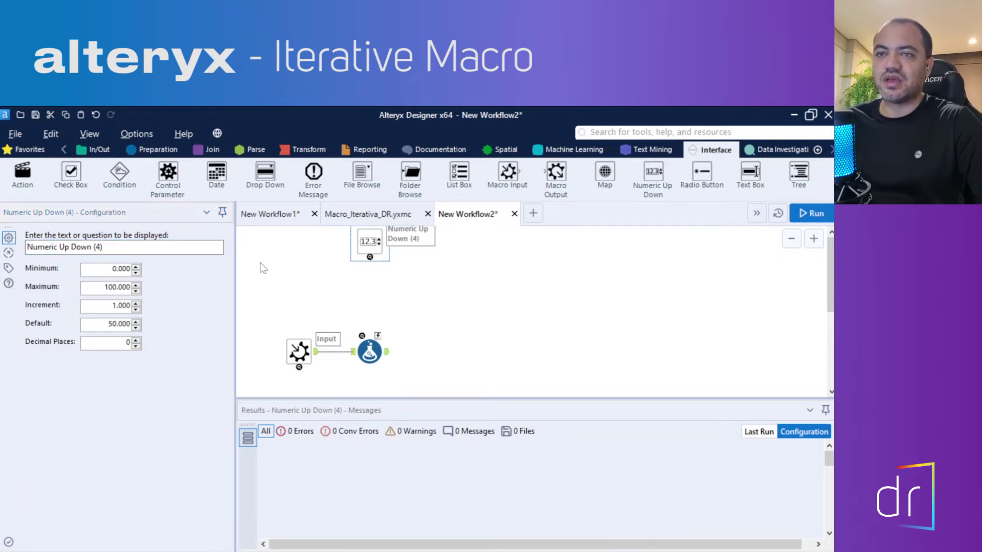
left_click(108, 247)
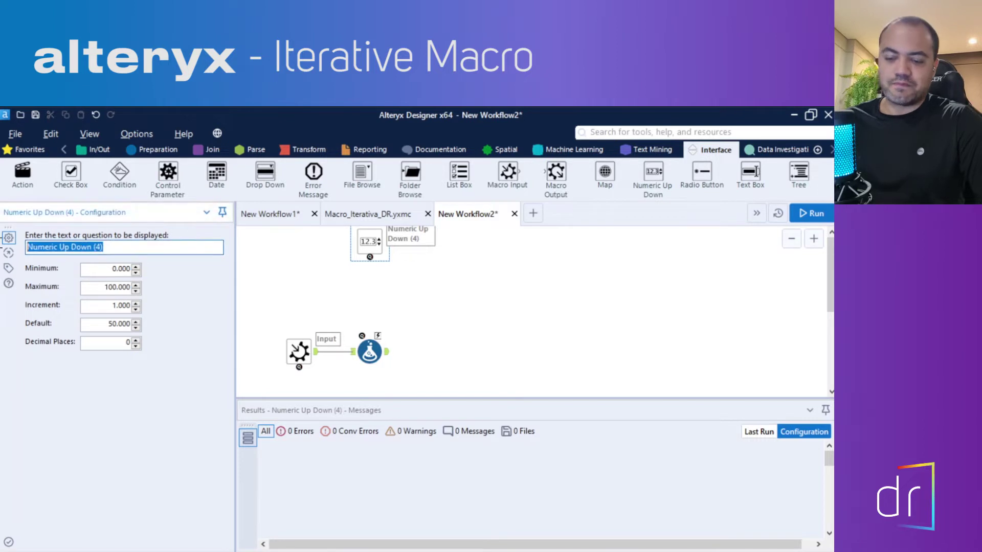
type("Taxa")
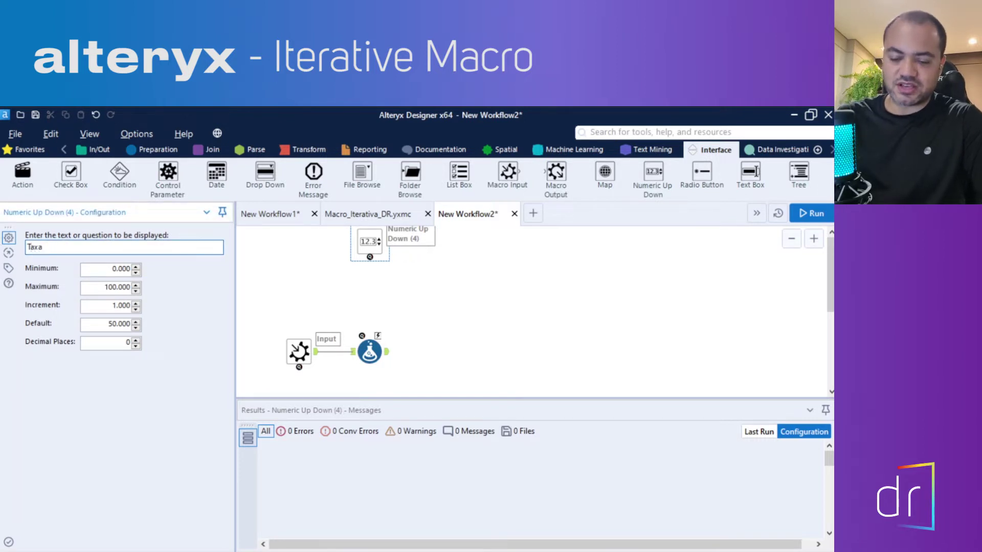
type(" de Juros")
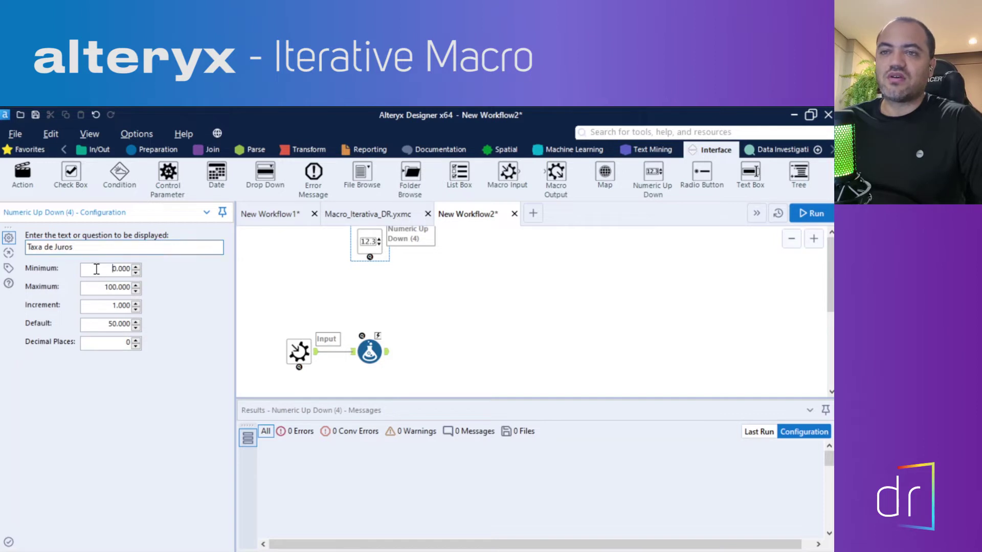
Step: Set the Taxa de Juros control's minimum to 0.001, maximum to 1 and increment to 0.005
left_click_drag(97, 269, 133, 270)
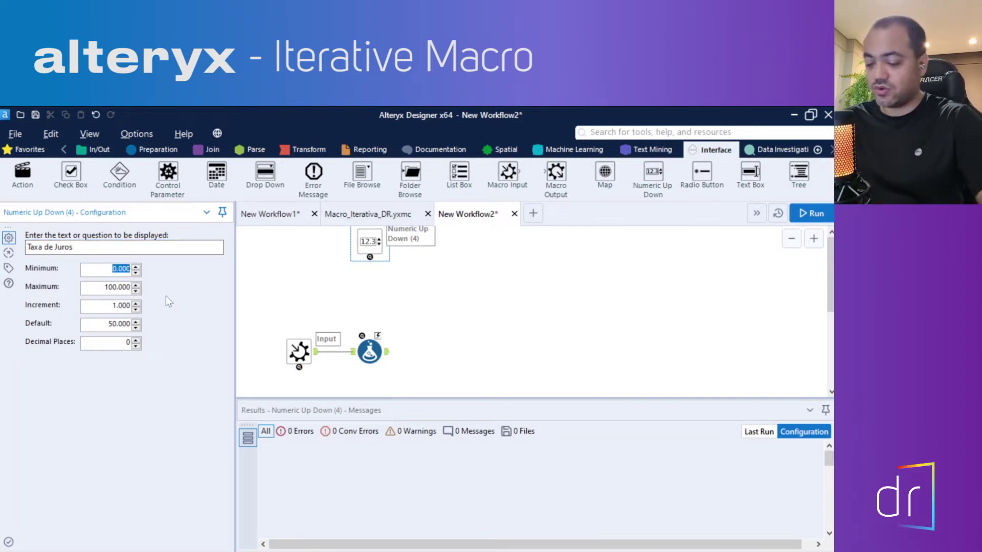
type("0.")
key("BackSpace")
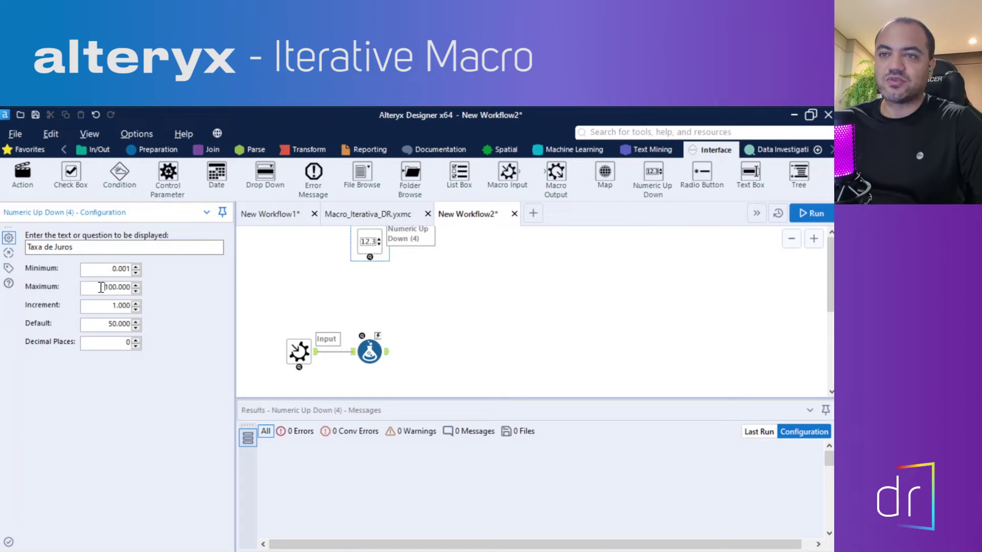
left_click_drag(101, 287, 133, 290)
type("1")
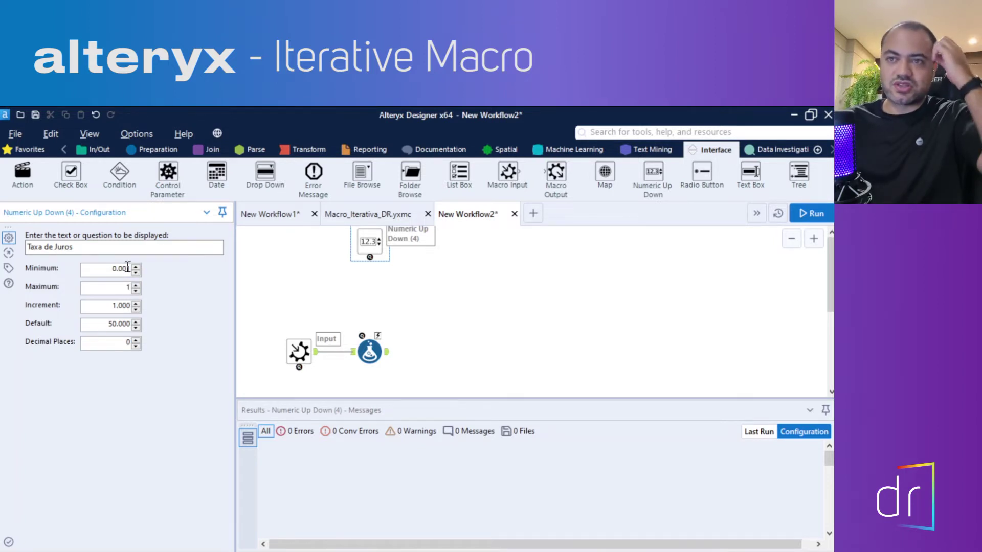
left_click_drag(104, 306, 146, 299)
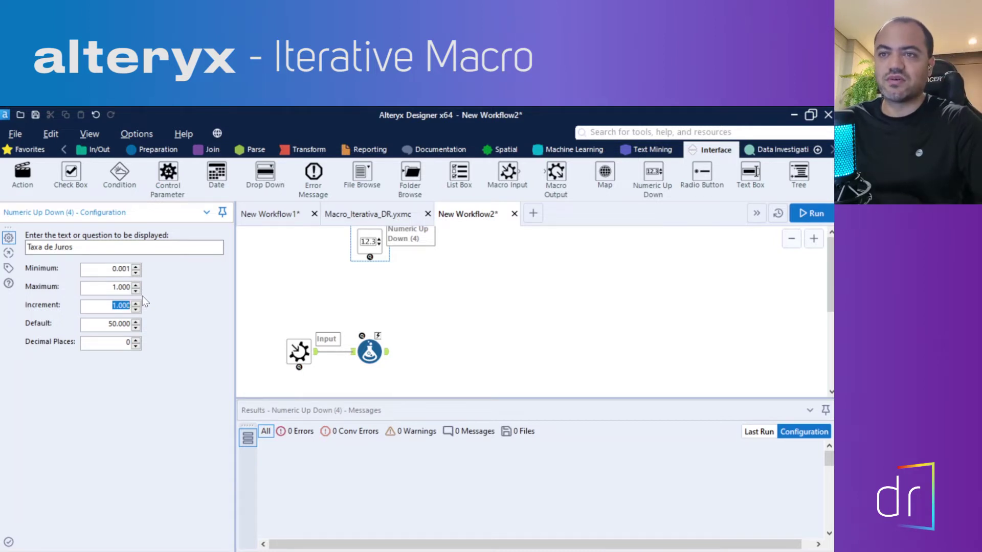
type("0")
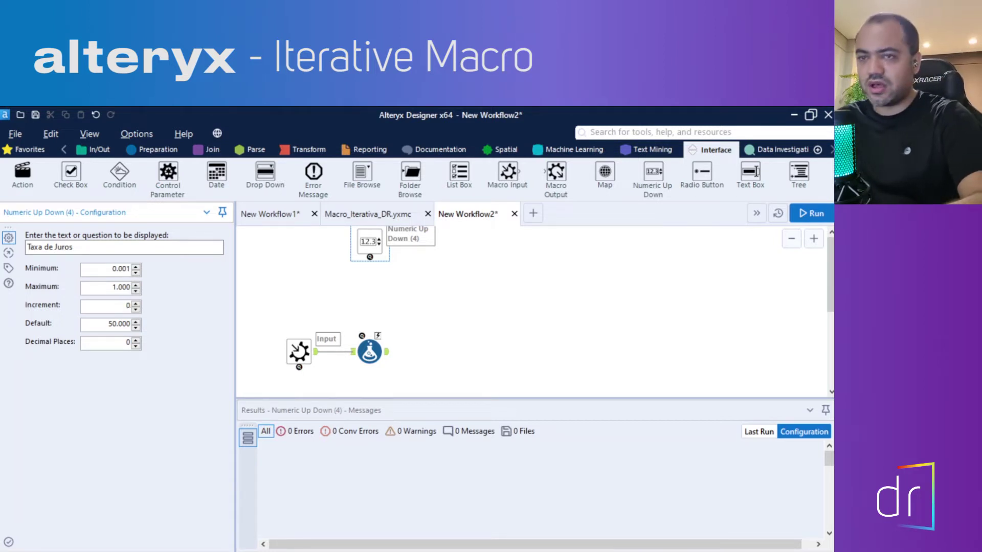
type(".005")
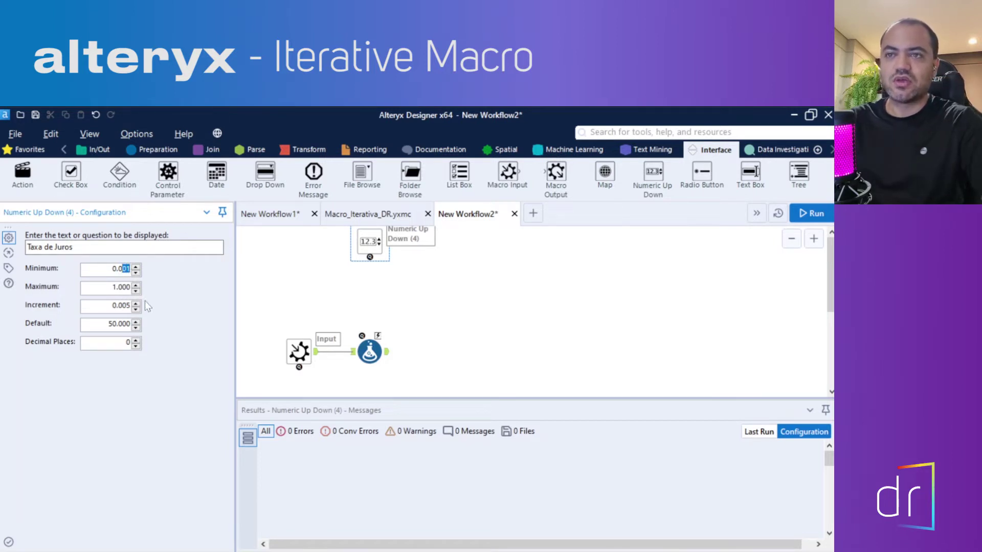
Step: Set the Taxa de Juros control's minimum to 0.01 and its default to 0.05
type("1")
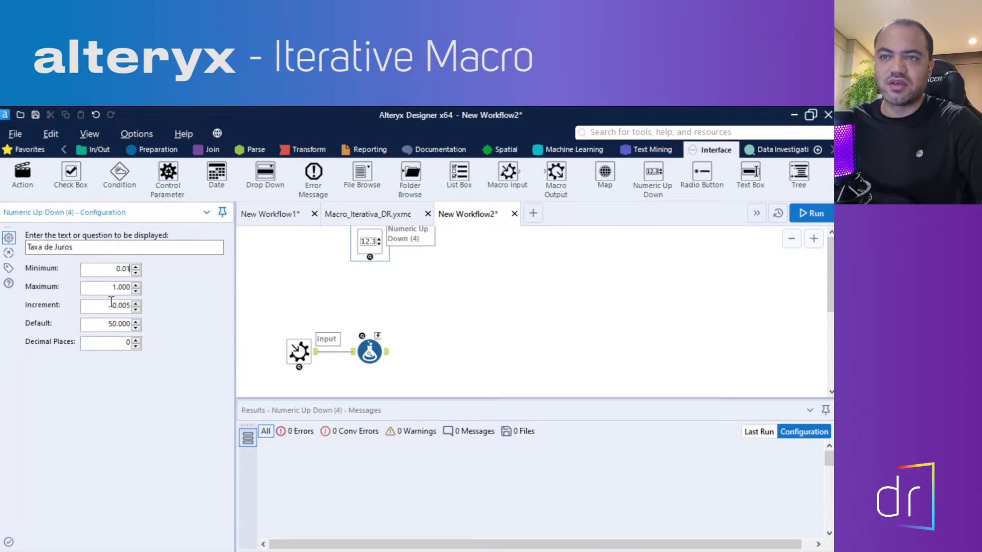
left_click_drag(112, 305, 118, 305)
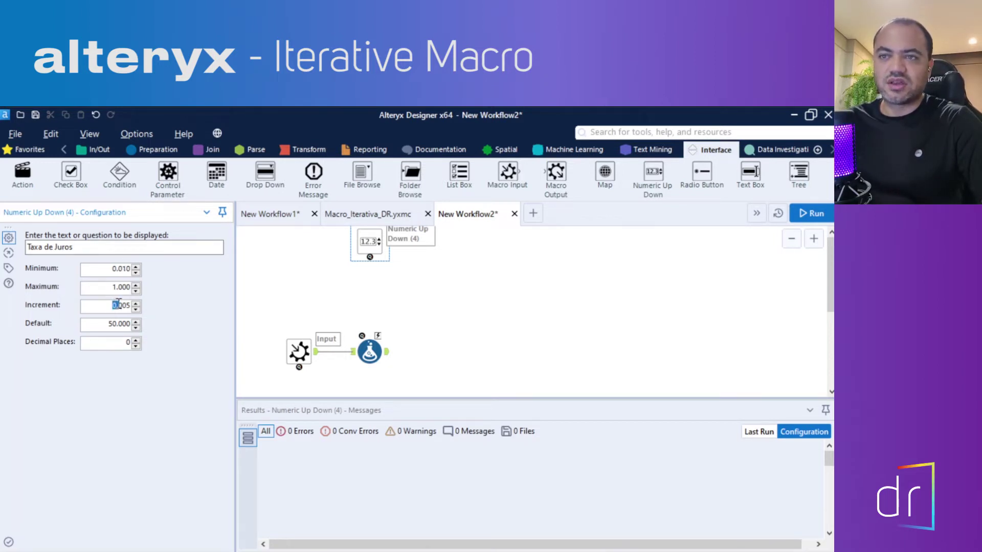
left_click(87, 325)
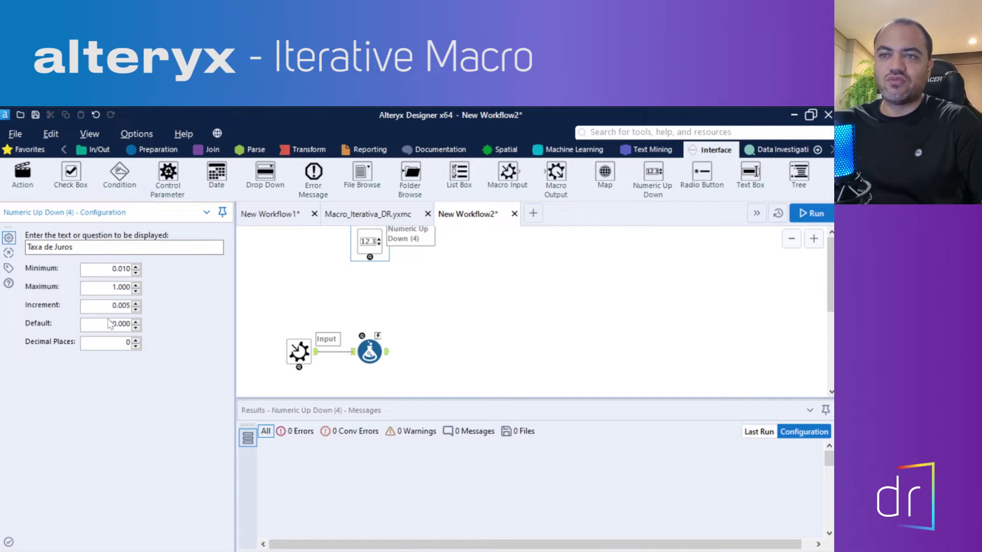
left_click_drag(107, 324, 153, 324)
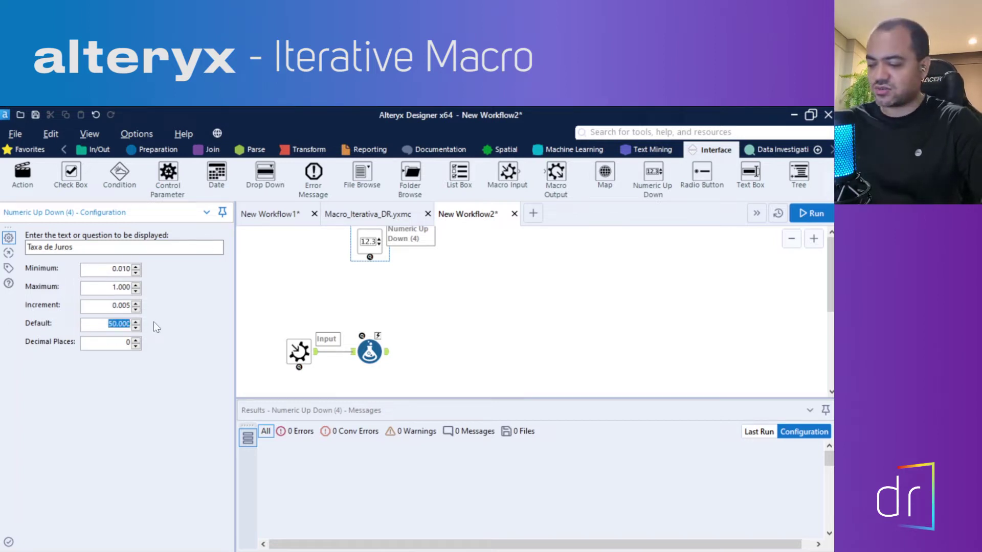
type("0.")
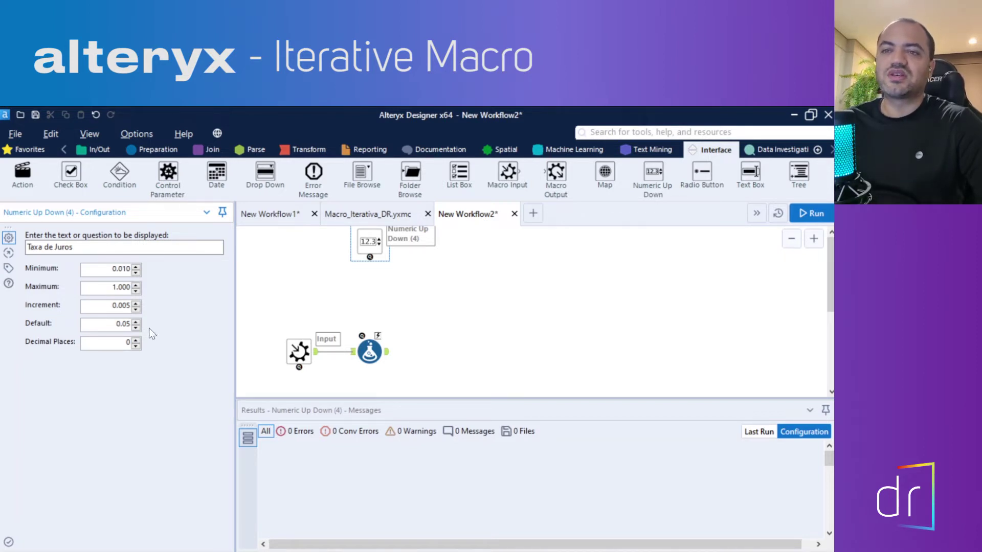
left_click_drag(102, 329, 126, 328)
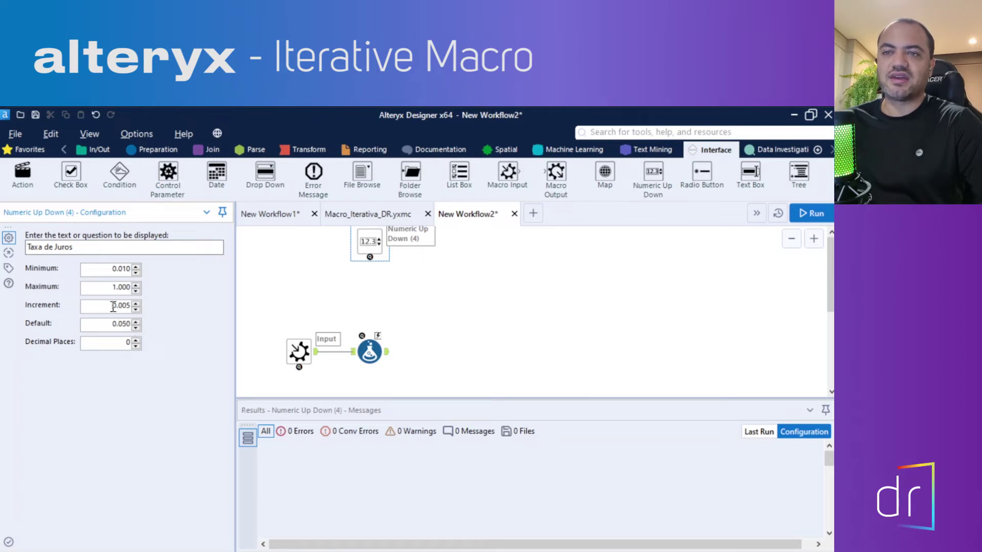
Step: Set the Taxa de Juros control's number of decimal places to 3
left_click(136, 310)
left_click(138, 291)
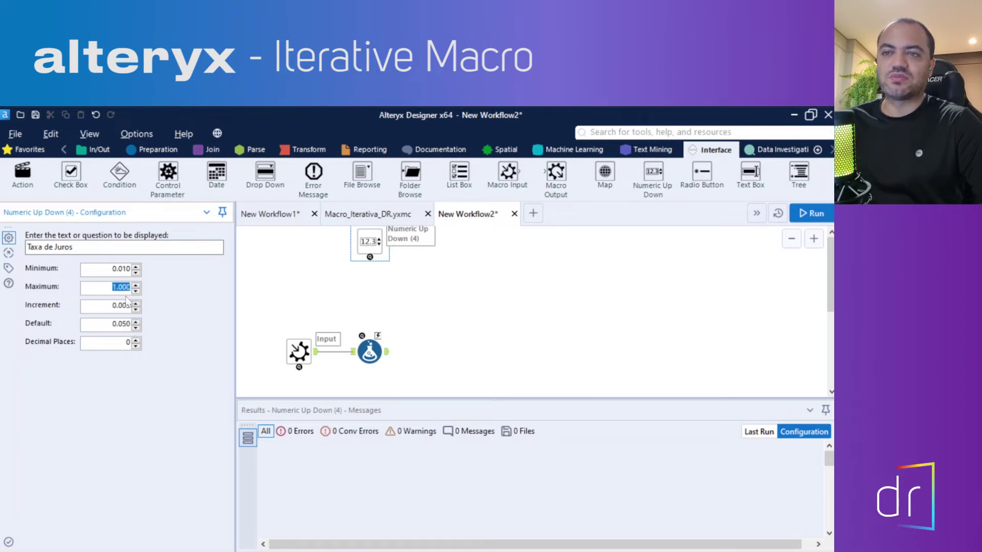
left_click(108, 271)
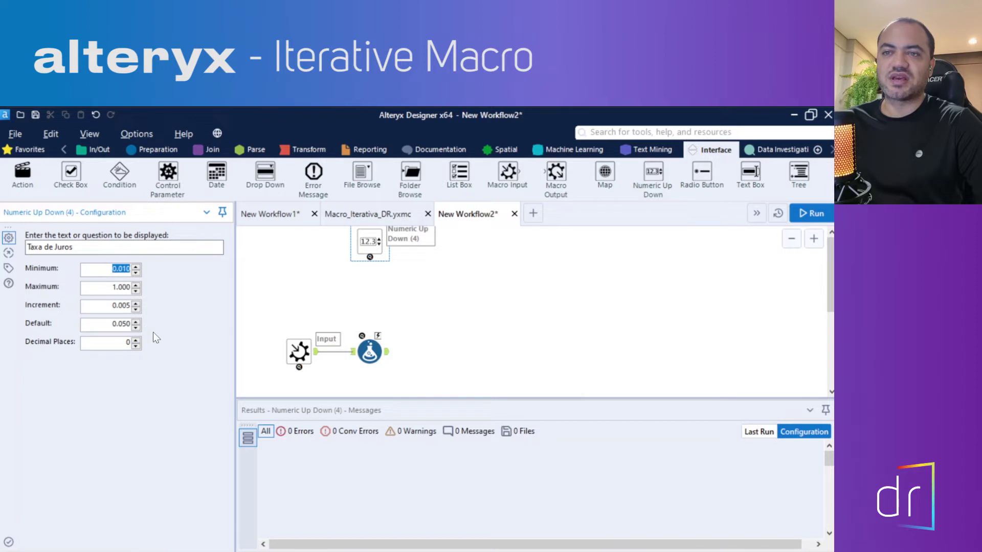
left_click(109, 346)
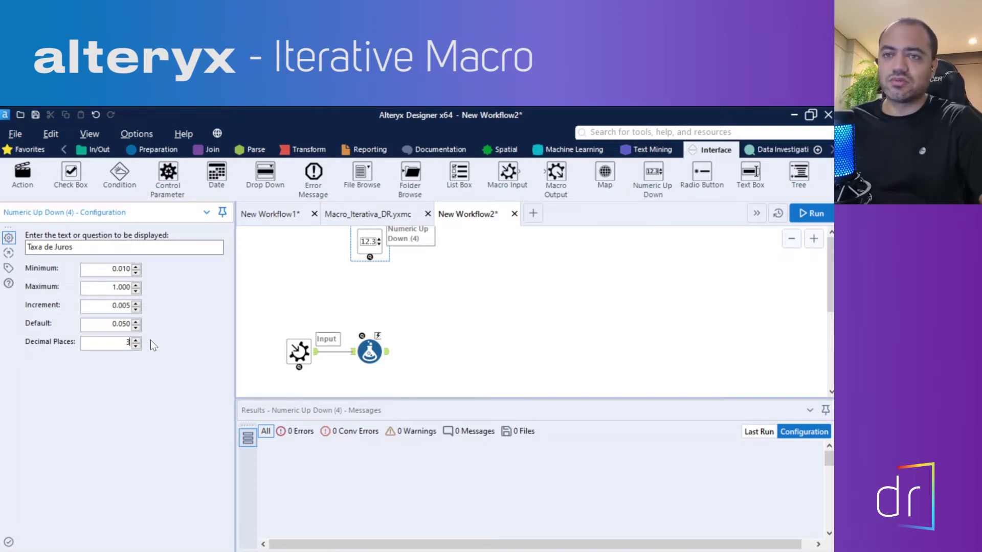
left_click(419, 286)
Step: Connect the Taxa de Juros Numeric Up Down tool to the Formula tool through an Action tool
left_click(372, 249)
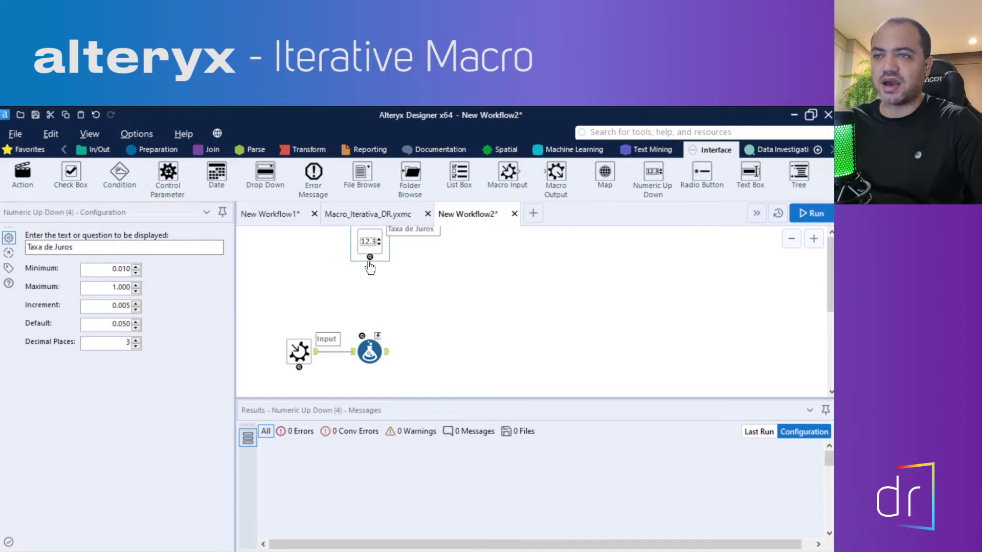
left_click_drag(369, 258, 379, 338)
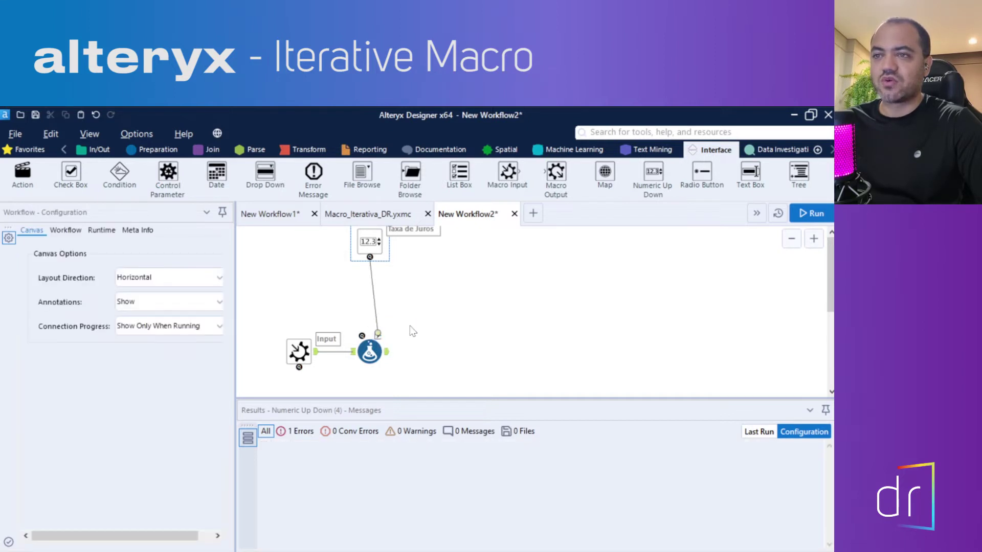
left_click(373, 300)
scroll(403, 321, "up", 1)
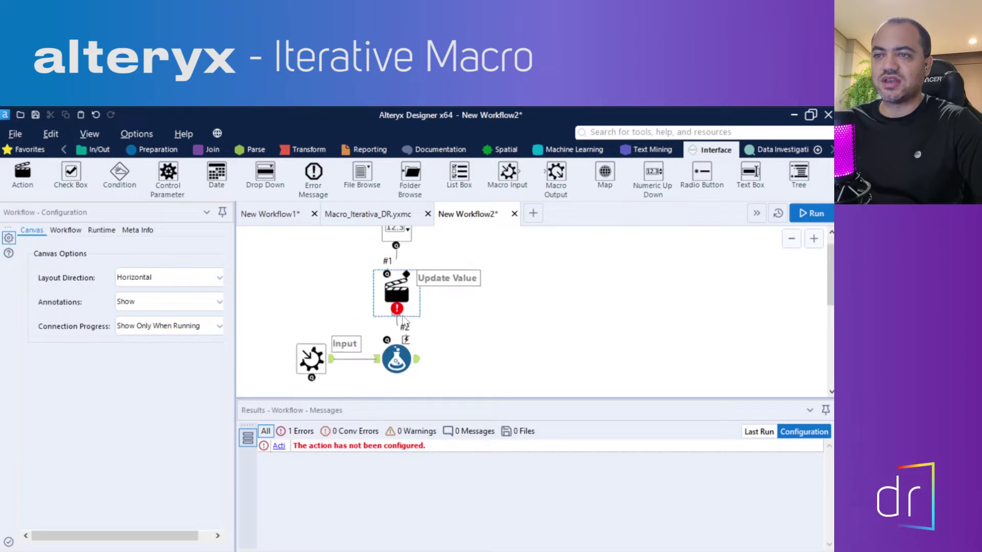
Step: Select the Investimento formula's expression value as the attribute for the Action tool to update
left_click(400, 293)
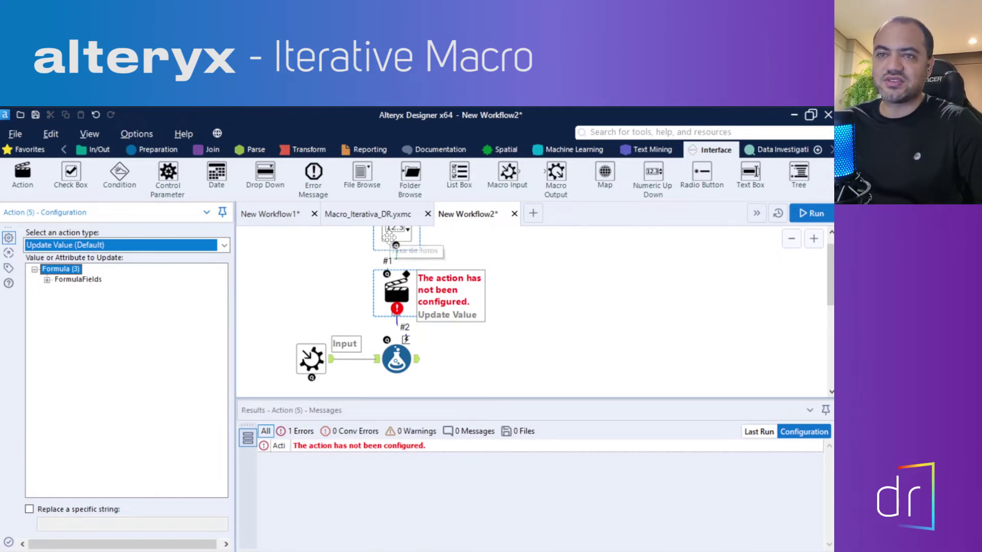
left_click(47, 279)
left_click(60, 290)
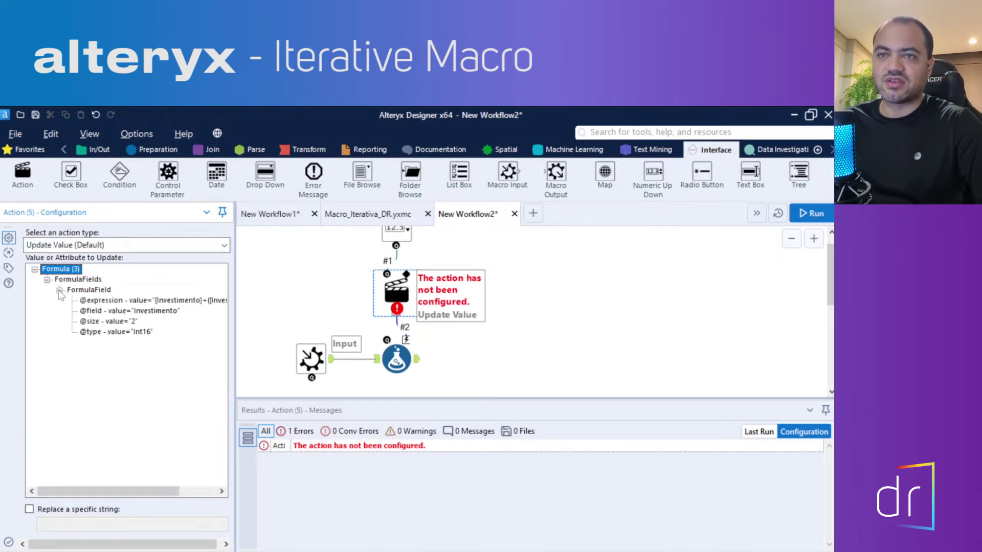
left_click(96, 301)
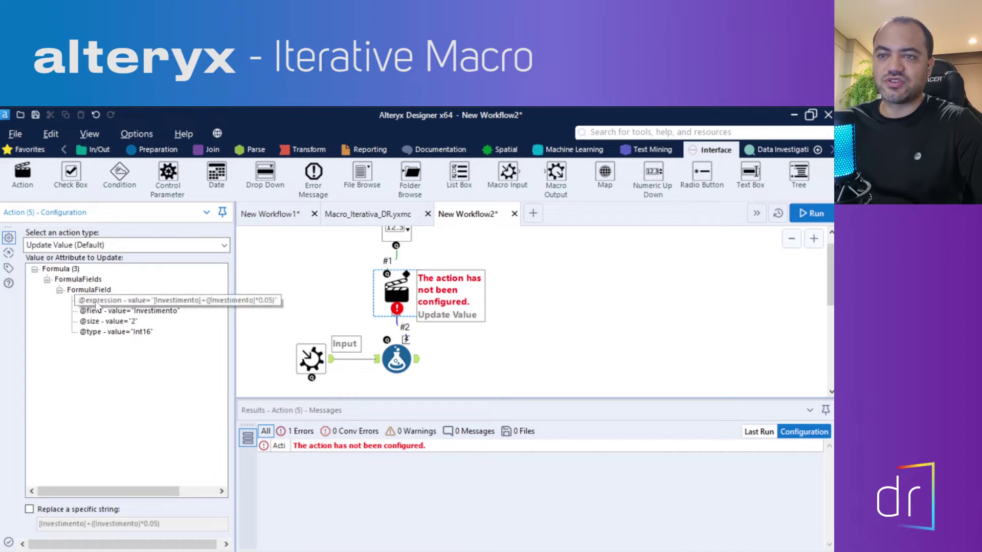
Step: Make the Action tool replace only the specific string 0.05 in the selected expression
left_click(29, 510)
left_click_drag(140, 524, 2, 528)
key("BackSpace")
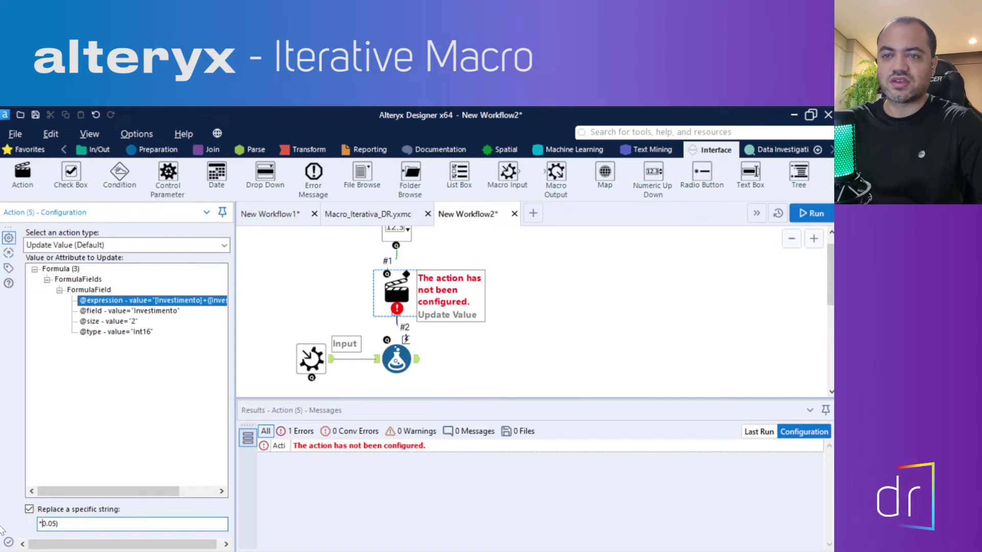
key("BackSpace")
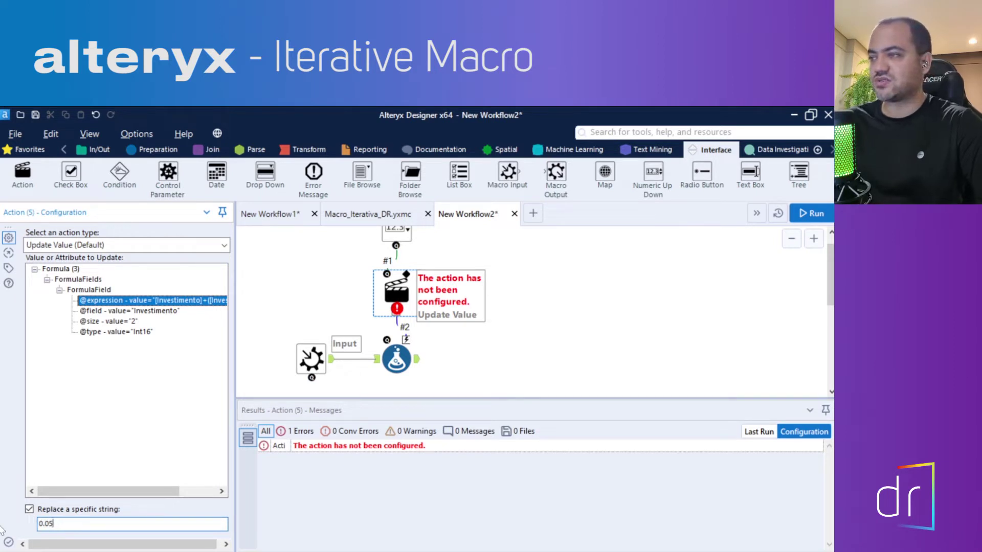
left_click_drag(70, 522, 26, 514)
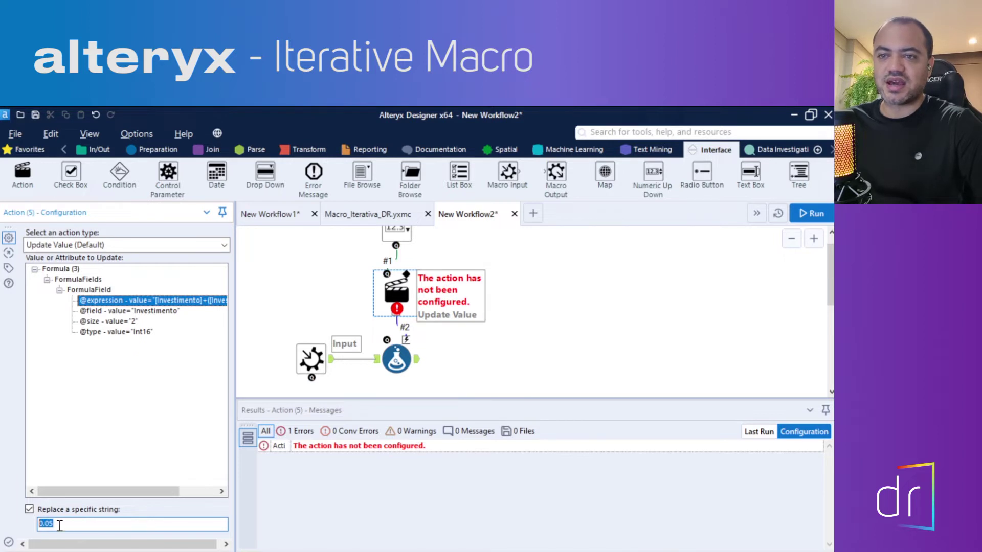
left_click(492, 348)
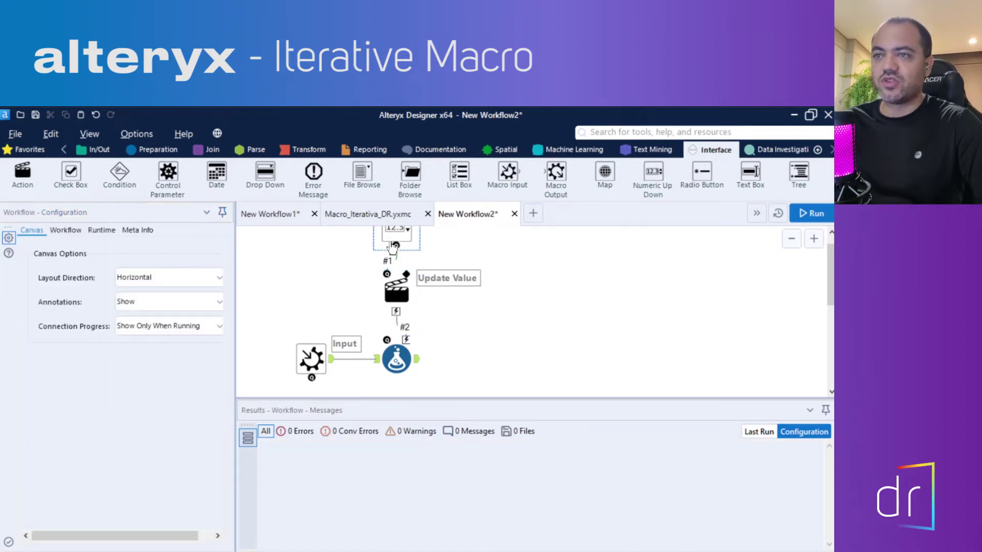
Step: Review the Formula tool's Investimento expression and the workflow's macro type and constants
left_click(395, 353)
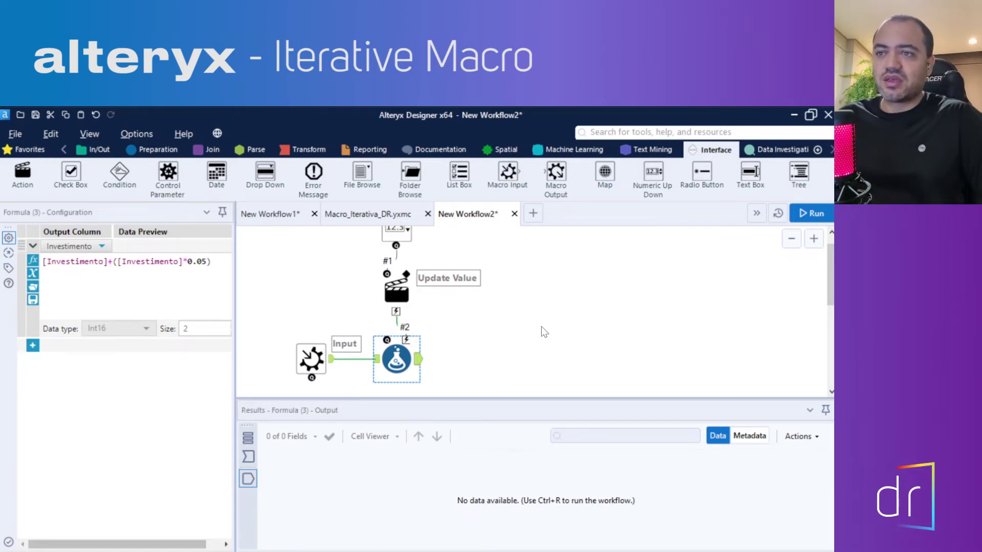
left_click(542, 300)
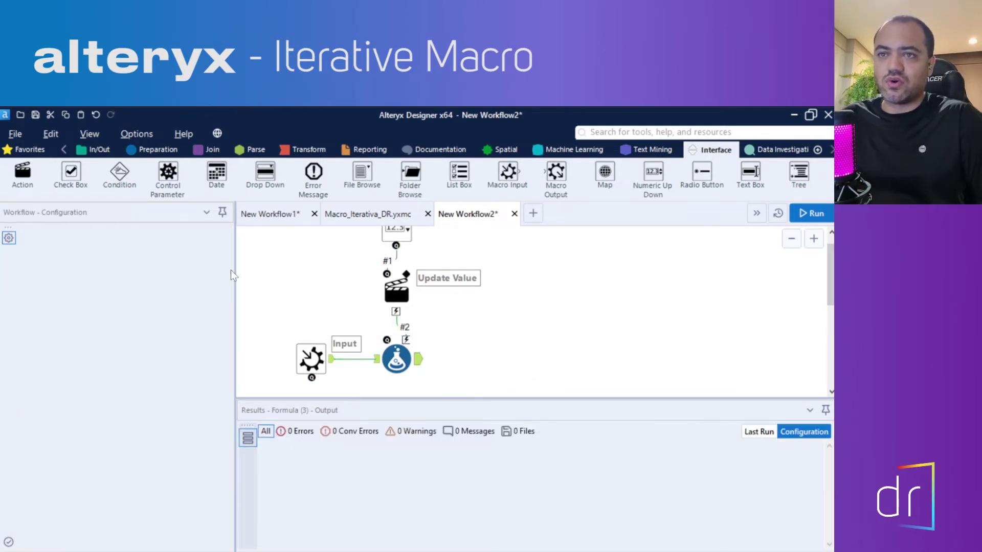
left_click(72, 230)
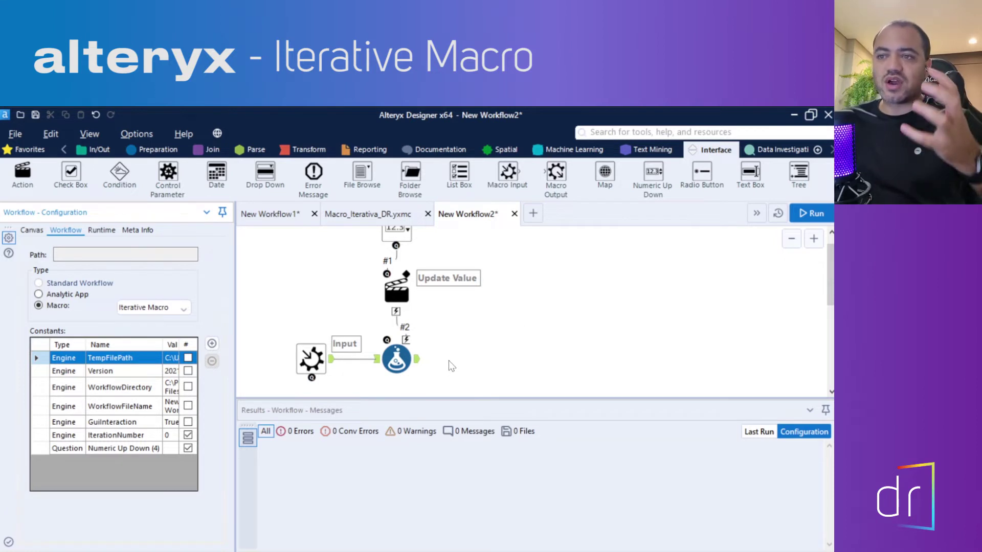
key("Caps_Lock")
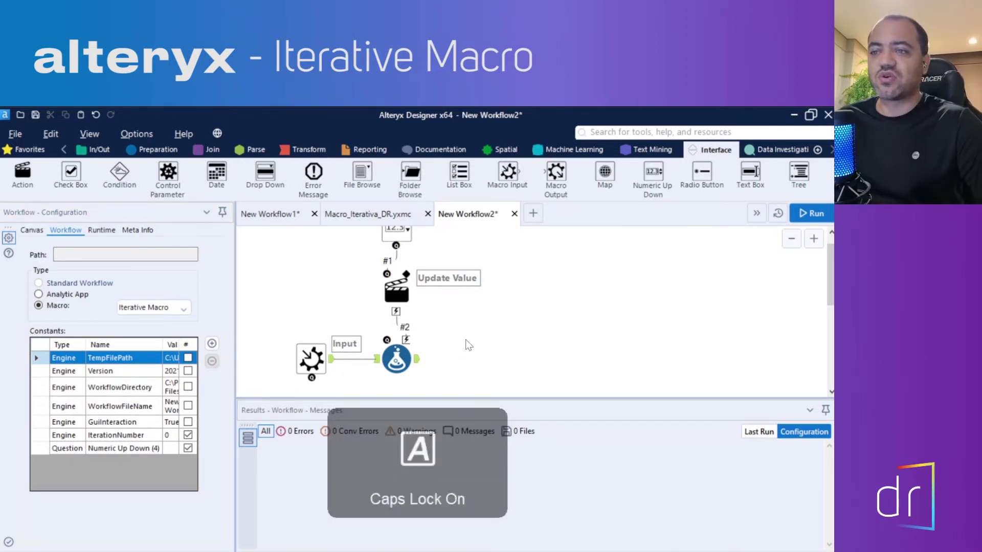
key("Caps_Lock")
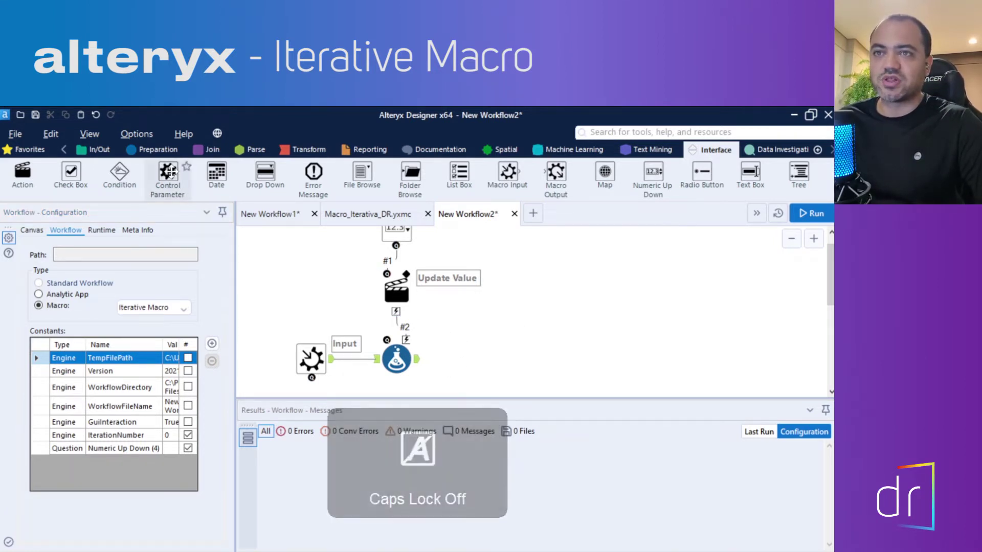
Step: Add a Filter tool after the Formula tool and start its custom filter with the Engine.IterationNumber constant
left_click(159, 149)
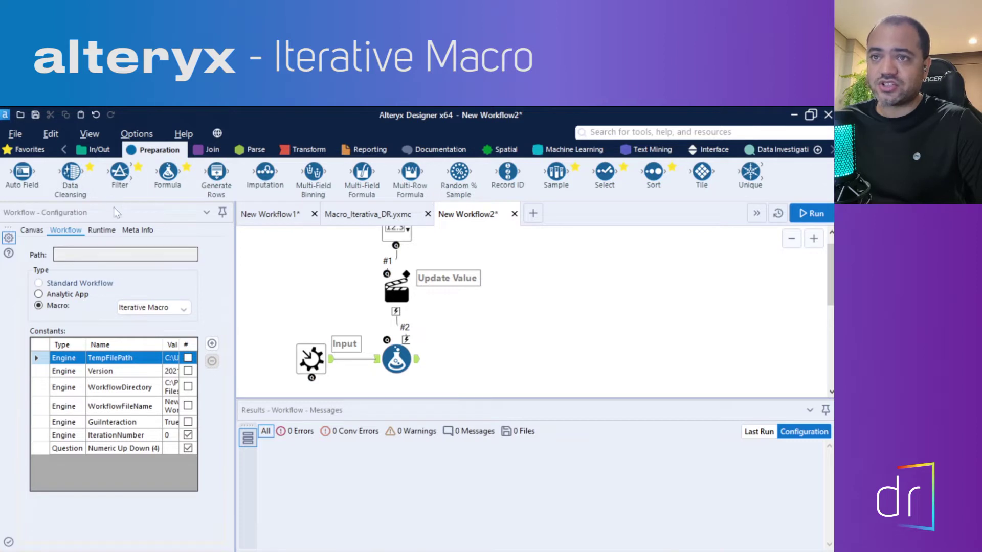
left_click_drag(120, 171, 484, 359)
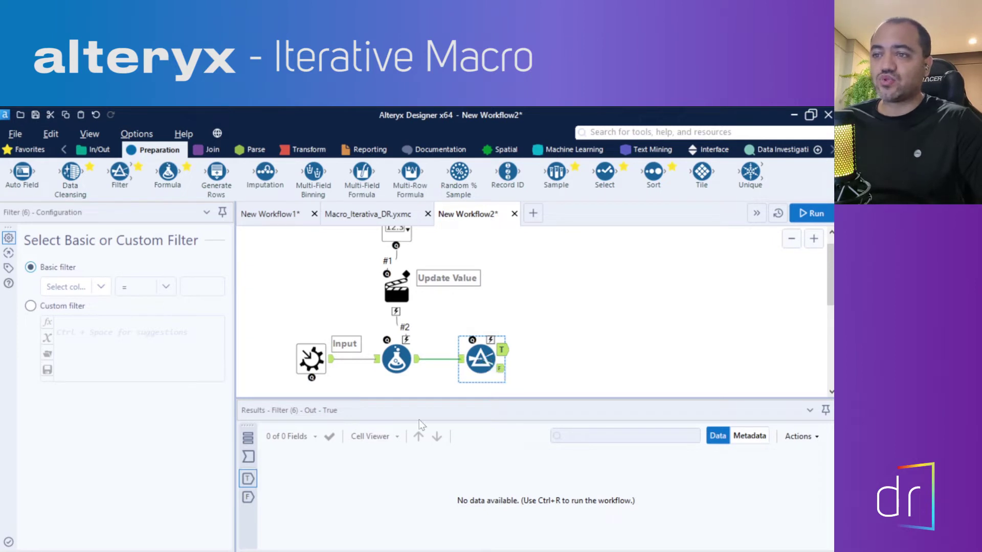
left_click(31, 306)
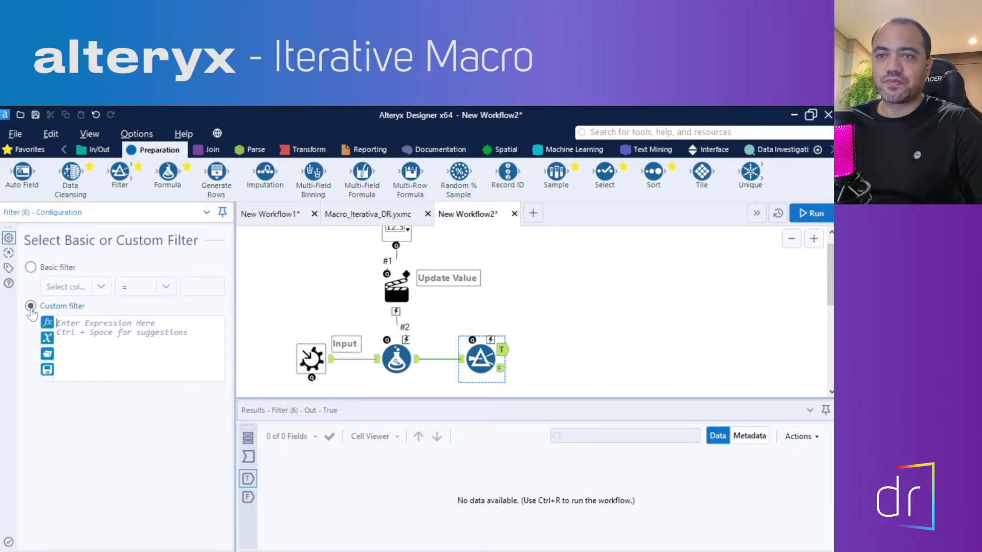
left_click(47, 338)
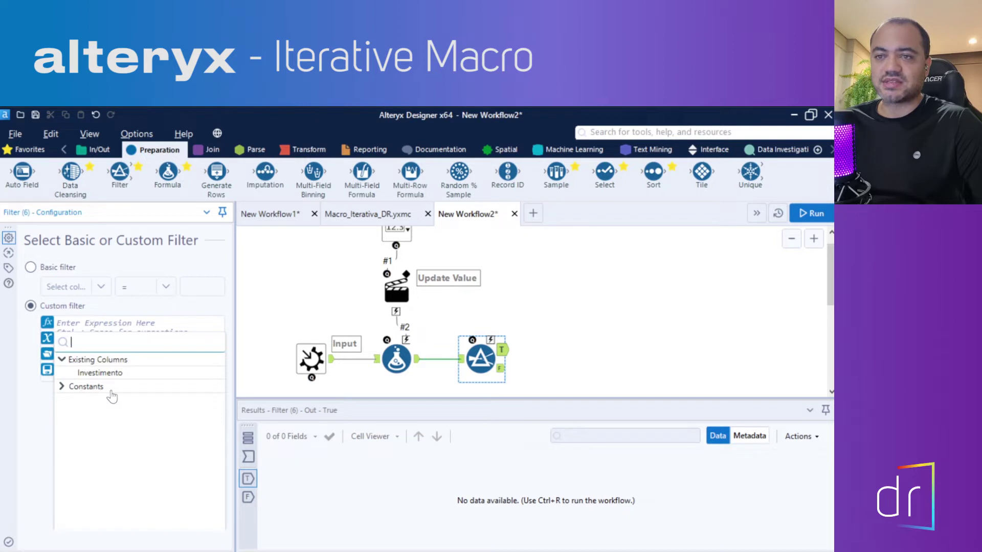
left_click(61, 387)
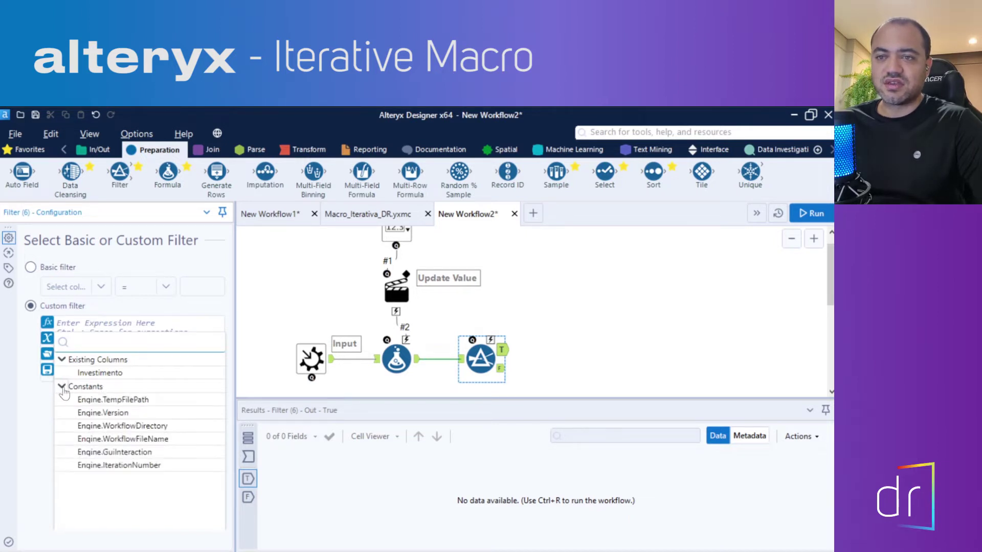
left_click(122, 467)
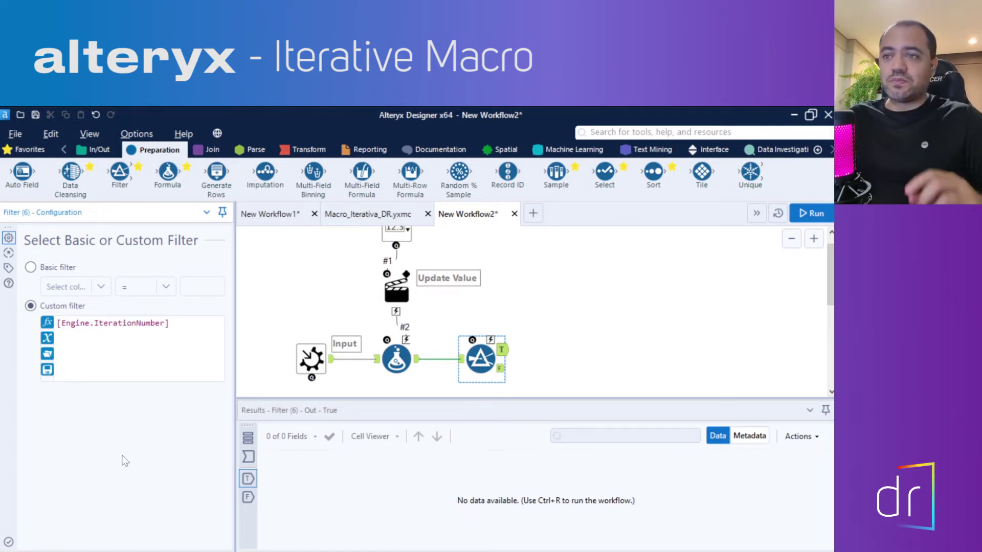
Step: Check the IterationNumber constant in the workflow settings and complete the Filter's custom expression as ([Engine.IterationNumber]+1) = 5
left_click(620, 293)
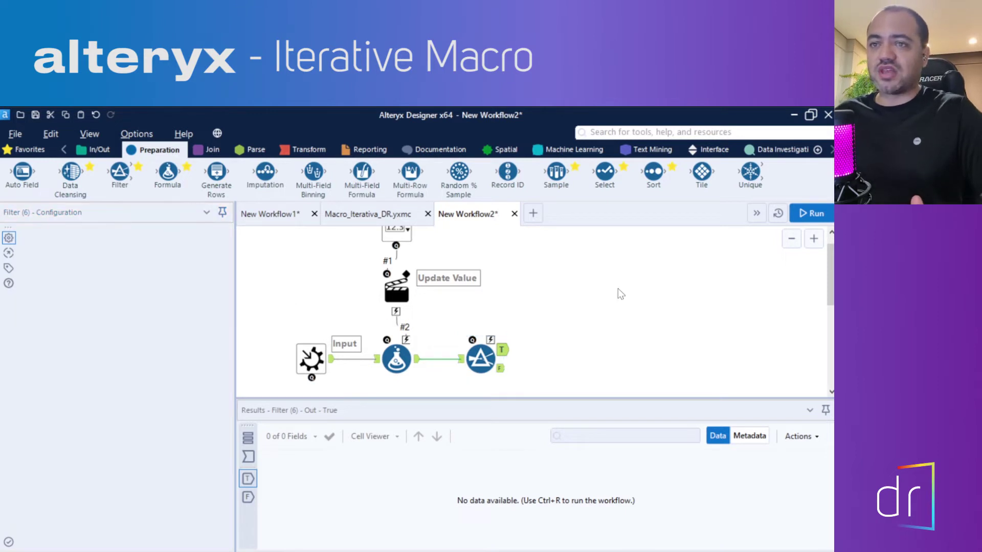
left_click(66, 231)
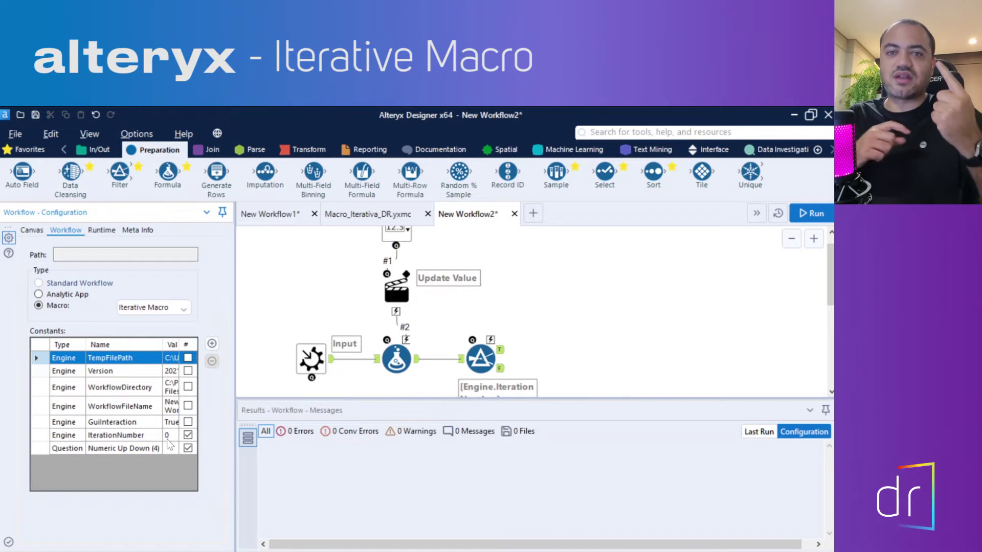
left_click(500, 350)
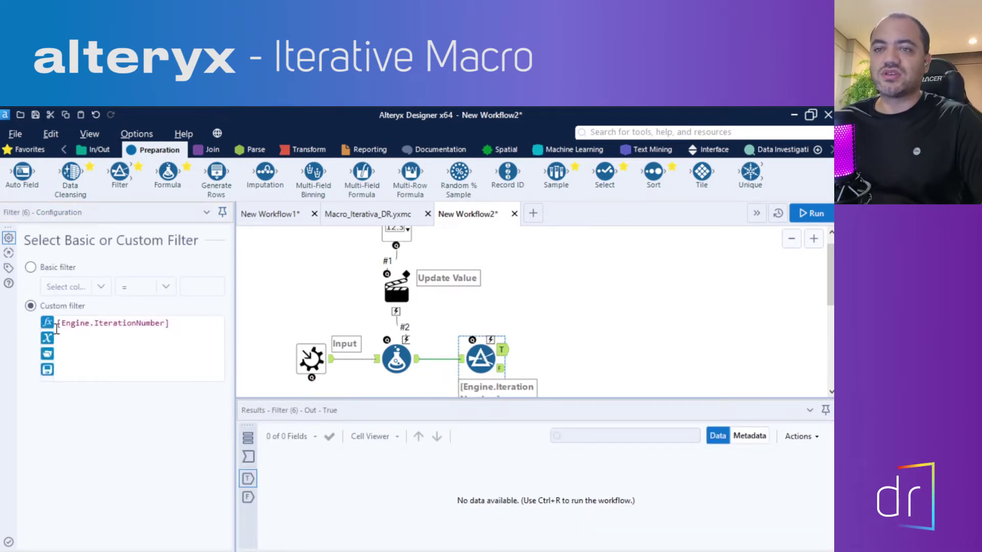
left_click(59, 328)
type("(")
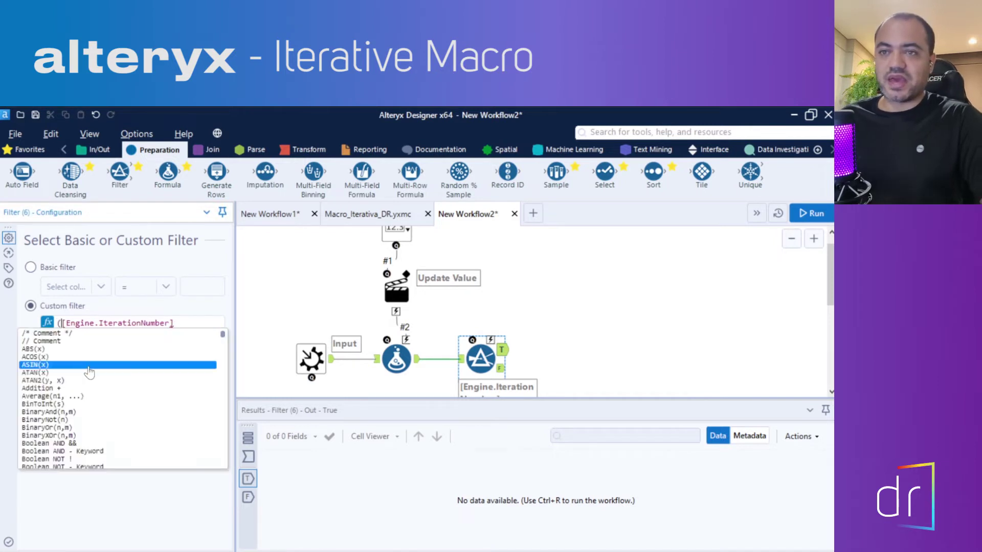
left_click(187, 324)
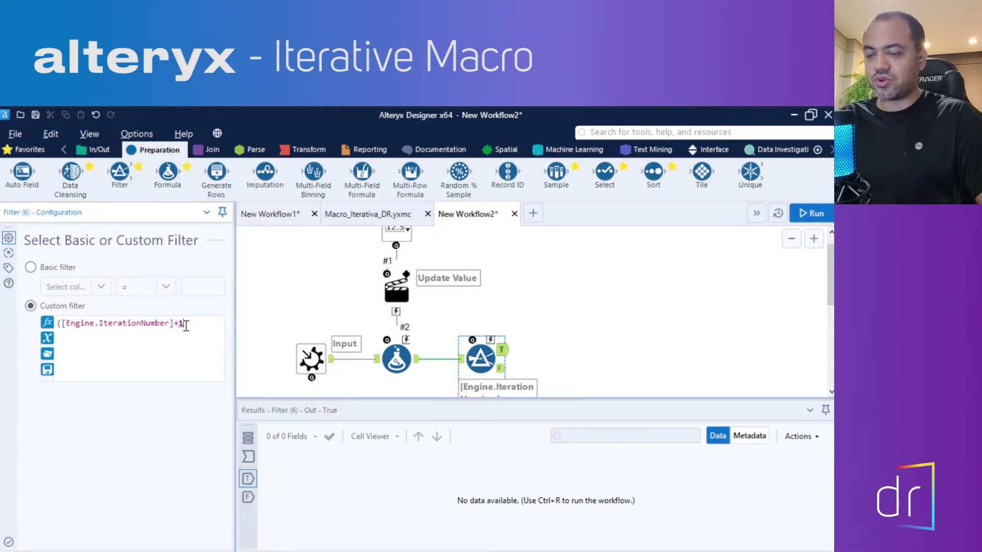
type(")")
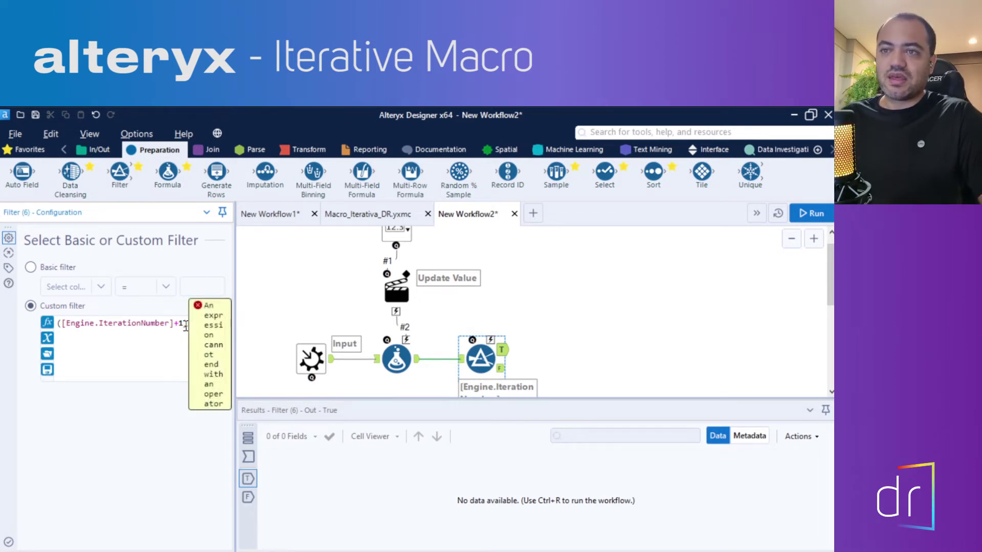
type("=")
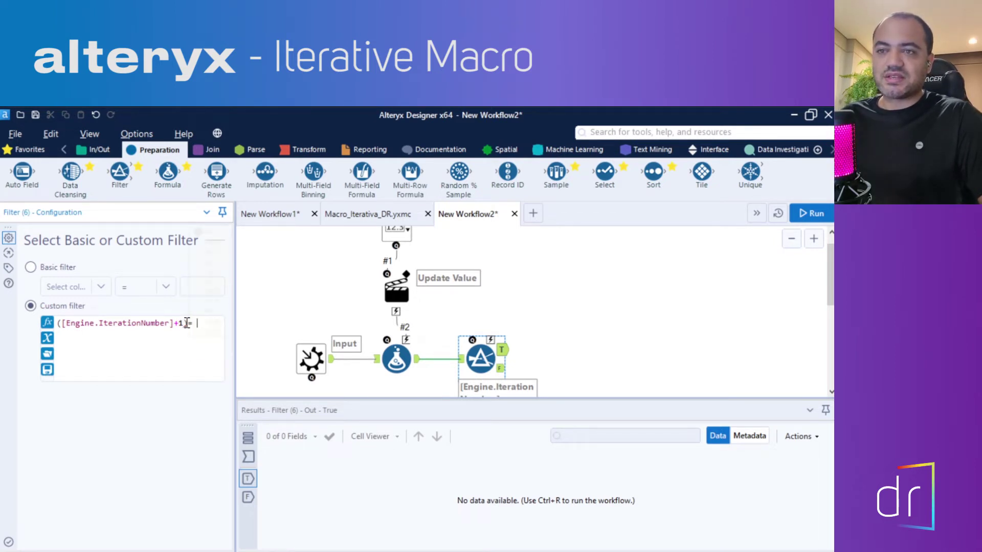
key("BackSpace")
key("BackSpace")
key("BackSpace")
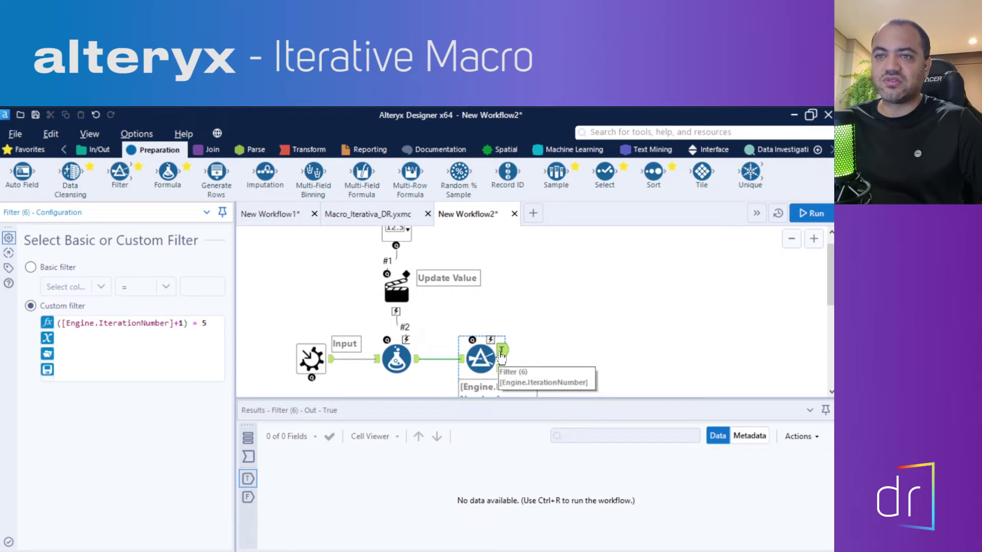
Step: Review the Filter's iteration condition against the Formula tool's Investimento expression
left_click_drag(211, 325, 58, 325)
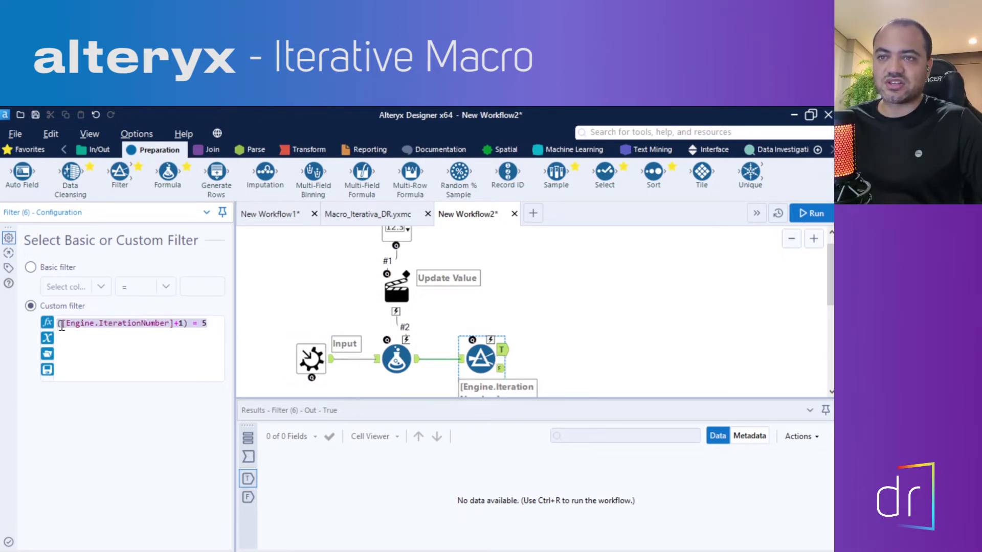
left_click(202, 323)
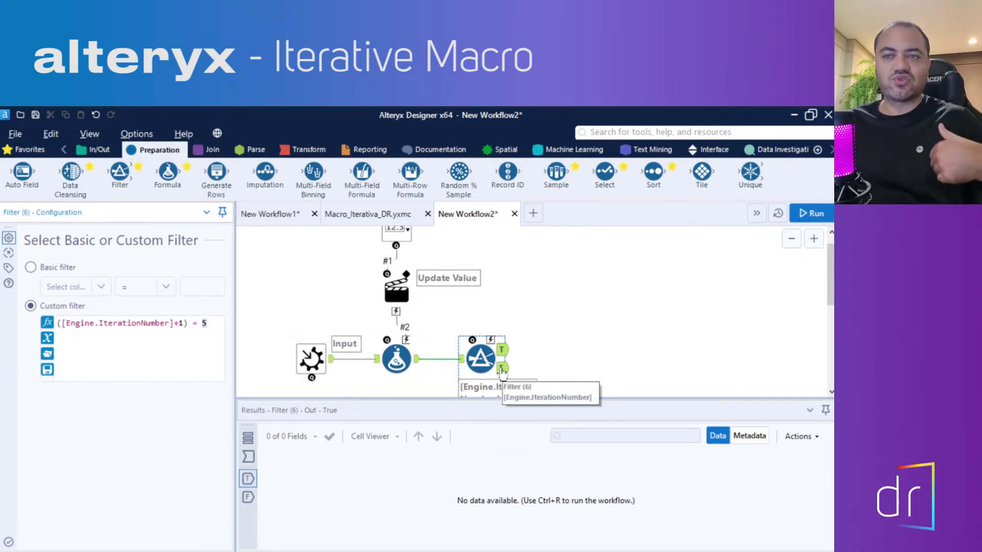
left_click(391, 358)
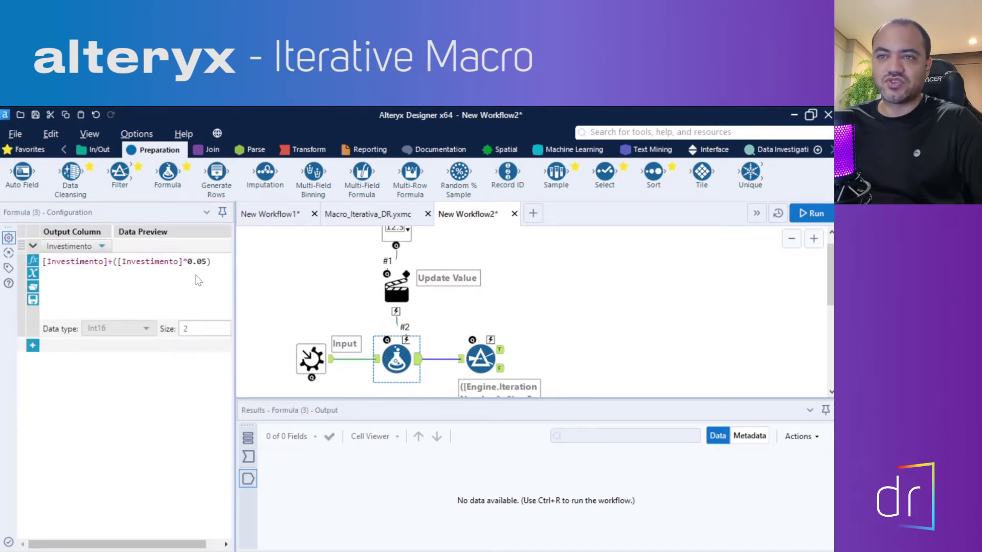
left_click(481, 358)
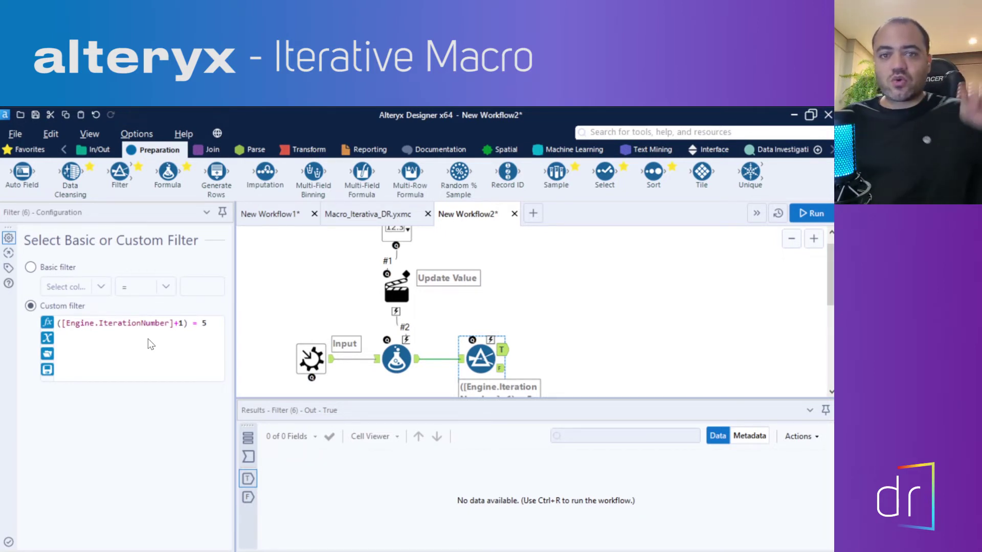
left_click(205, 322)
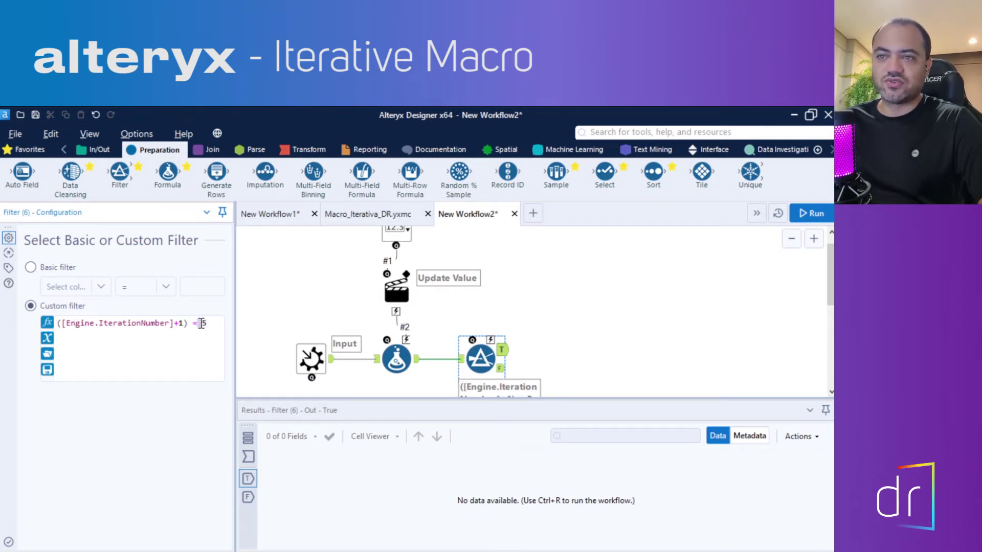
key("BackSpace")
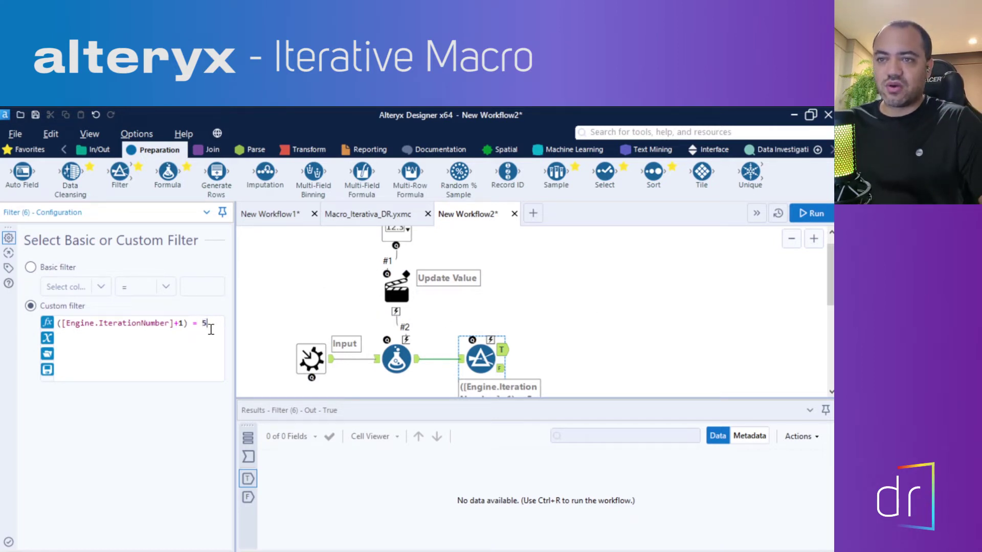
left_click(526, 303)
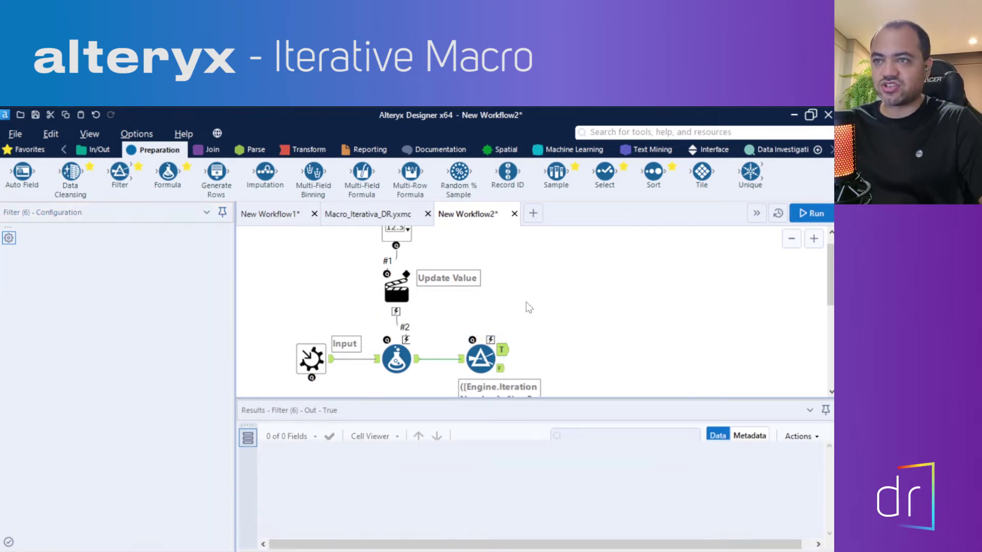
Step: Add a Text Box interface tool above the Filter, replacing its automatic connection with one through an Action tool that updates the Filter
left_click(713, 150)
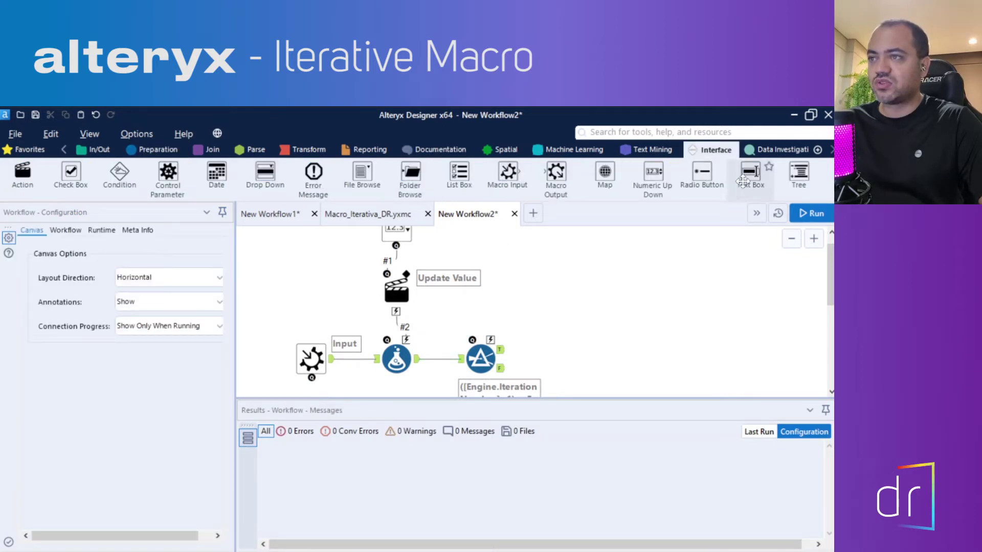
left_click_drag(745, 177, 488, 236)
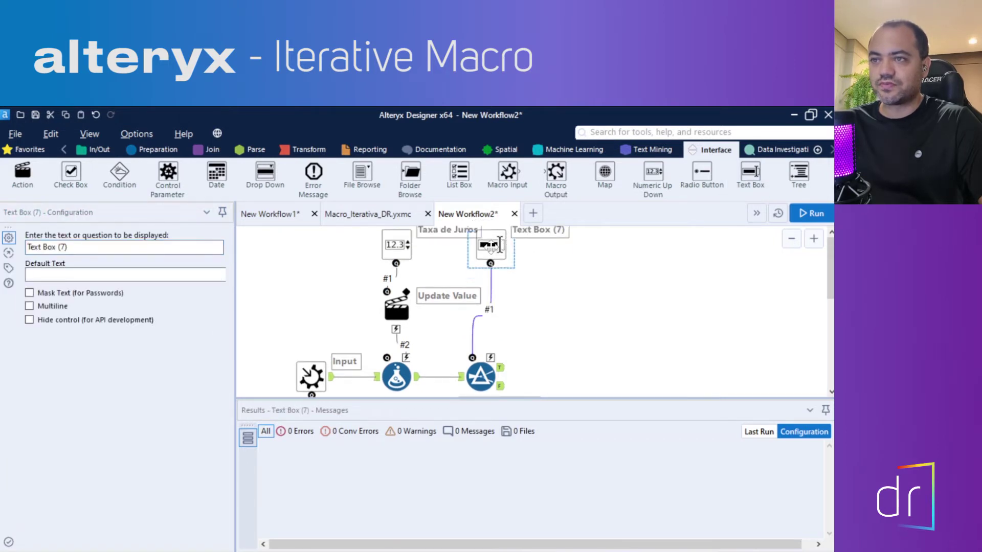
left_click(491, 295)
right_click(492, 295)
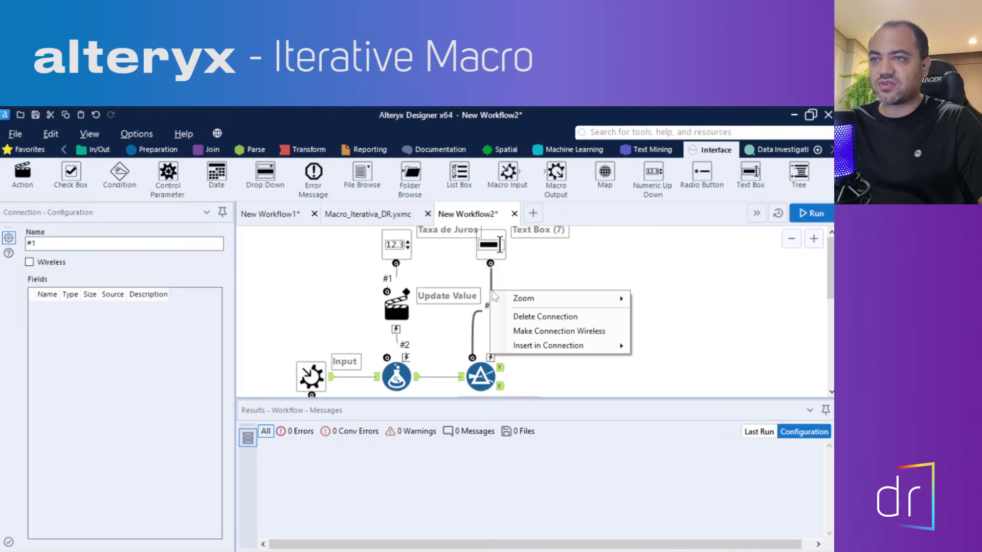
left_click(516, 314)
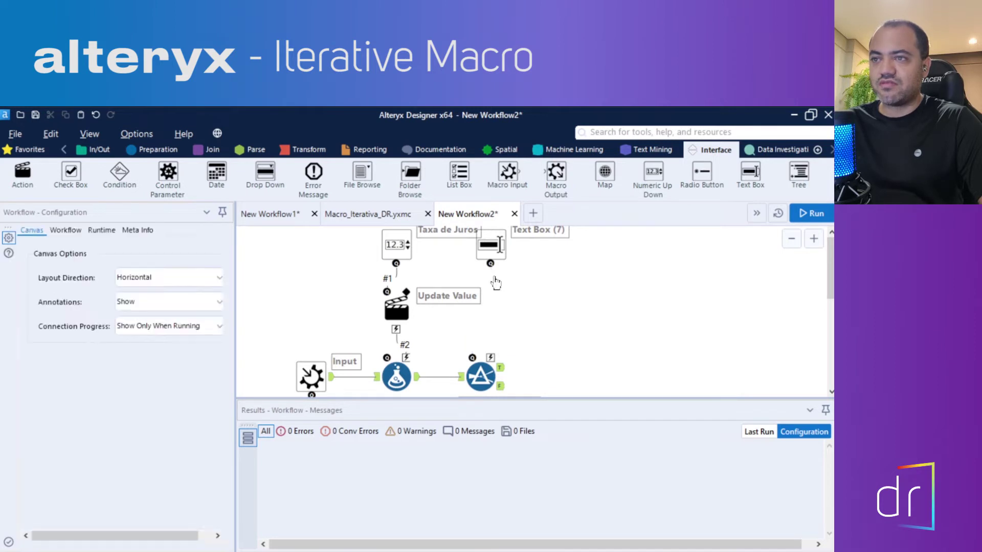
left_click_drag(493, 278, 491, 355)
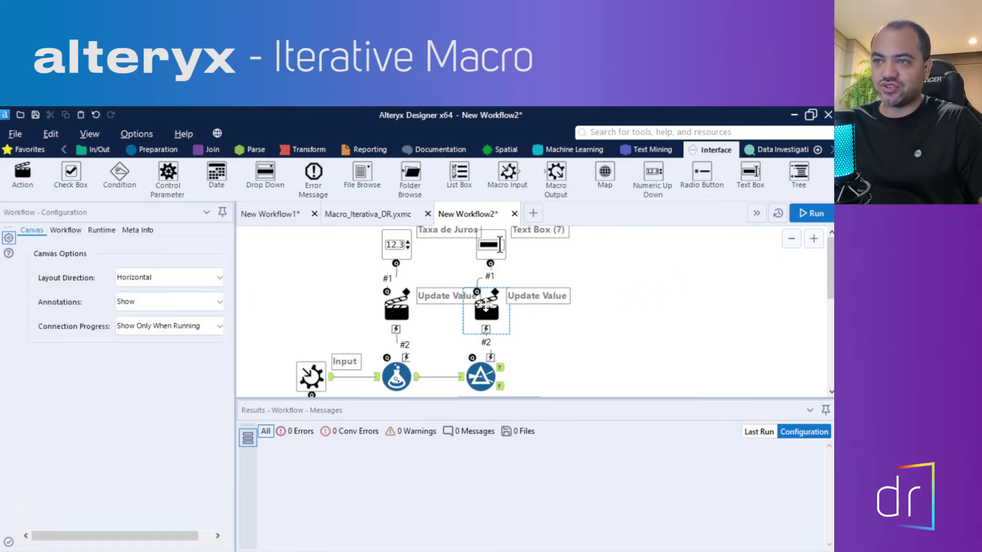
Step: Set the new Action tool to update the Filter's expression value, replacing only the specific string 5
left_click(396, 305)
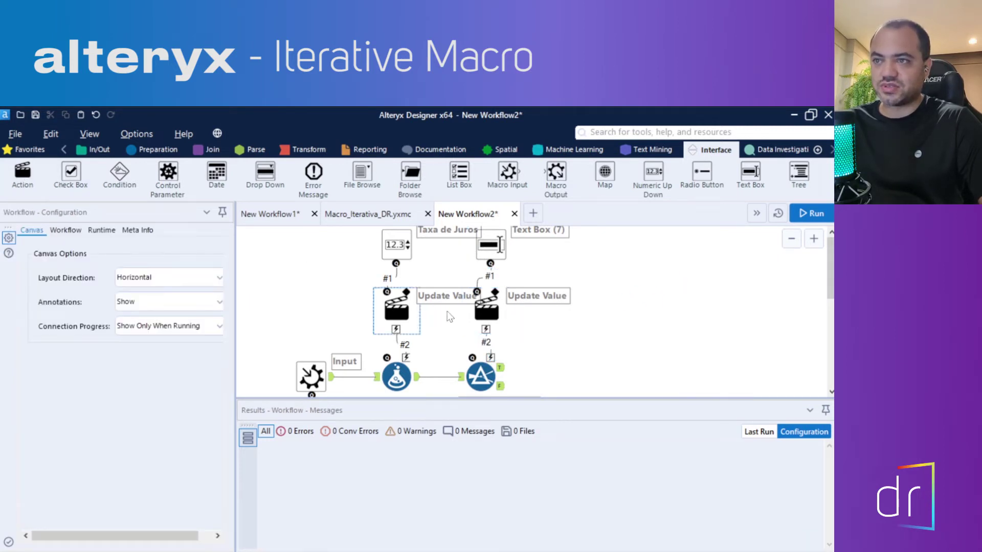
left_click(486, 309)
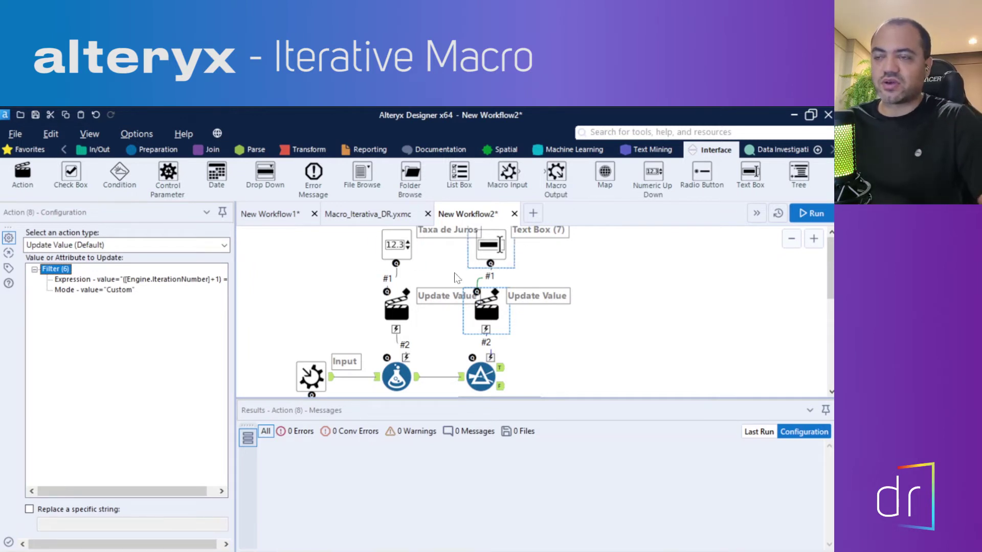
left_click(110, 279)
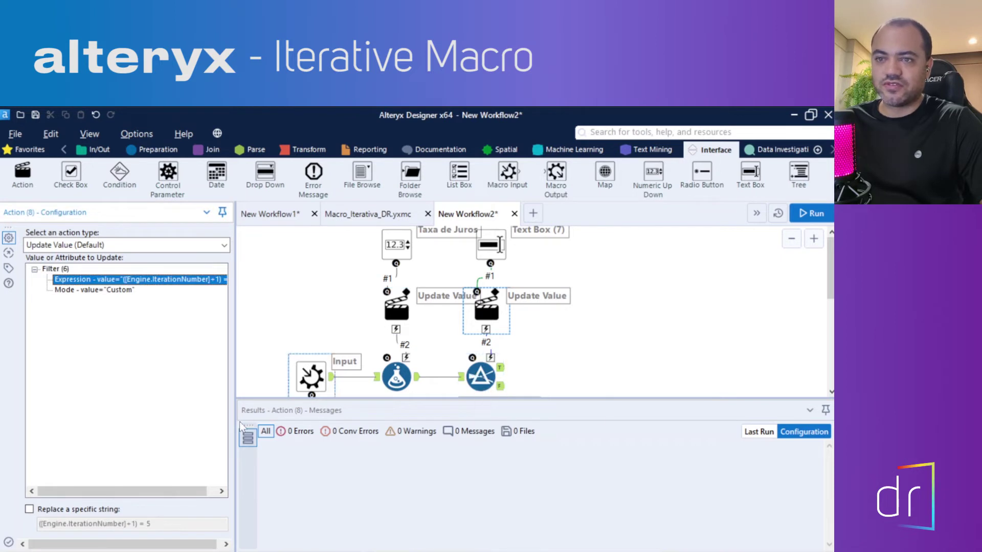
left_click(30, 509)
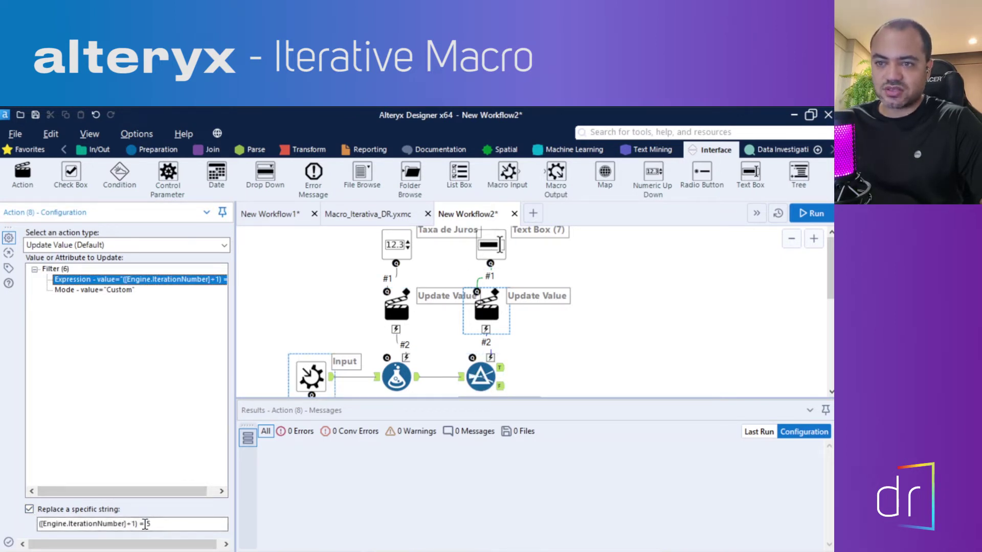
left_click_drag(145, 524, 2, 518)
key("BackSpace")
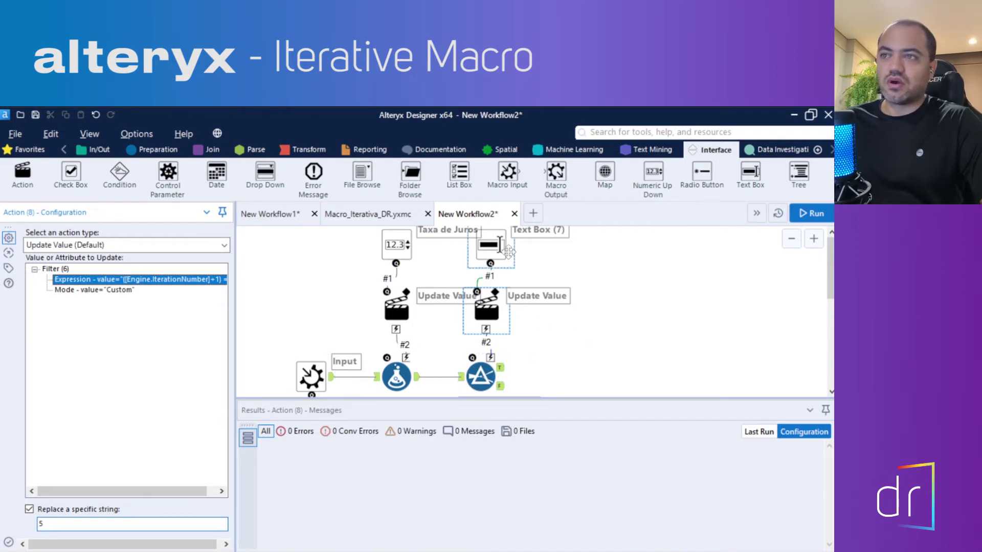
Step: Label the Text Box Anos and set its default text to 1
left_click(489, 246)
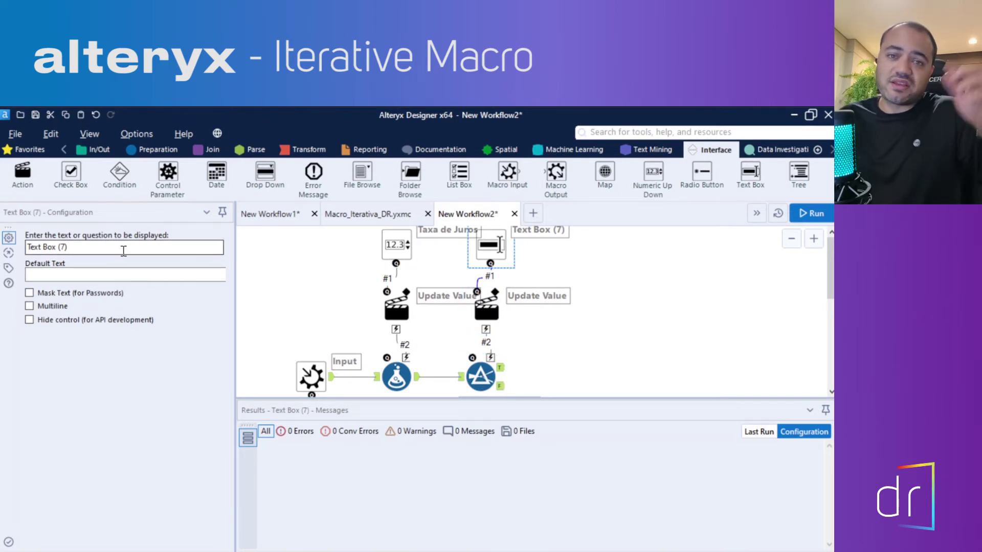
left_click(96, 244)
key("ctrl+a")
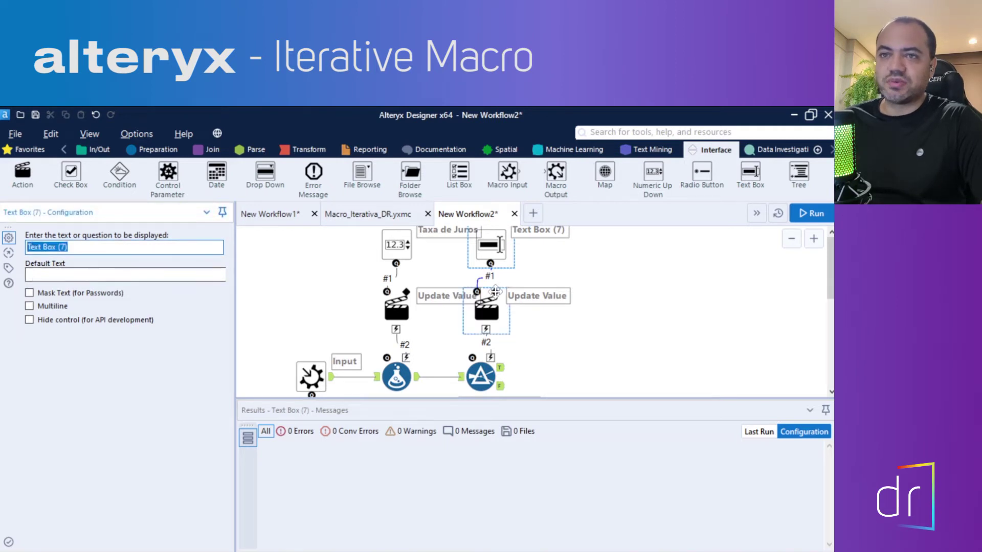
type("Anos")
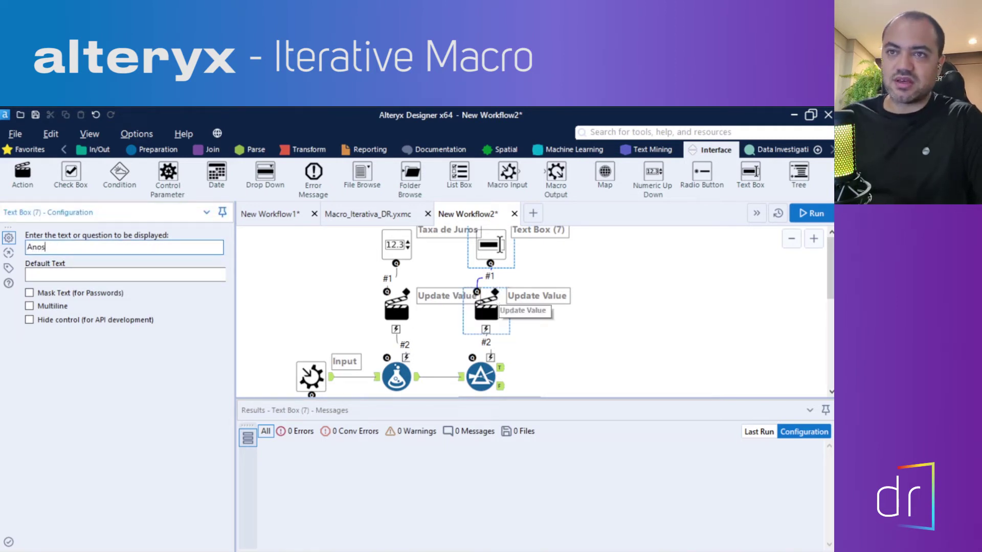
left_click(37, 272)
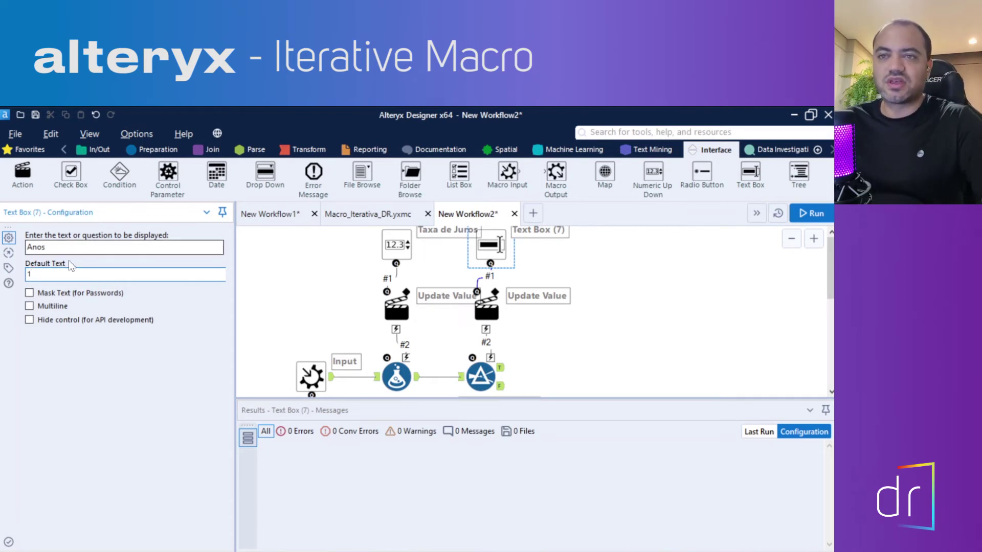
left_click(564, 340)
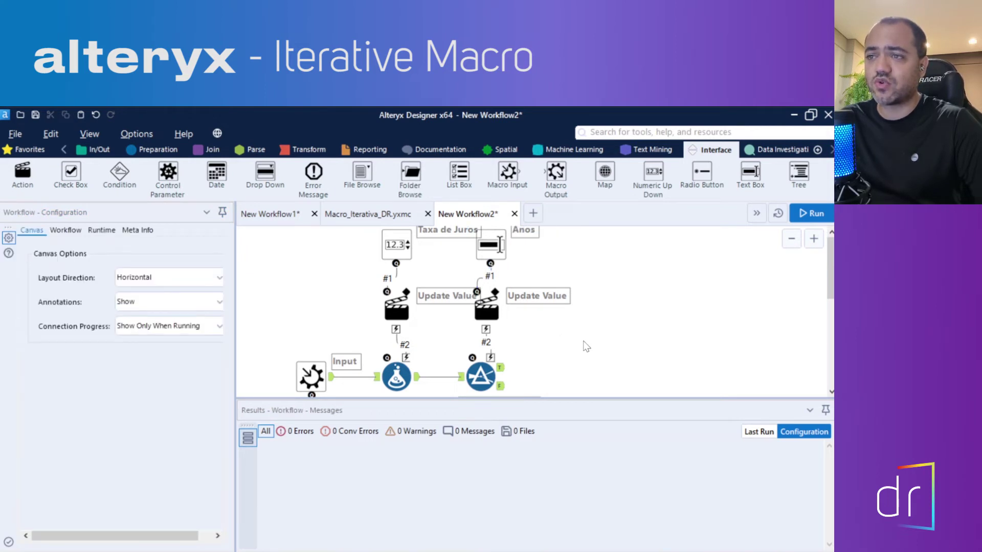
Step: Run the workflow and inspect the records in the Filter's False and True outputs
left_click_drag(574, 398, 575, 419)
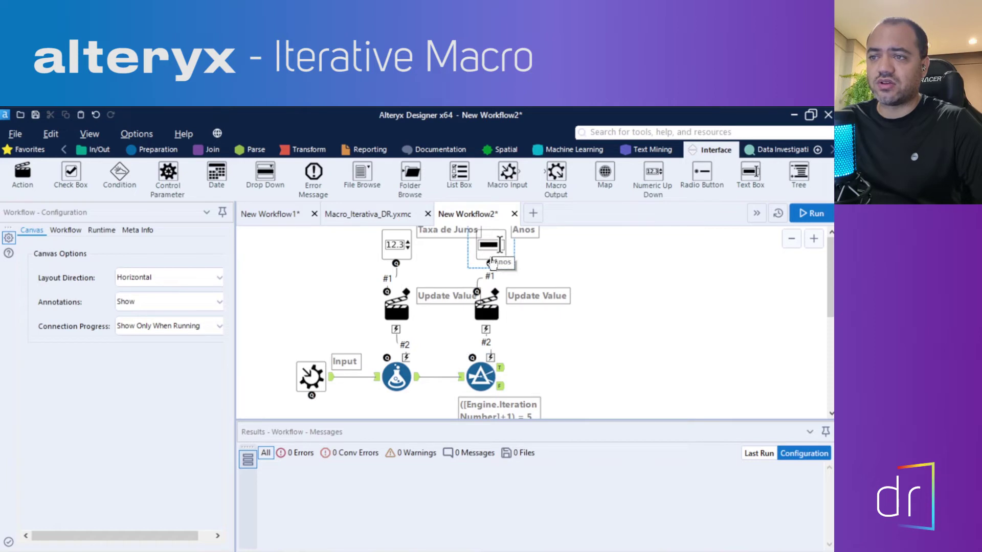
left_click(481, 377)
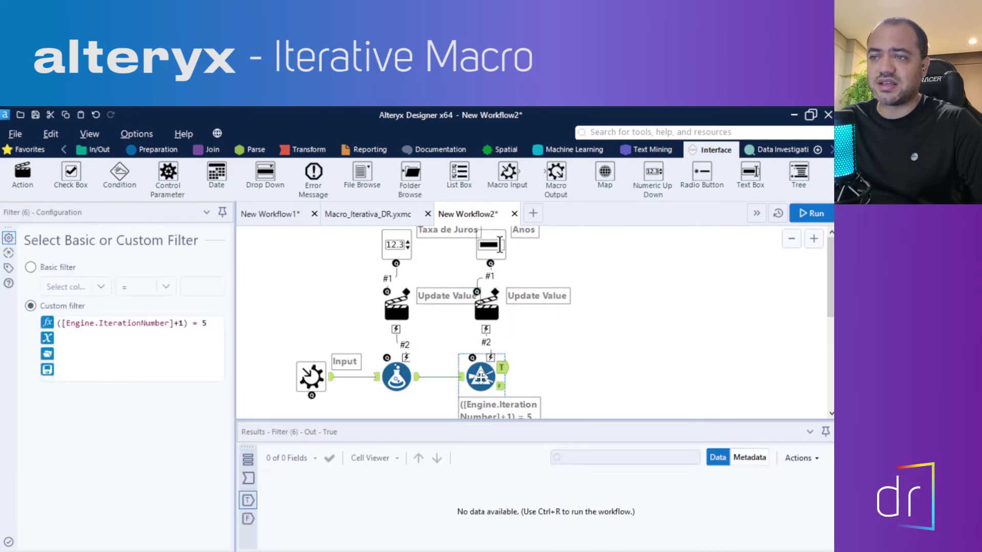
left_click(812, 214)
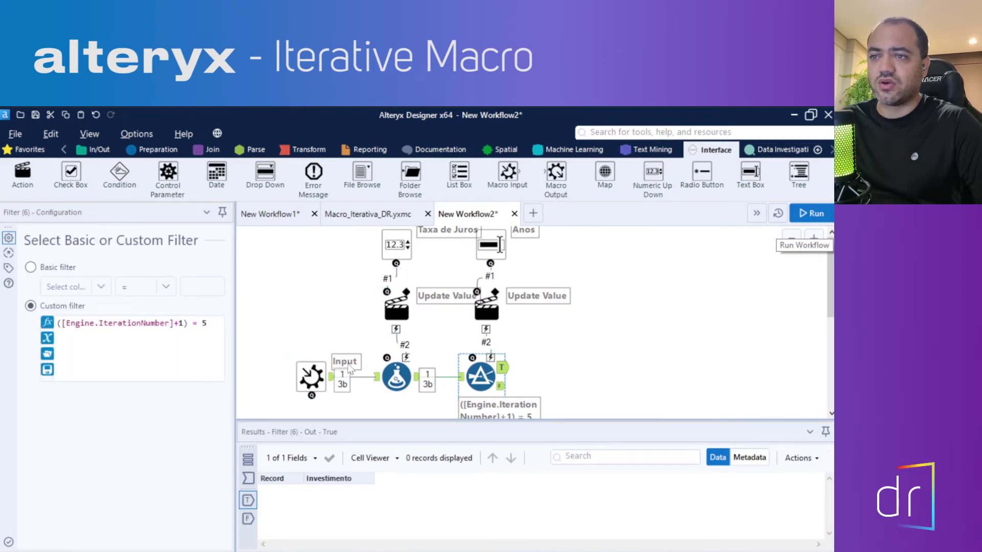
left_click(500, 386)
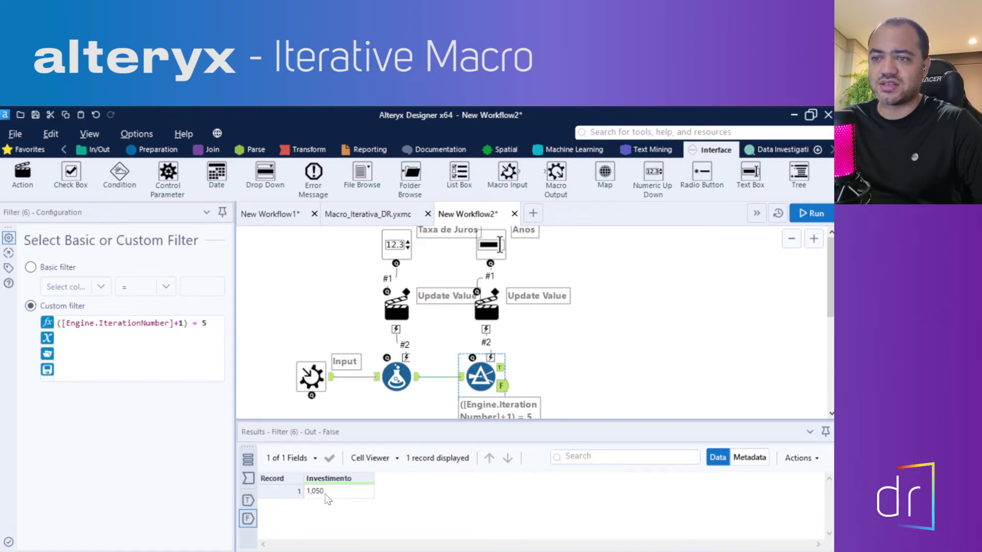
left_click(501, 368)
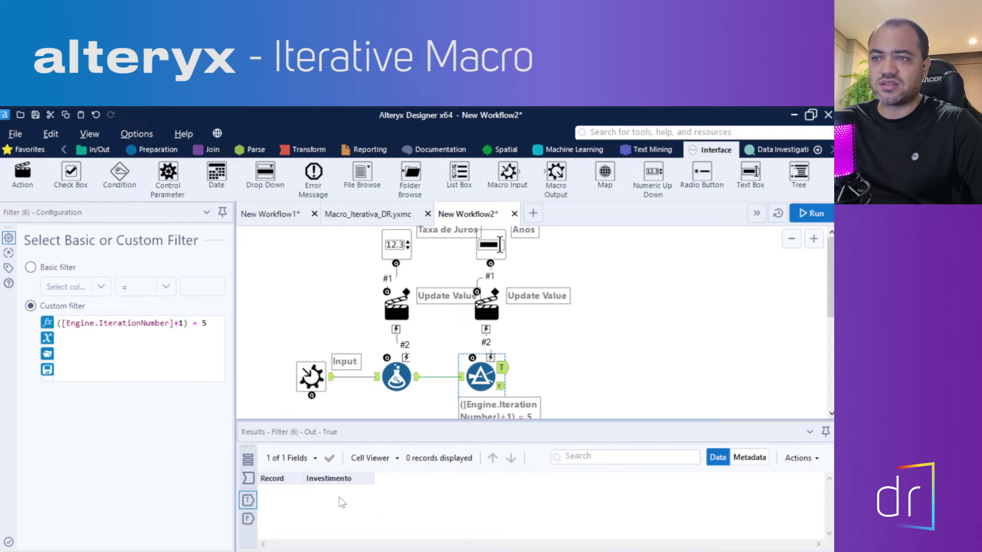
Step: Compare the records in the Filter's False and True outputs, and rerun the workflow to recheck the False output
left_click(501, 385)
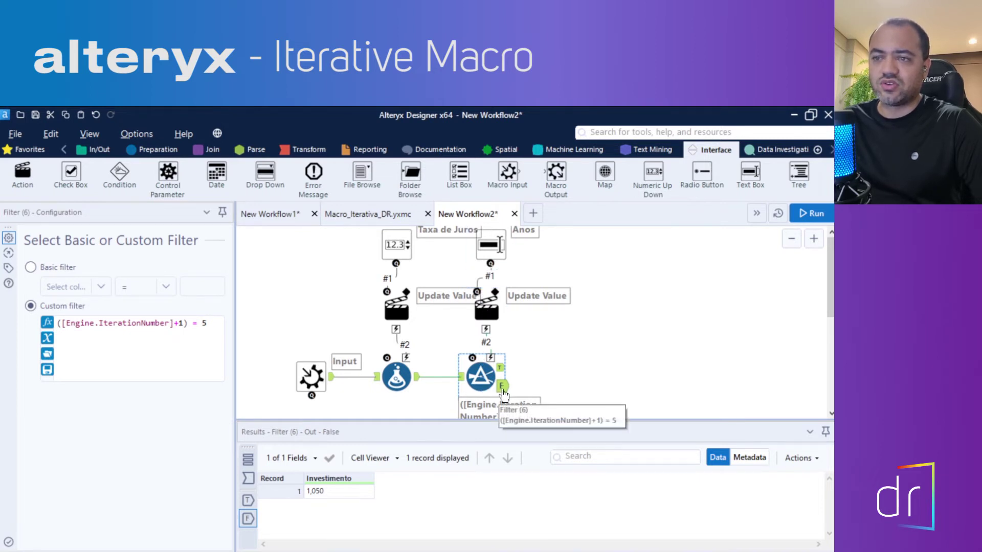
left_click(327, 491)
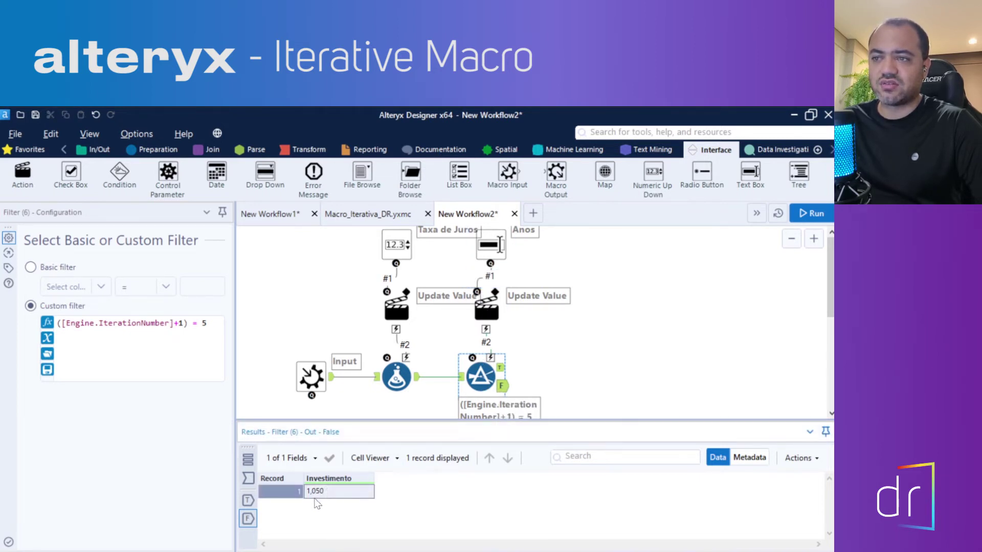
left_click(501, 372)
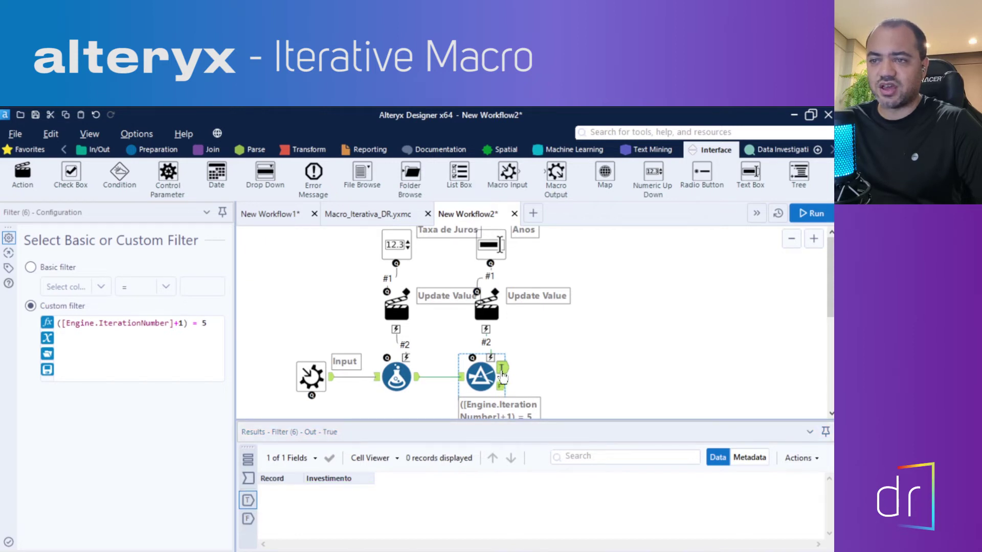
left_click(501, 386)
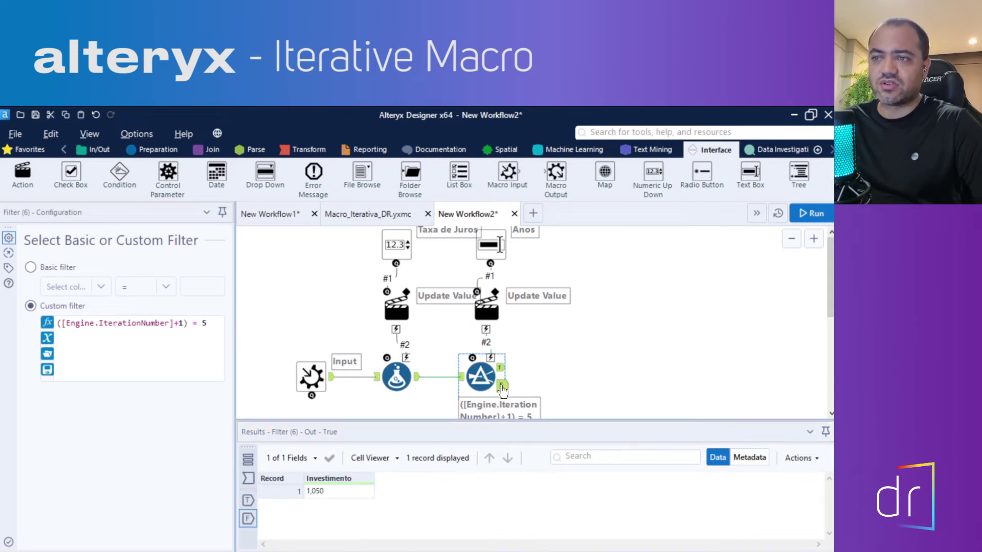
left_click(559, 386)
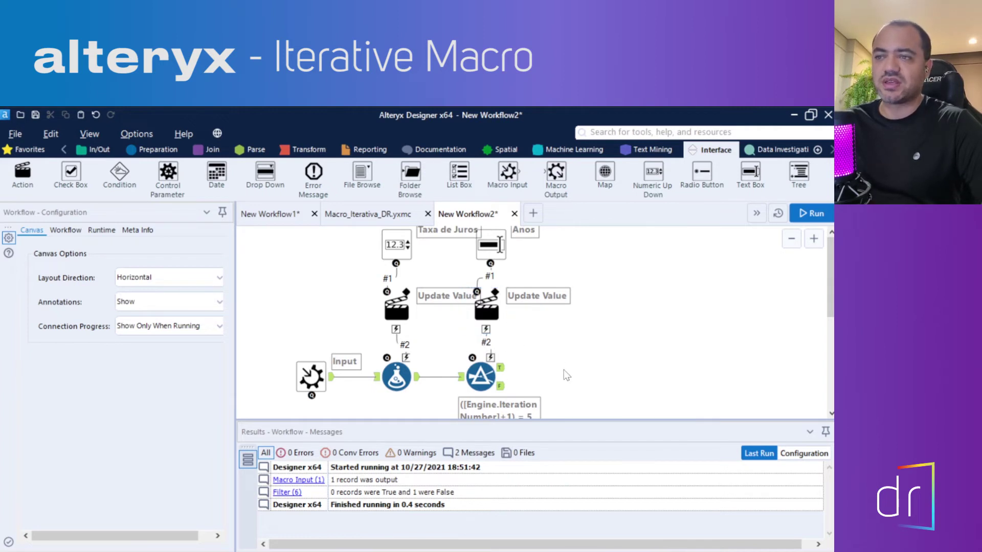
left_click(500, 385)
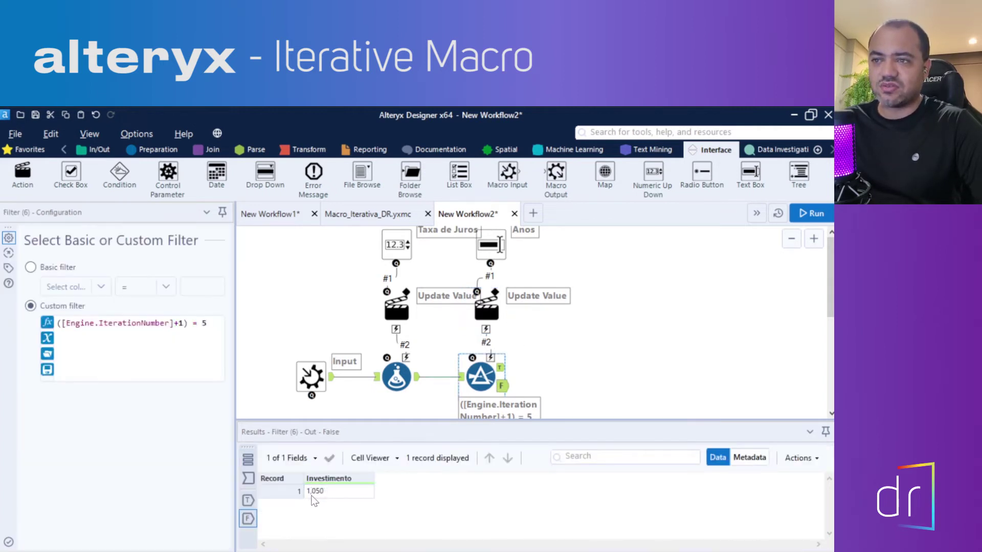
left_click(500, 367)
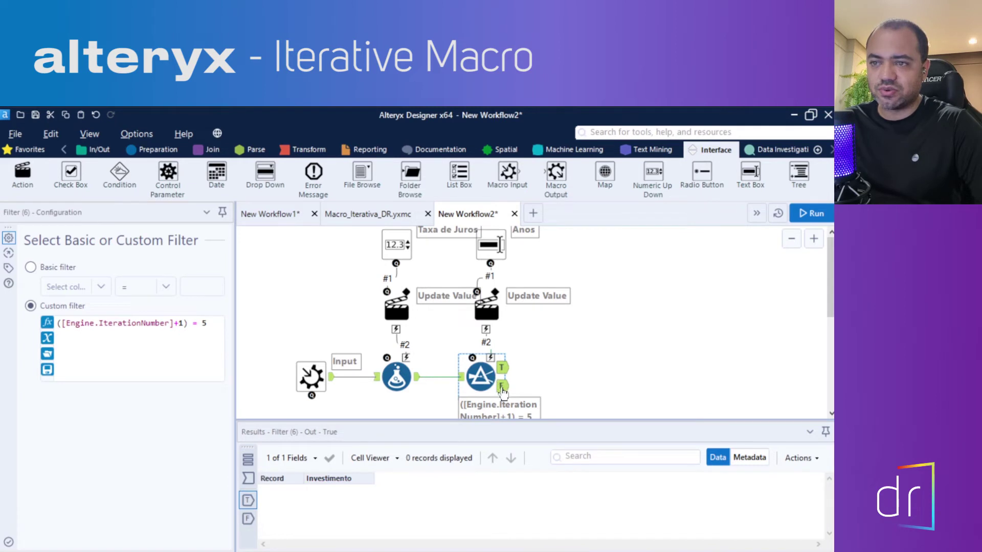
left_click(501, 387)
left_click(499, 368)
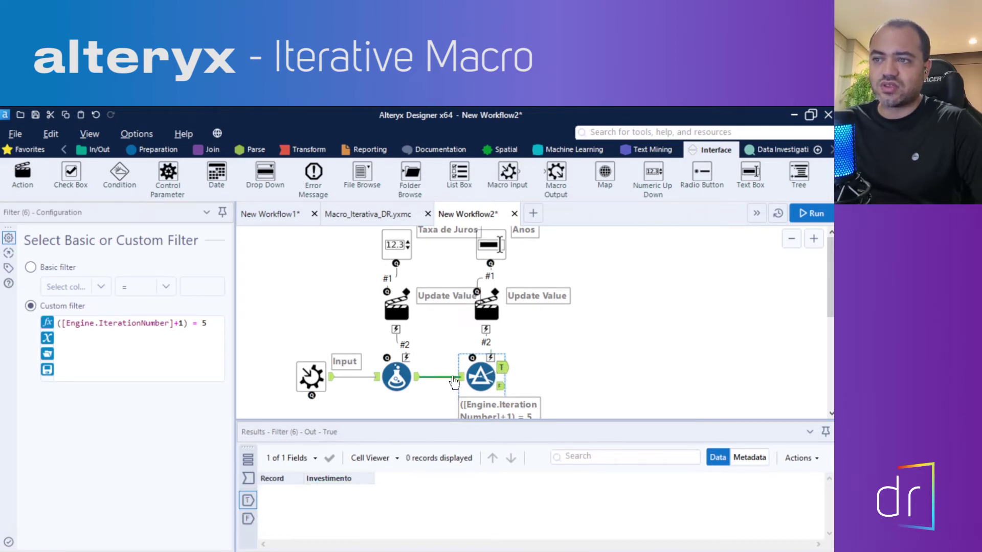
left_click(501, 387)
left_click(501, 368)
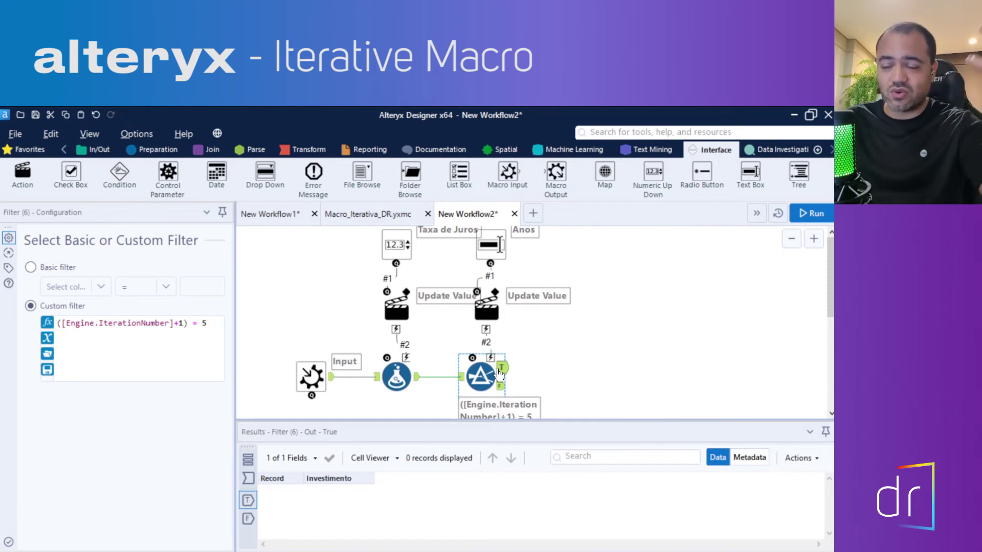
left_click(828, 217)
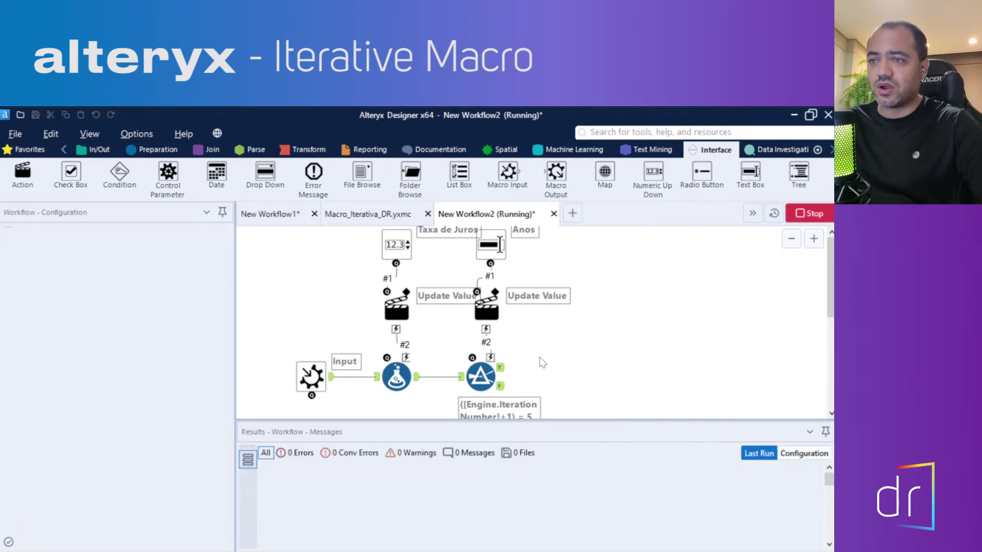
left_click(501, 386)
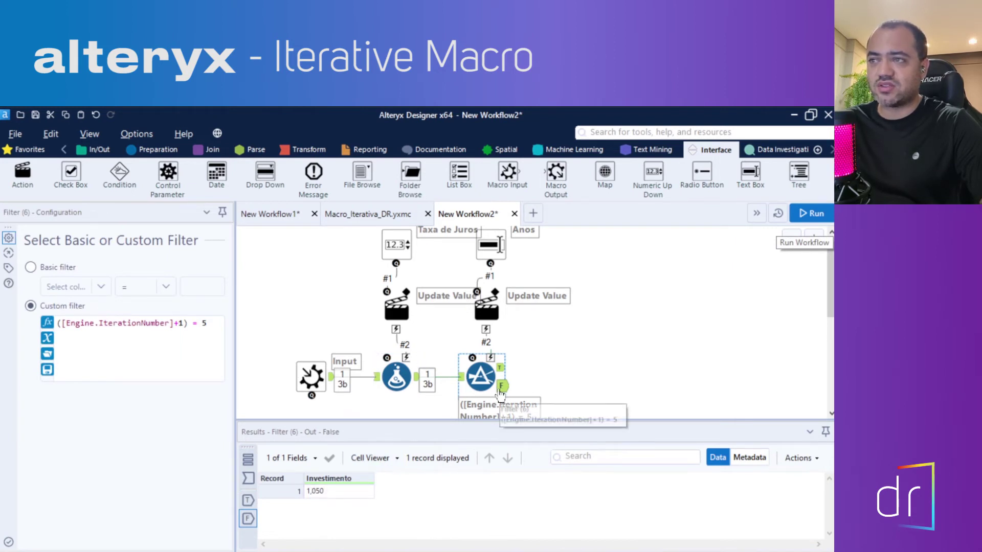
Step: Add two Macro Output tools, one connected to the Filter's True output and the other to its False output
scroll(819, 305, "down", 2)
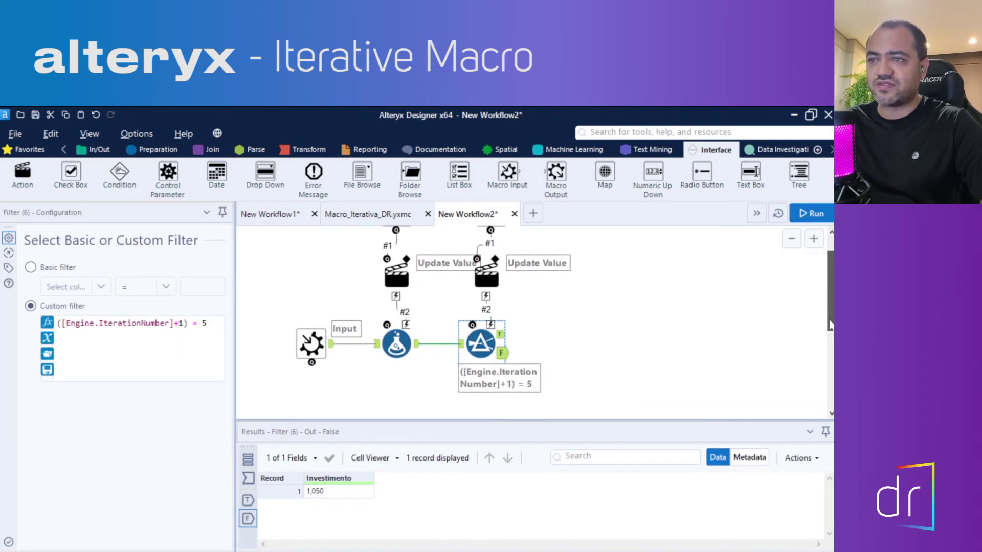
left_click(587, 356)
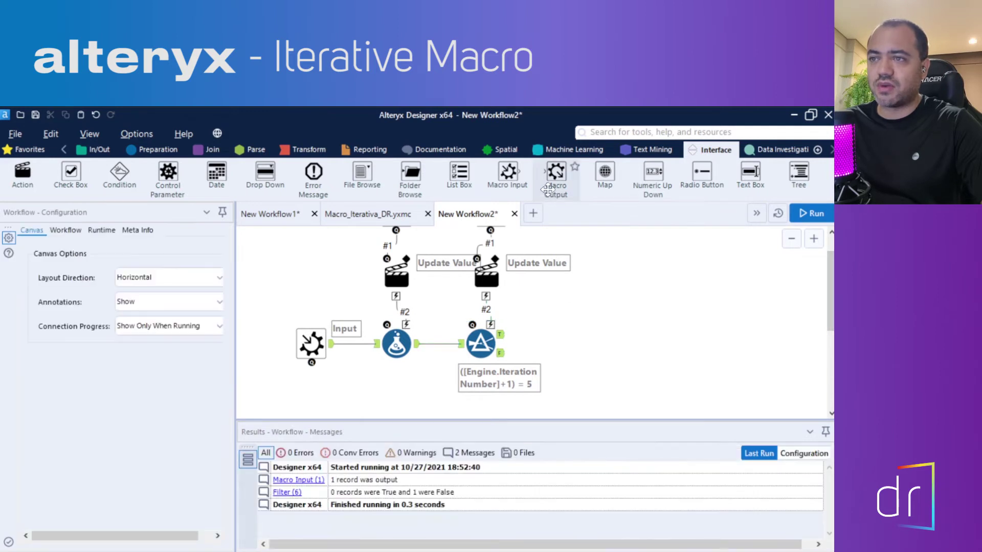
left_click_drag(556, 172, 556, 336)
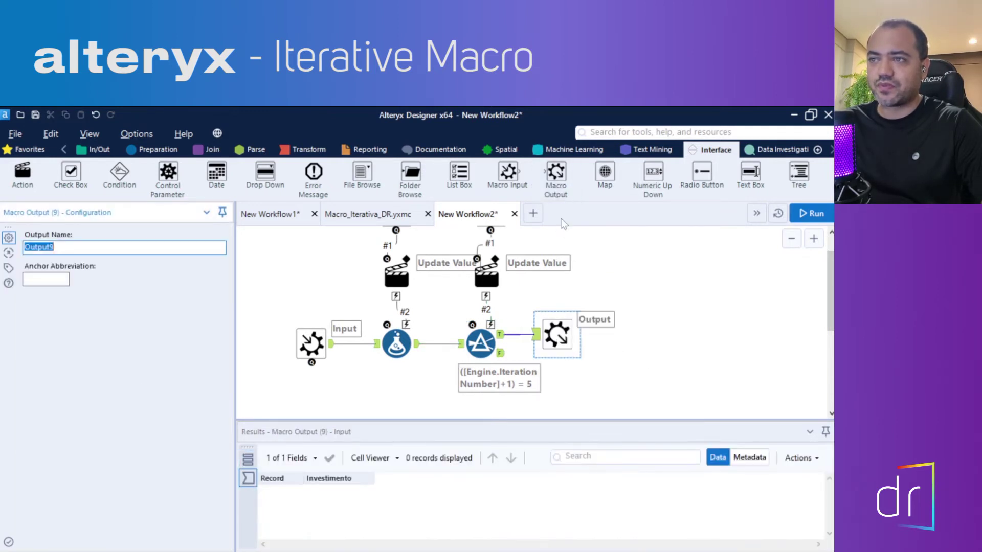
left_click_drag(556, 176, 546, 387)
Step: Clear the Filter tool's annotation text so the expression label is removed from the canvas
left_click(481, 342)
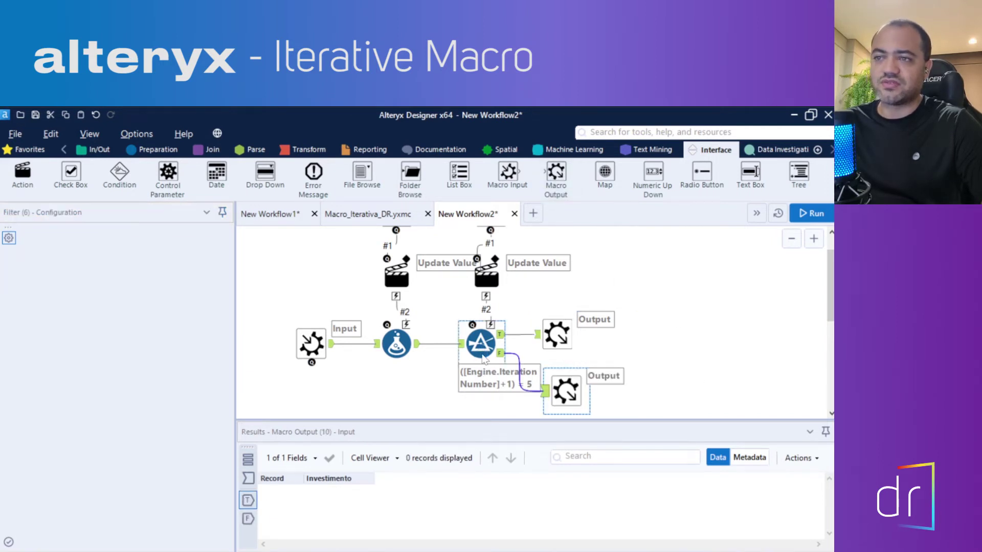
left_click(7, 268)
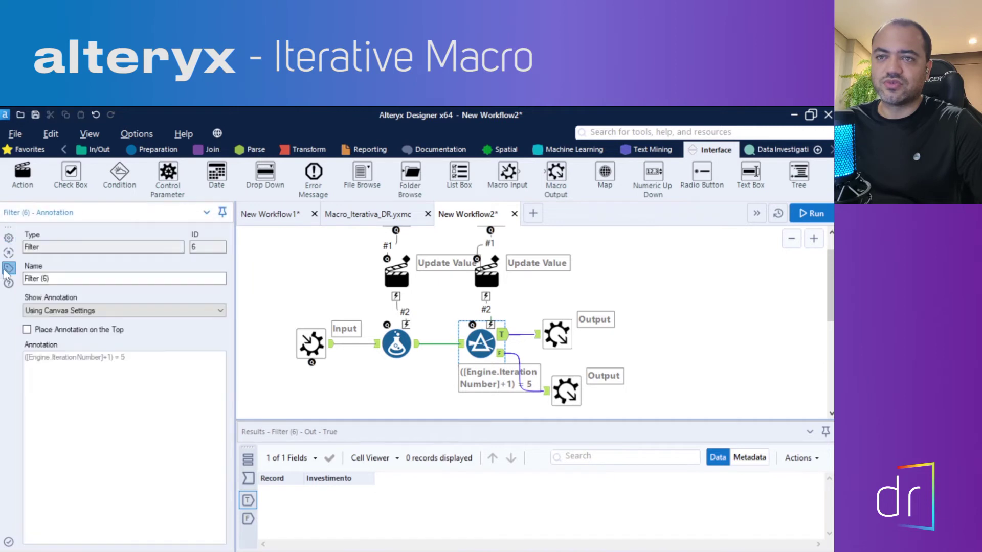
left_click_drag(126, 357, 9, 362)
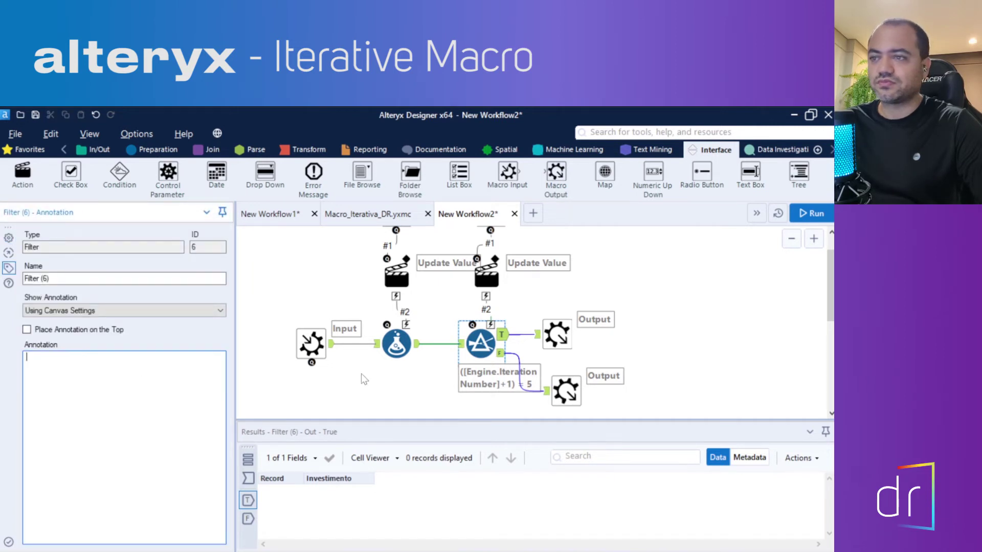
left_click(613, 356)
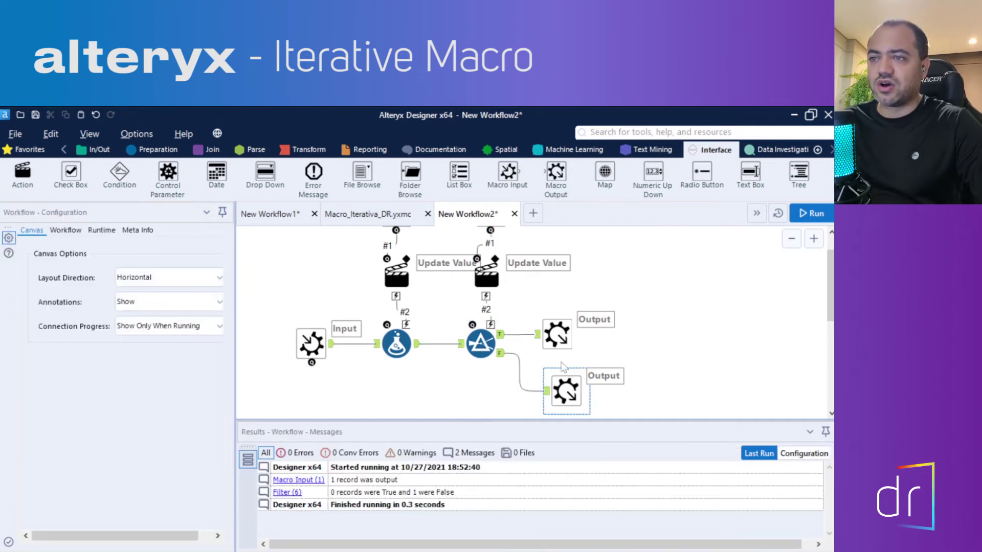
Step: Align the Macro Output on the Filter's True branch above the other one and name it Retorno de Investimento
left_click(485, 349)
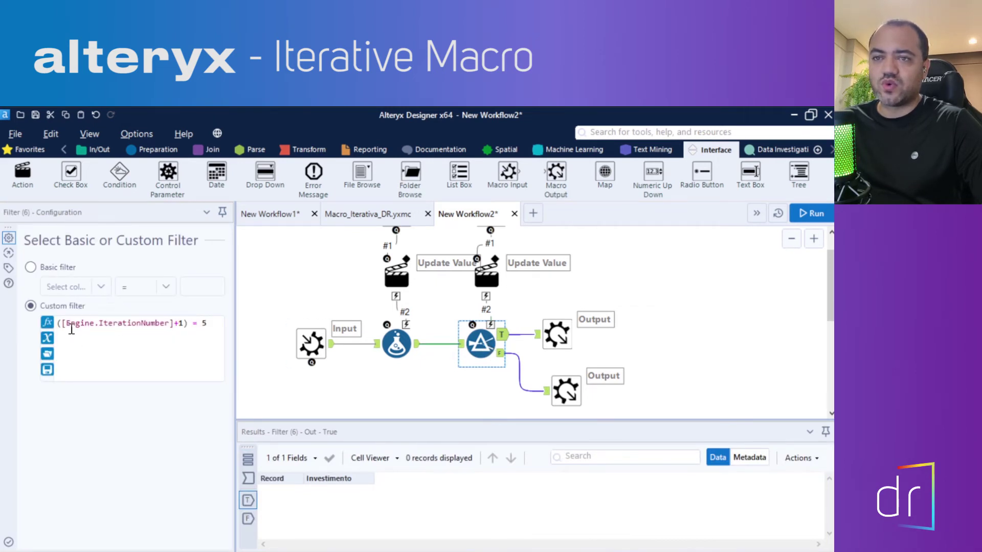
left_click_drag(57, 323, 199, 325)
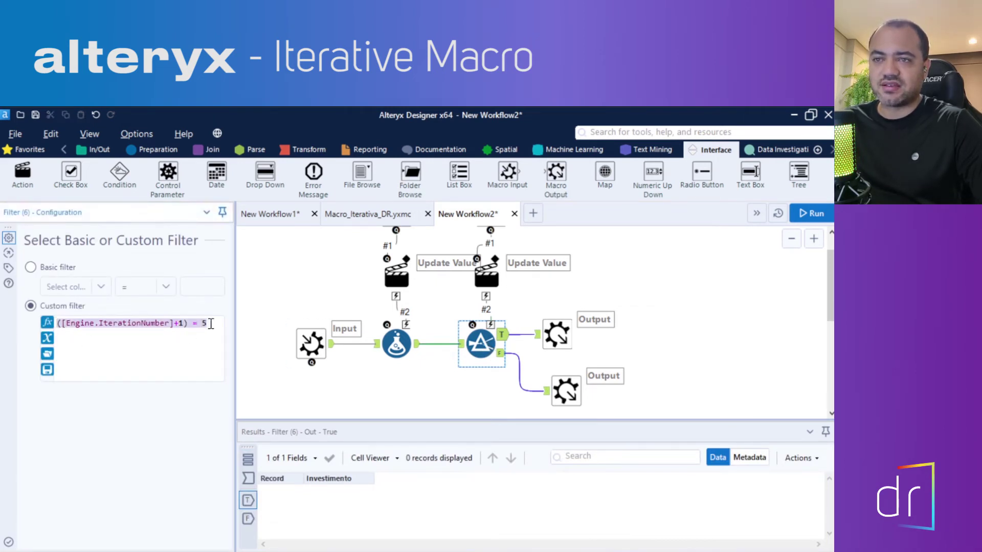
left_click(211, 323)
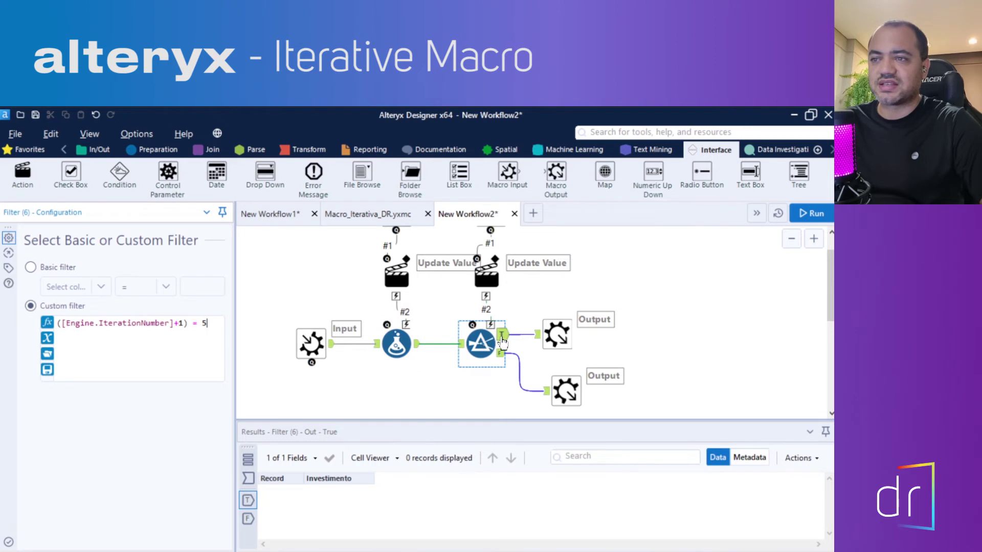
left_click(557, 335)
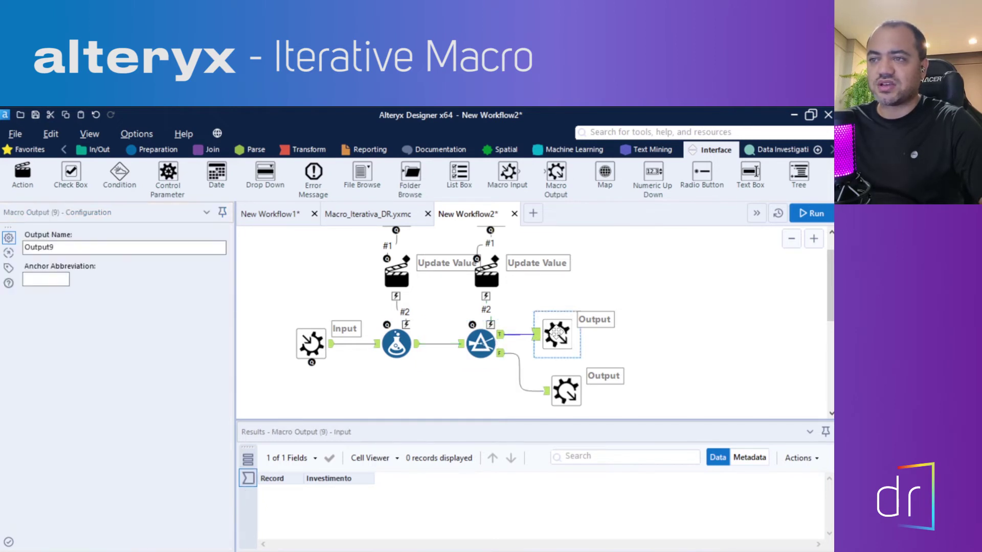
mouse_move(556, 335)
left_mouse_down()
mouse_move(575, 334)
mouse_move(564, 334)
left_mouse_up()
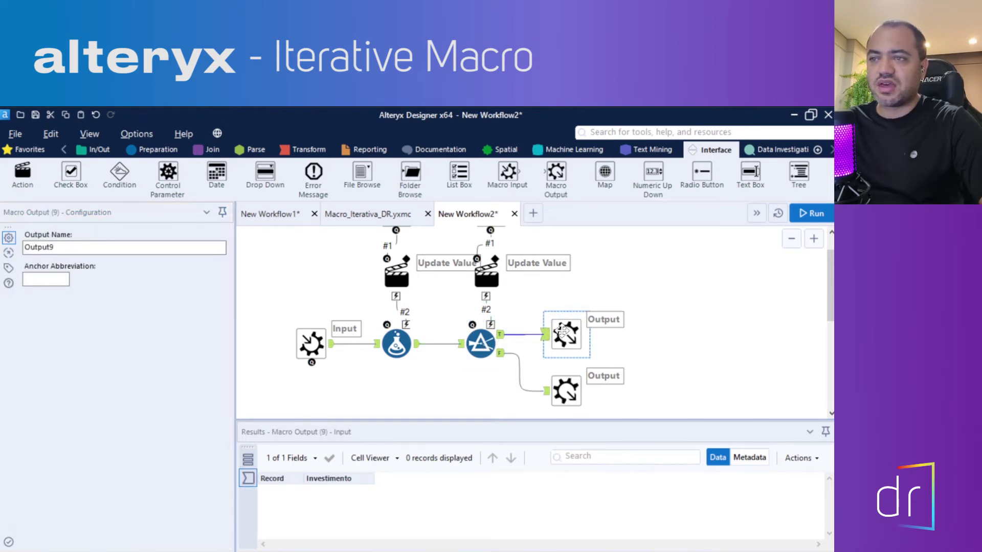
left_click(90, 250)
double_click(93, 249)
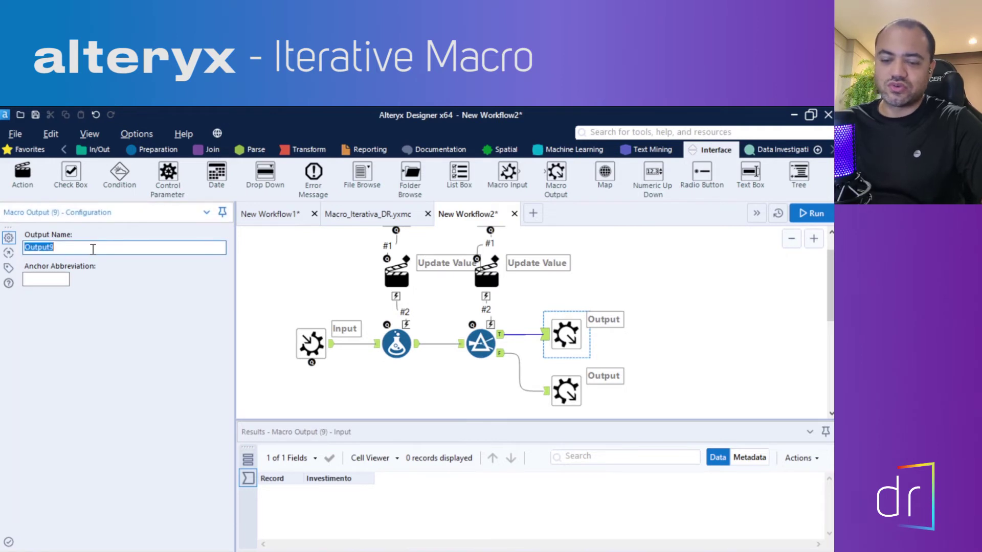
type("Retorno de Investimento")
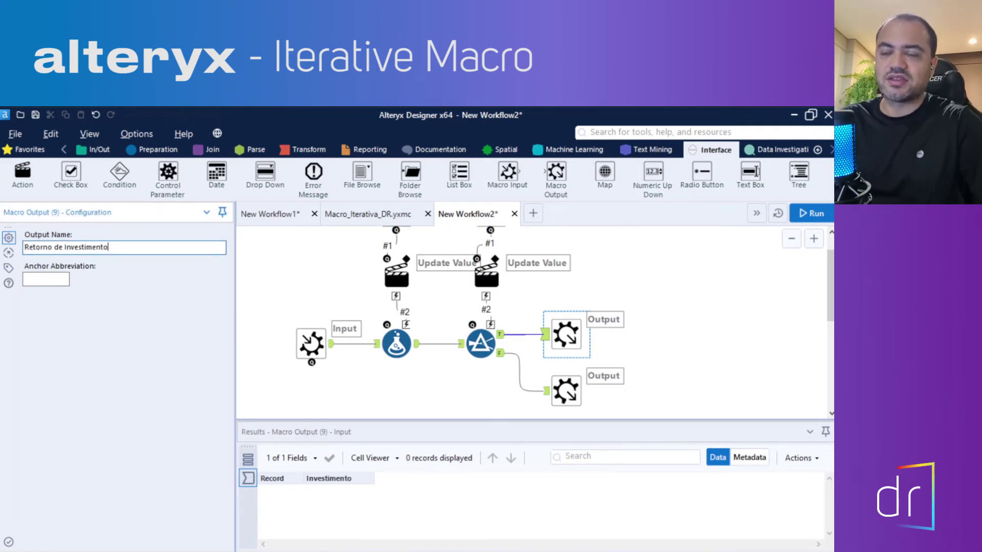
left_click(574, 340)
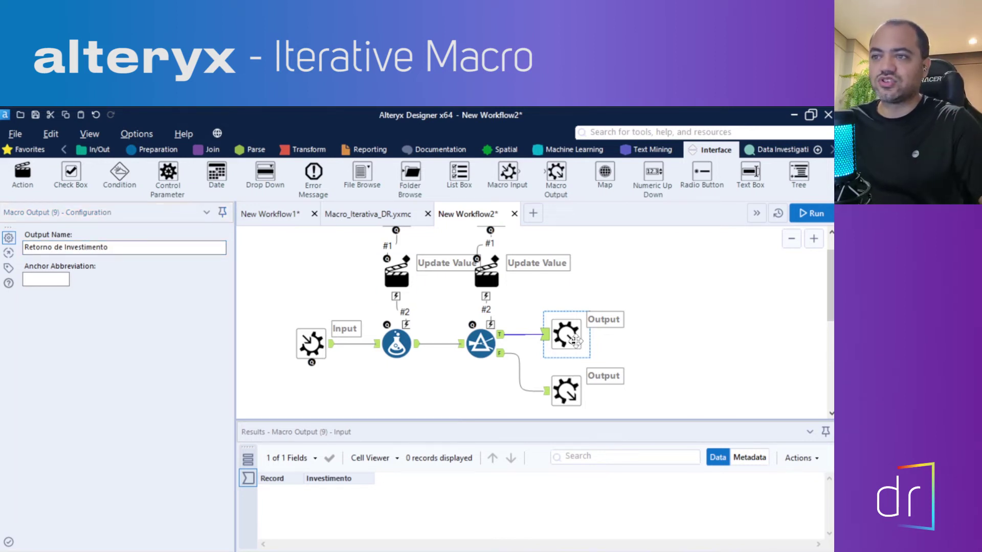
Step: Name the Macro Output on the Filter's False branch Iterações
left_click(501, 354)
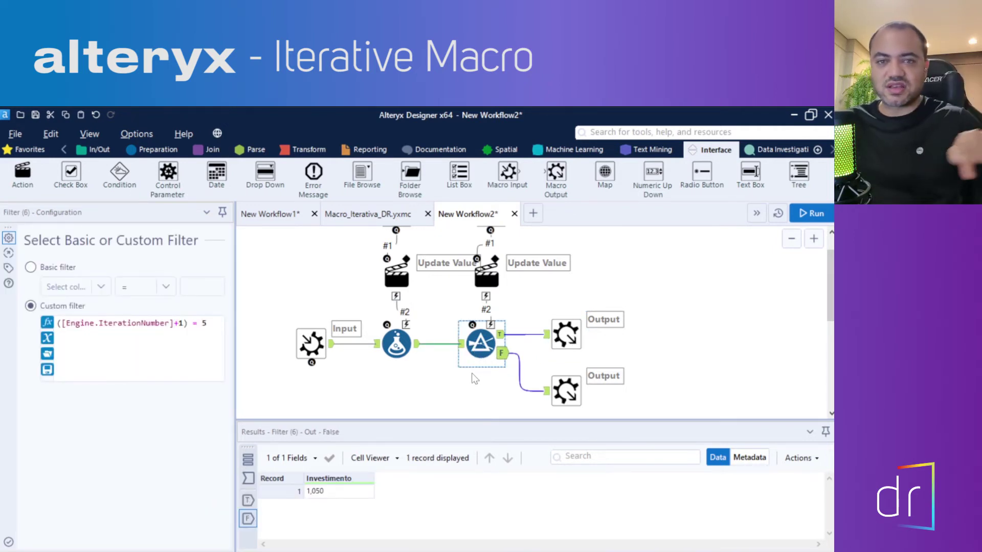
left_click(204, 326)
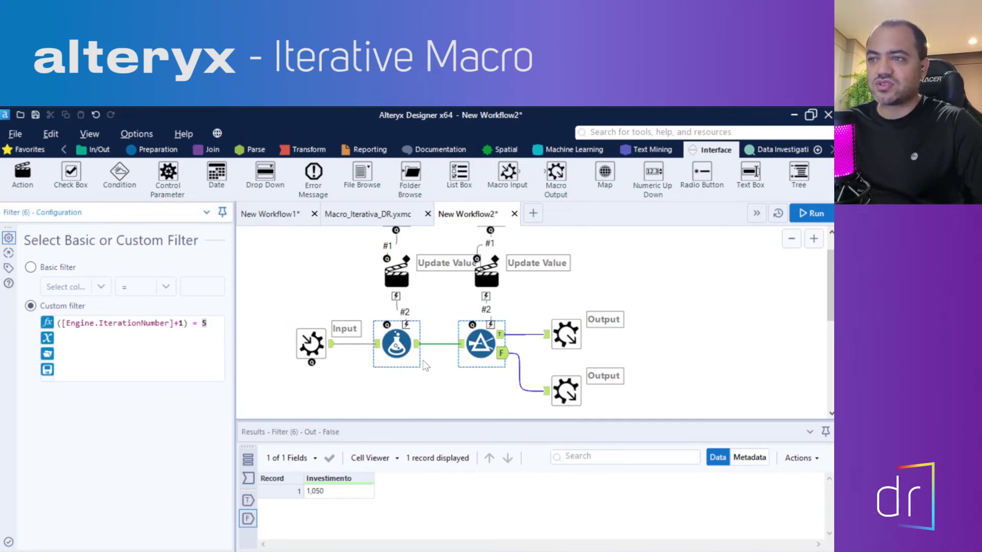
left_click(569, 395)
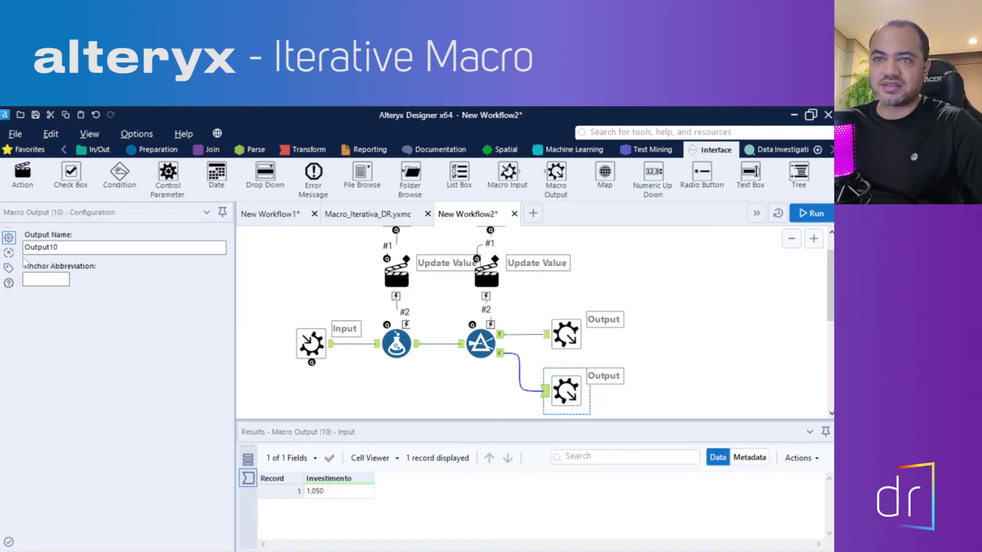
double_click(61, 248)
type("Ite")
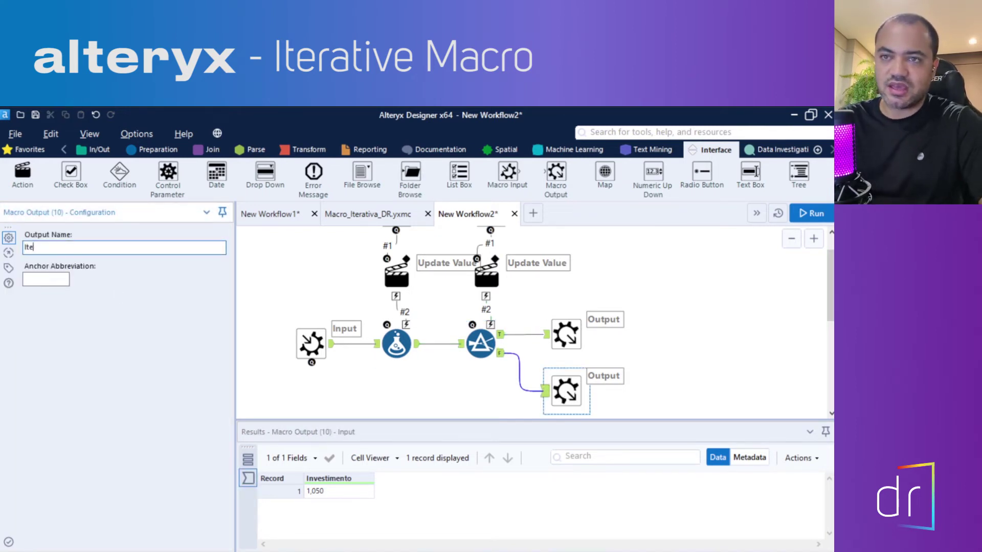
type("rac")
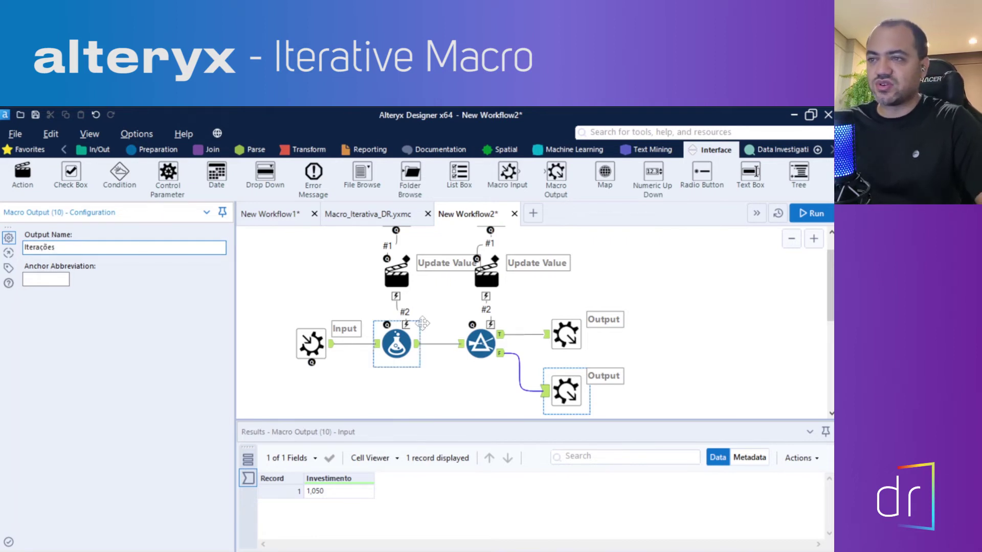
Step: Move the Iterações Macro Output directly below the Macro Input, and review the Formula and Filter tools in the loop
left_click(565, 335, "ctrl")
left_click(636, 352)
scroll(637, 352, "down", 1)
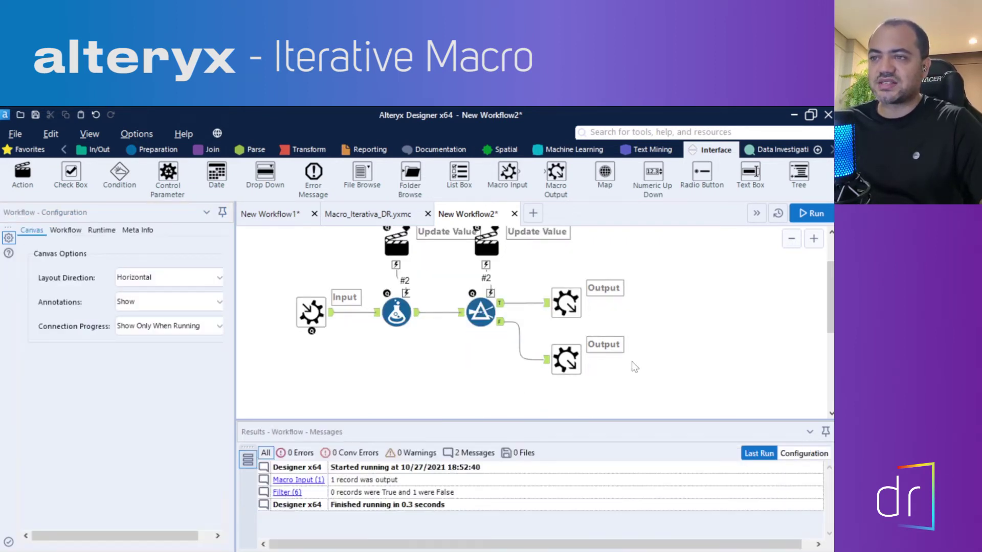
left_click_drag(571, 358, 319, 367)
left_click(311, 311)
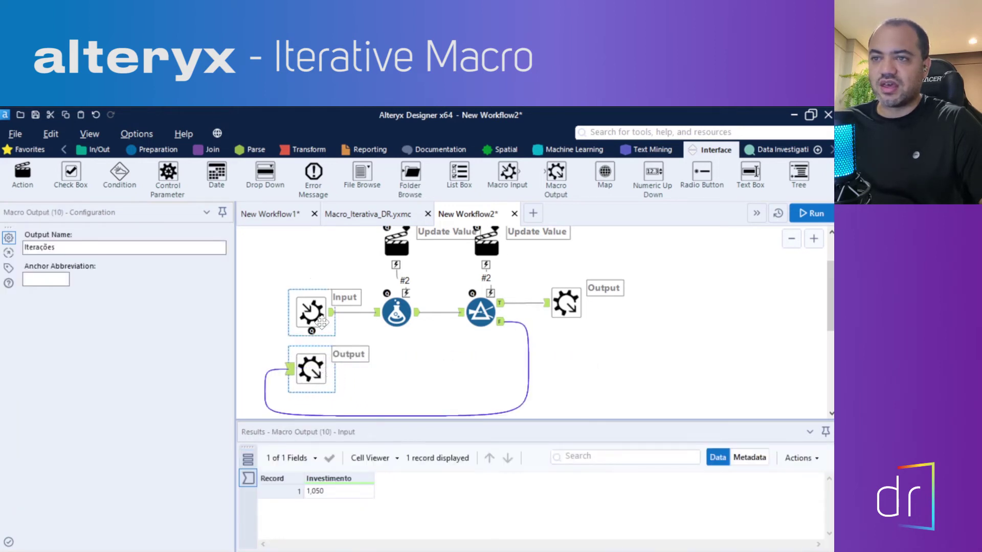
left_click(396, 311)
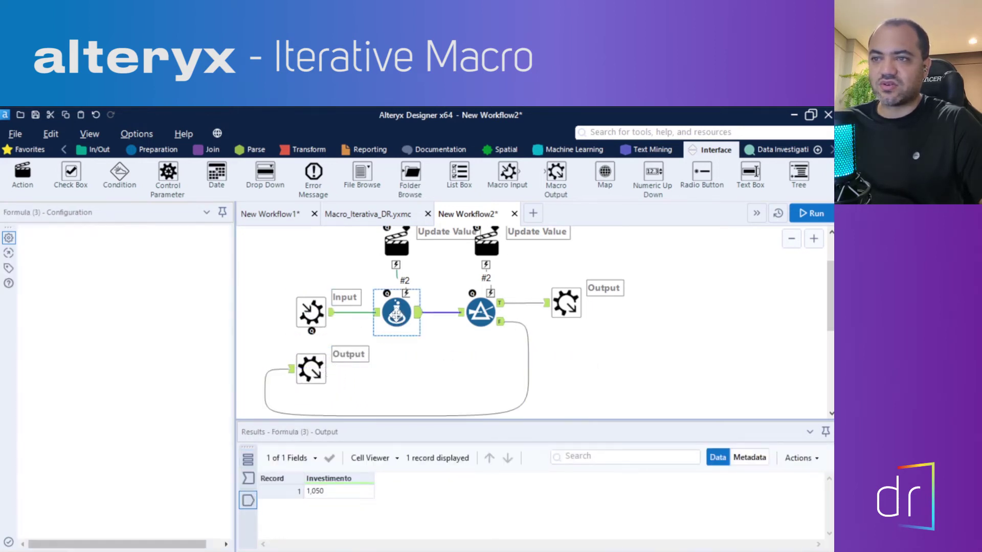
left_click(479, 315)
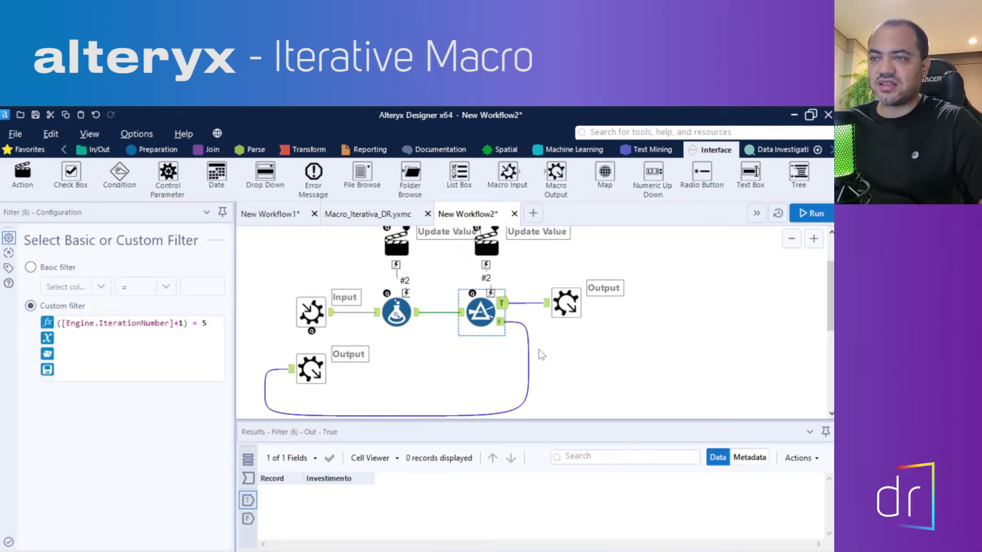
Step: Review the loop's path through the Iterações Macro Output, the Formula, the Filter condition and the Retorno de Investimento Macro Output
left_click(309, 366)
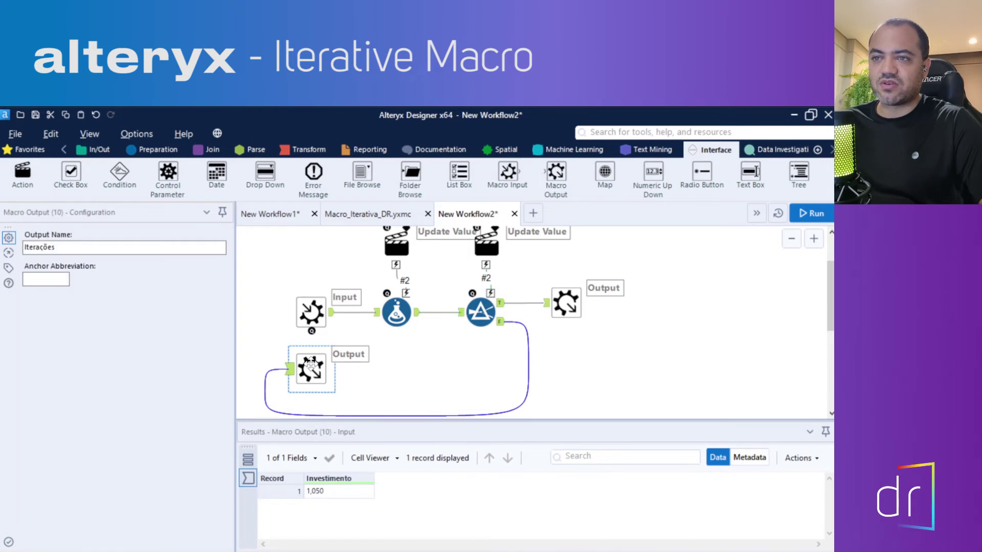
left_click(396, 313)
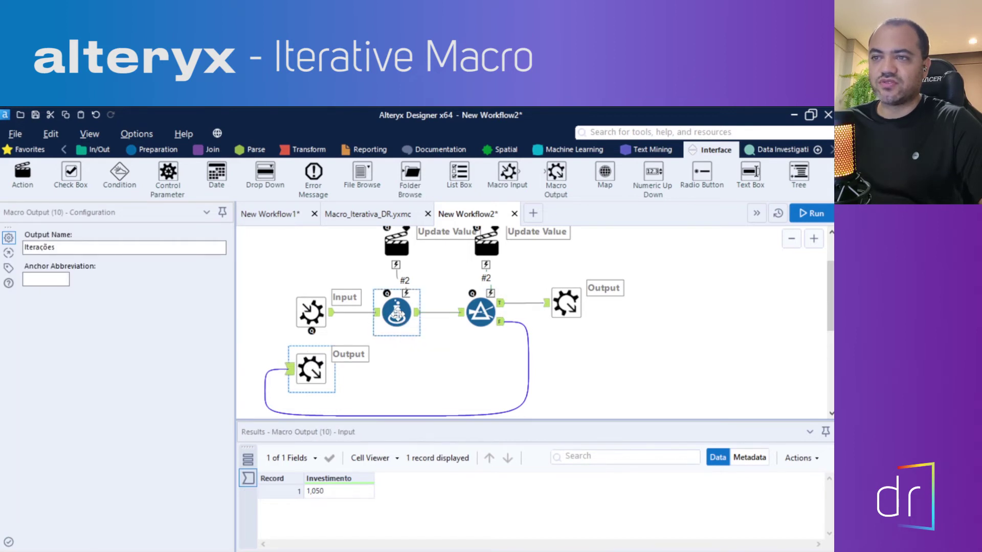
left_click(480, 313)
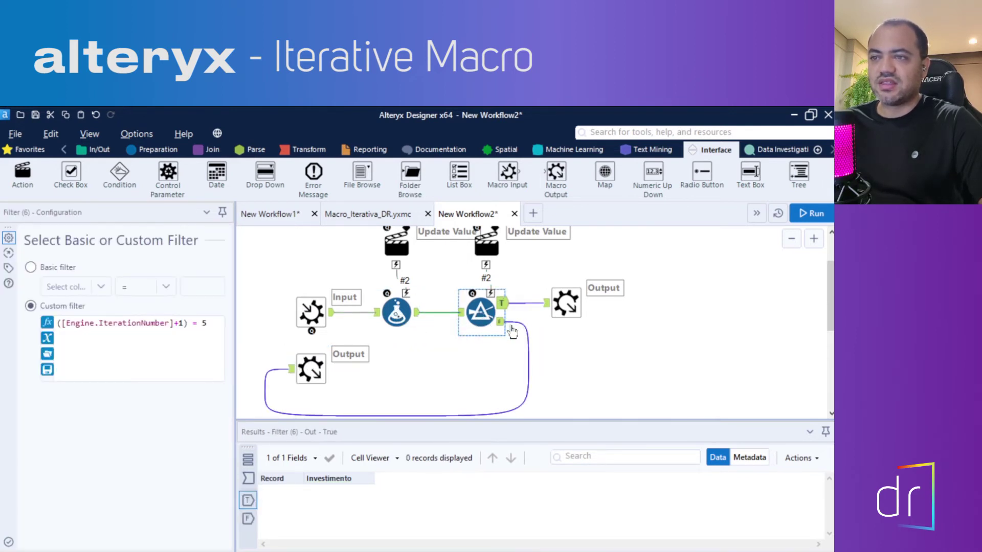
left_click(313, 369)
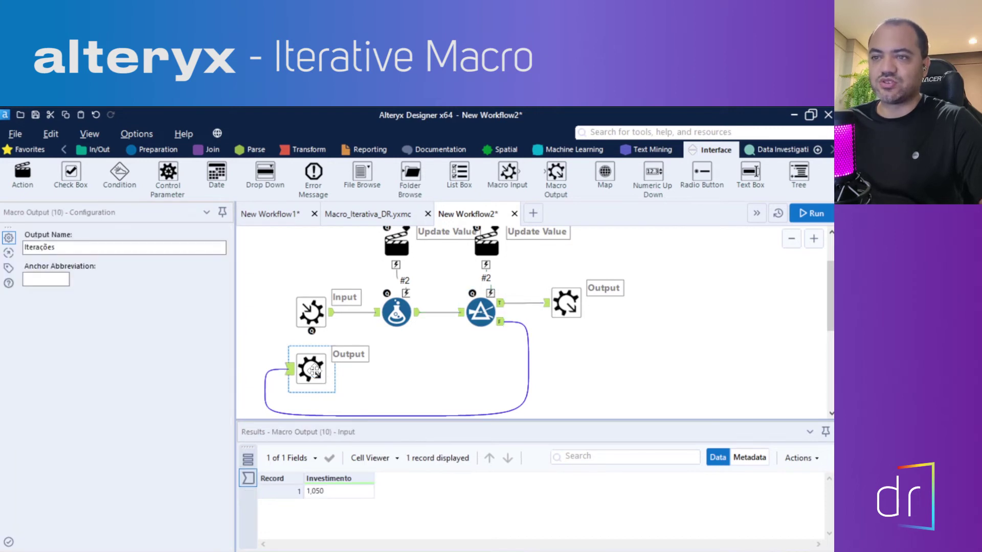
left_click(396, 313)
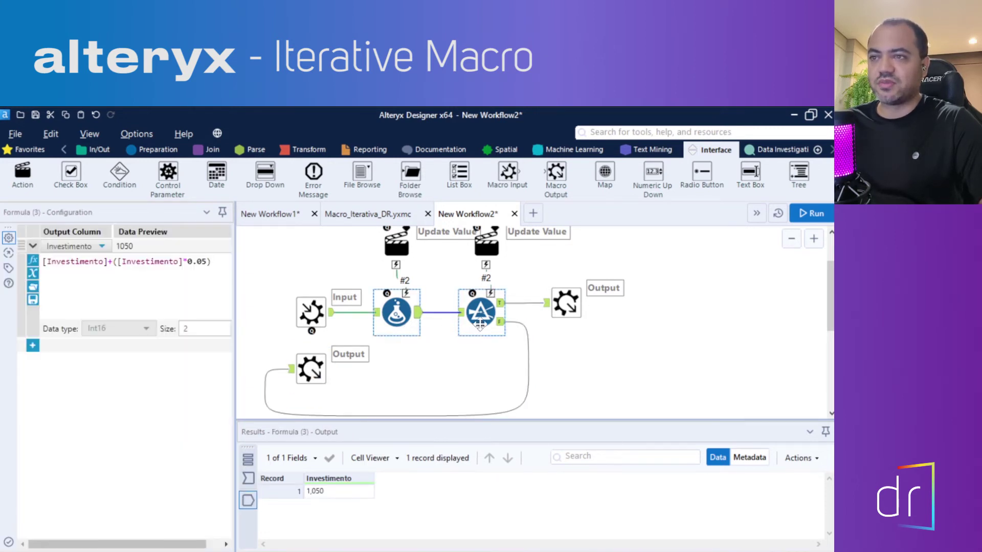
left_click(480, 321)
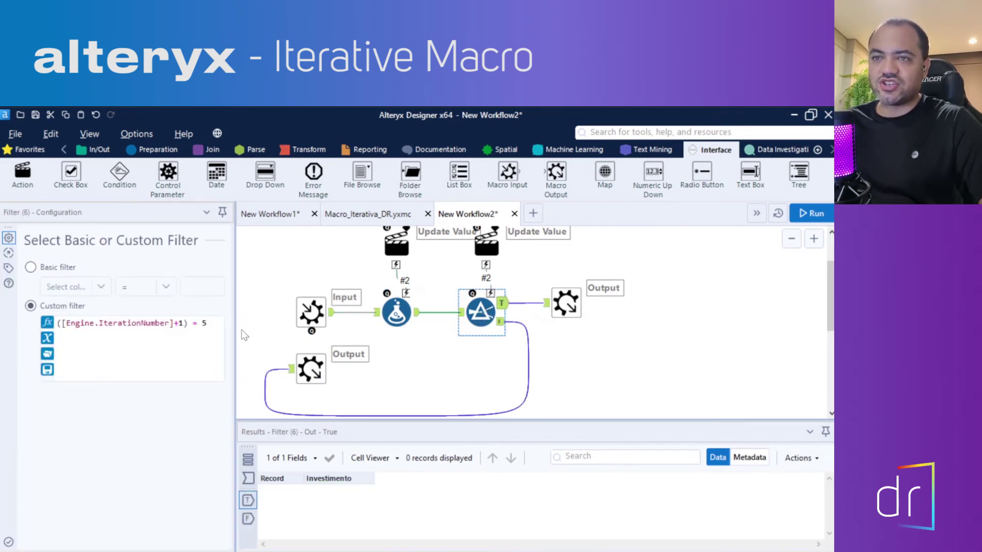
double_click(204, 324)
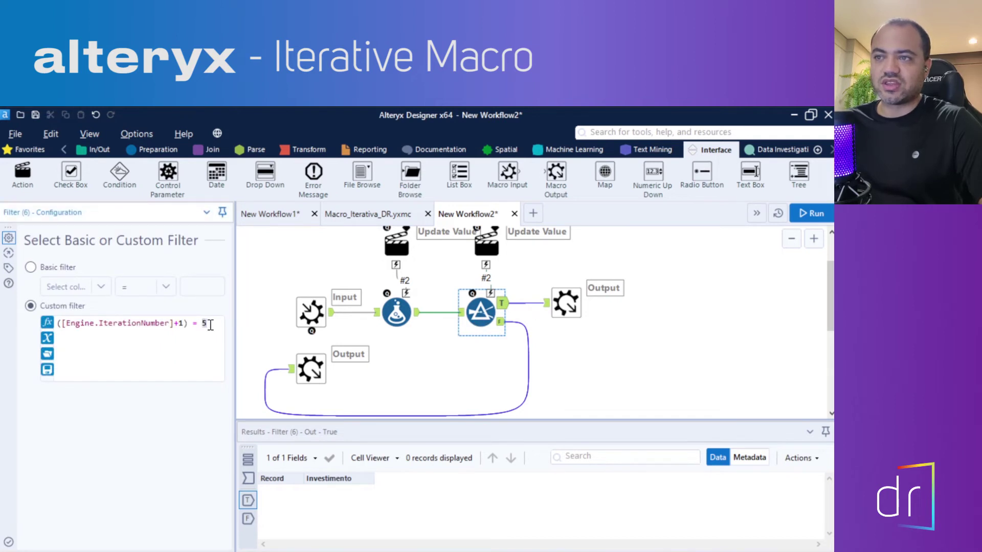
left_click(574, 300)
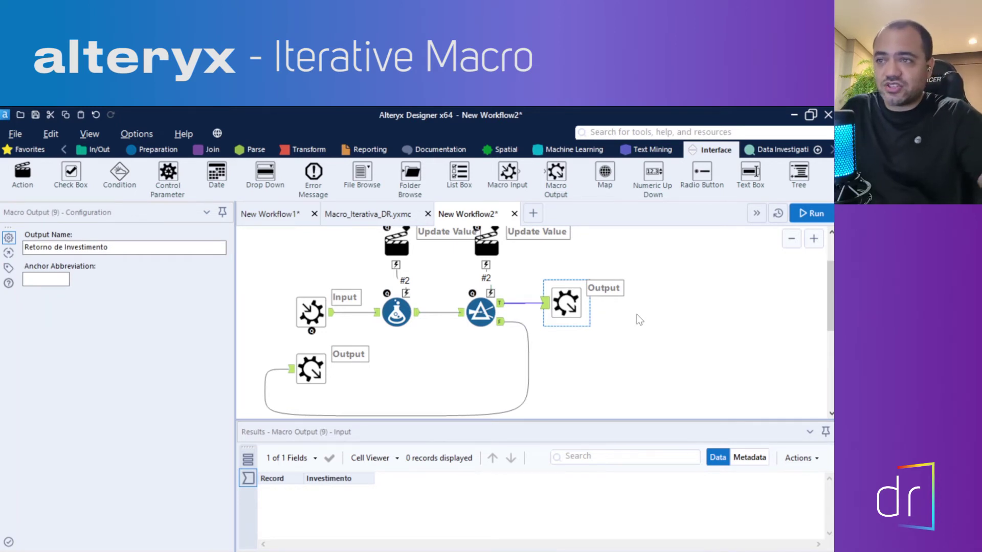
Step: Run the workflow and check the records reaching the Iterações and Retorno de Investimento Macro Outputs
left_click(811, 213)
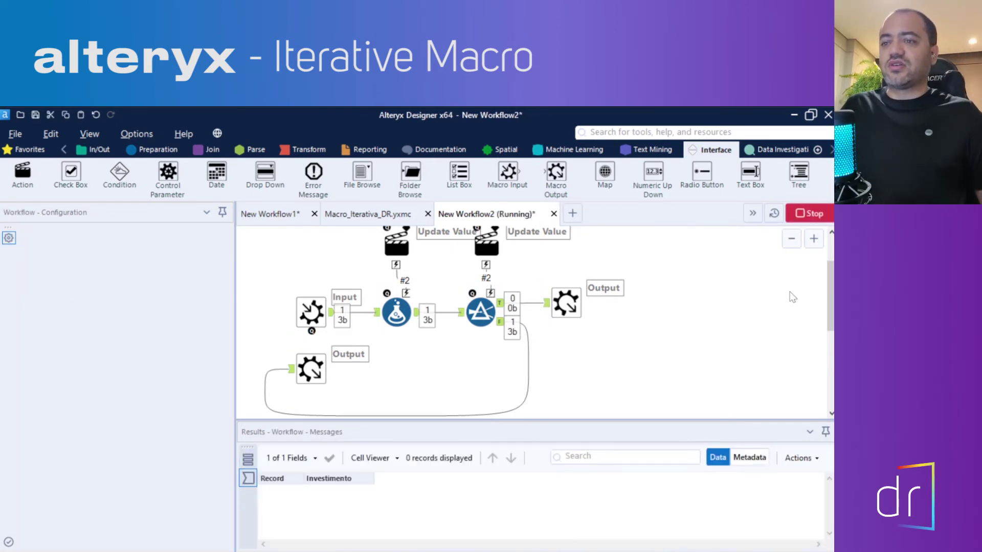
left_click(310, 372)
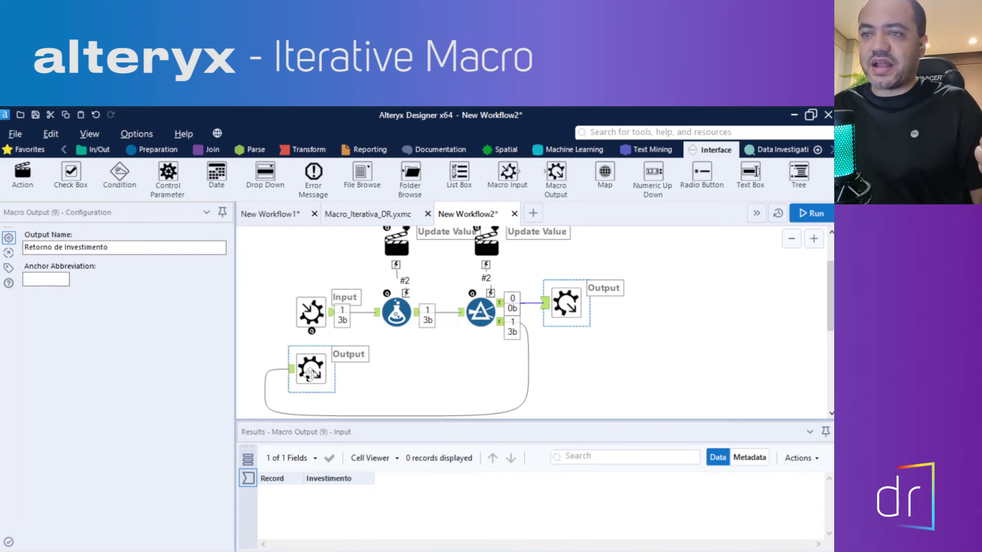
left_click(566, 302)
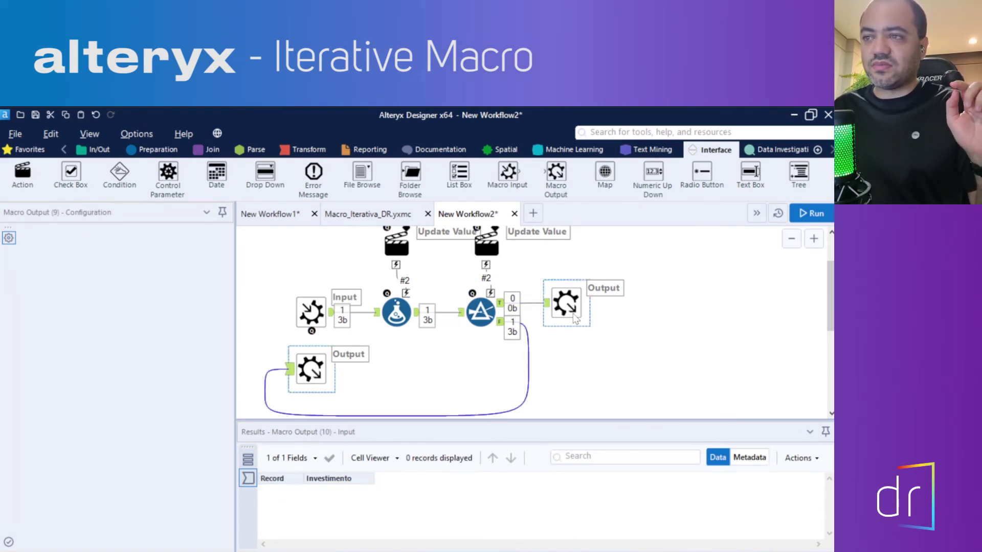
left_click(317, 373)
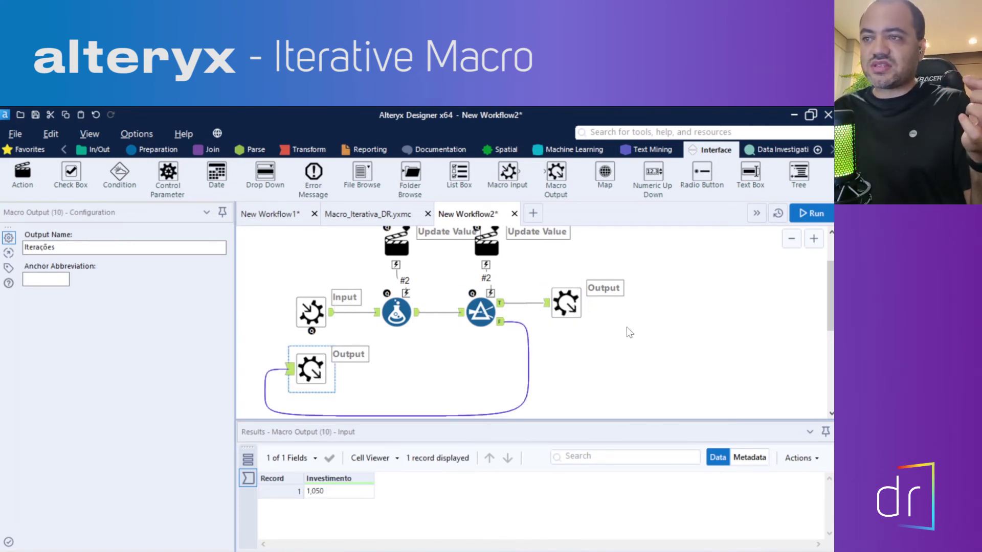
left_click(578, 312)
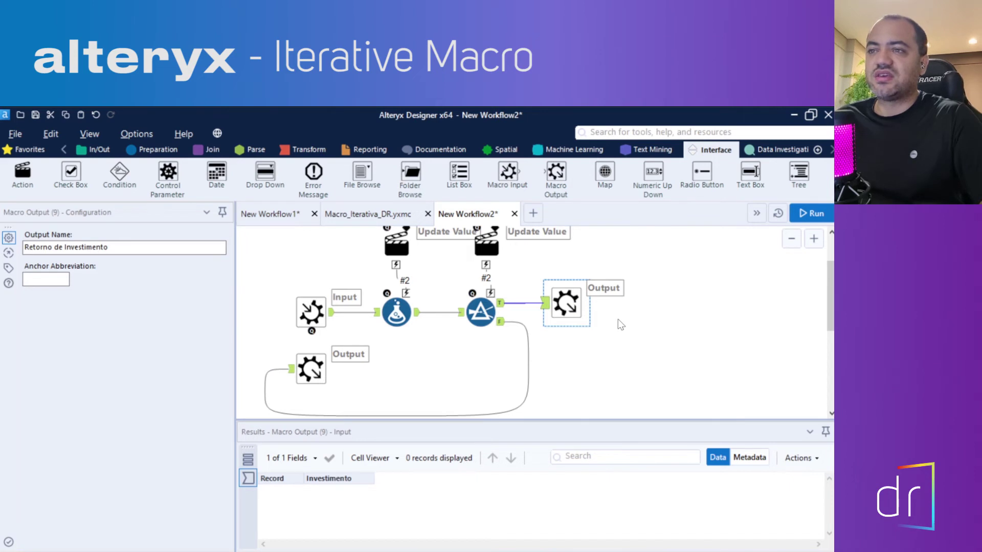
Step: Open the Interface Designer and review the layout of the macro's interface questions
scroll(618, 319, "up", 2)
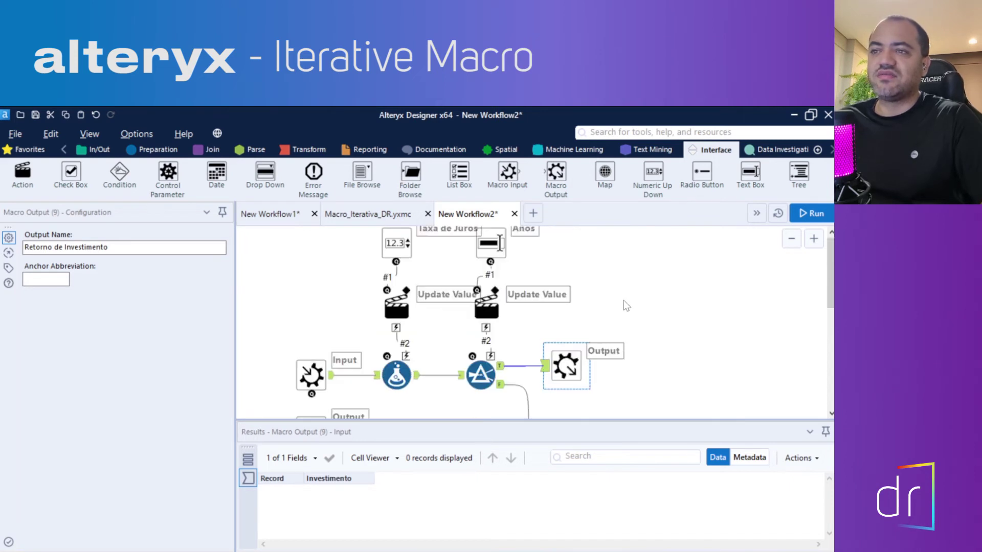
left_click(97, 138)
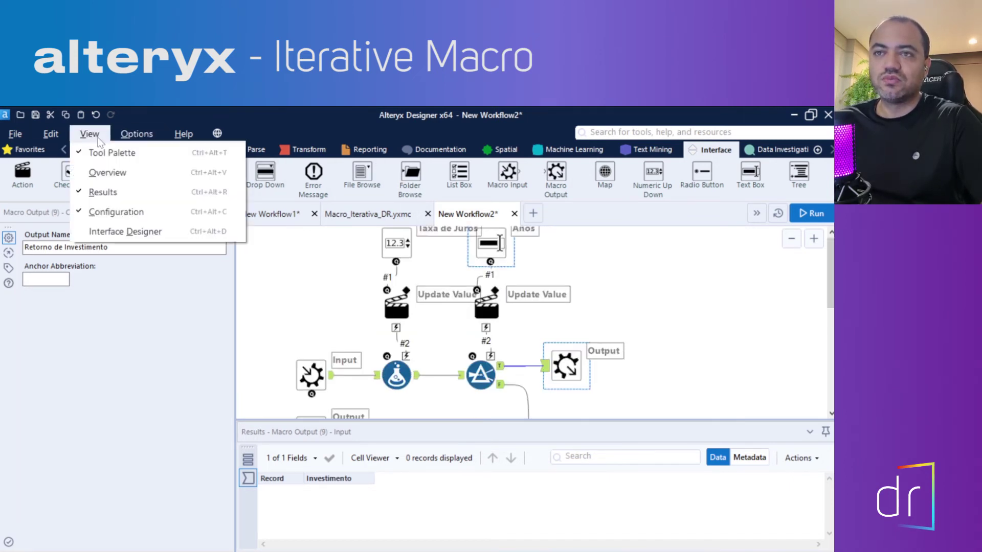
left_click(119, 233)
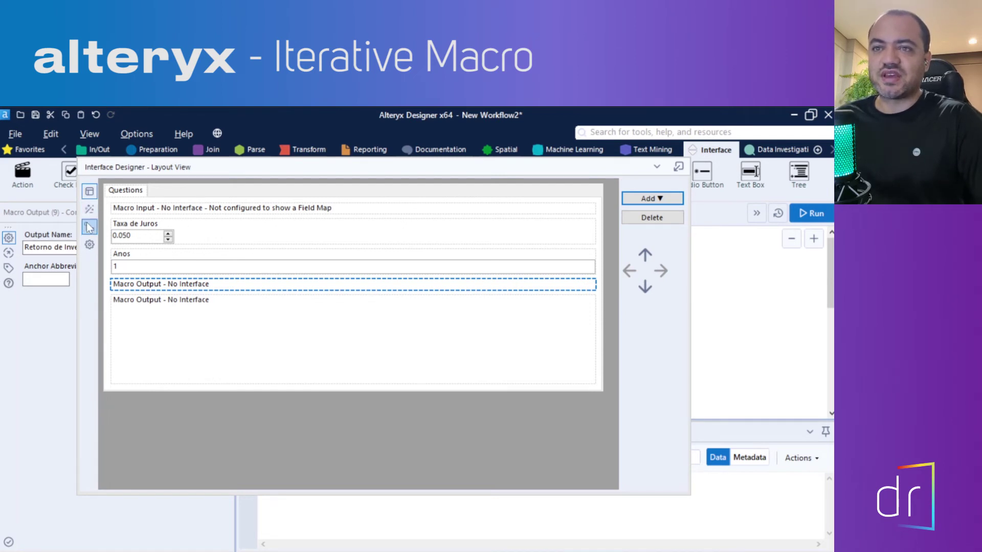
left_click(90, 245)
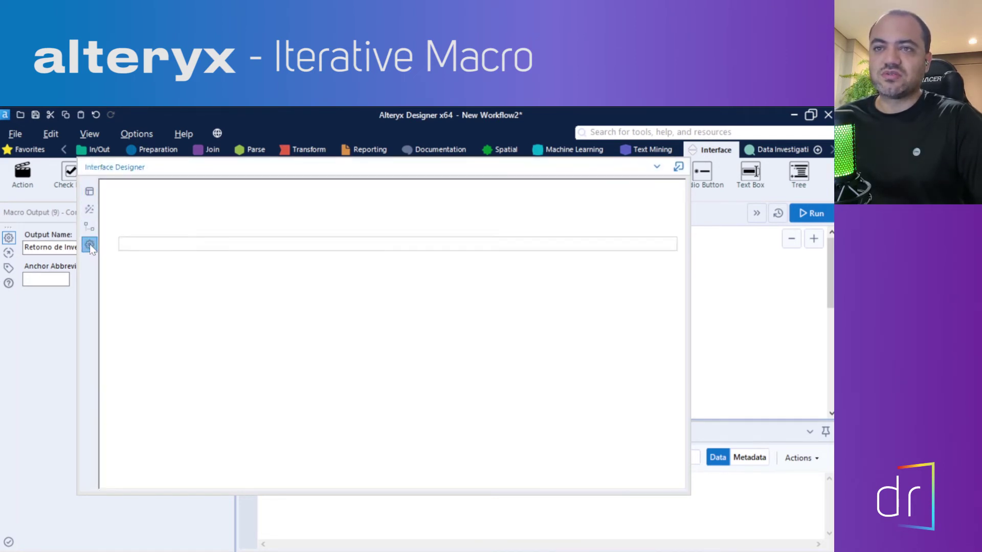
left_click(90, 191)
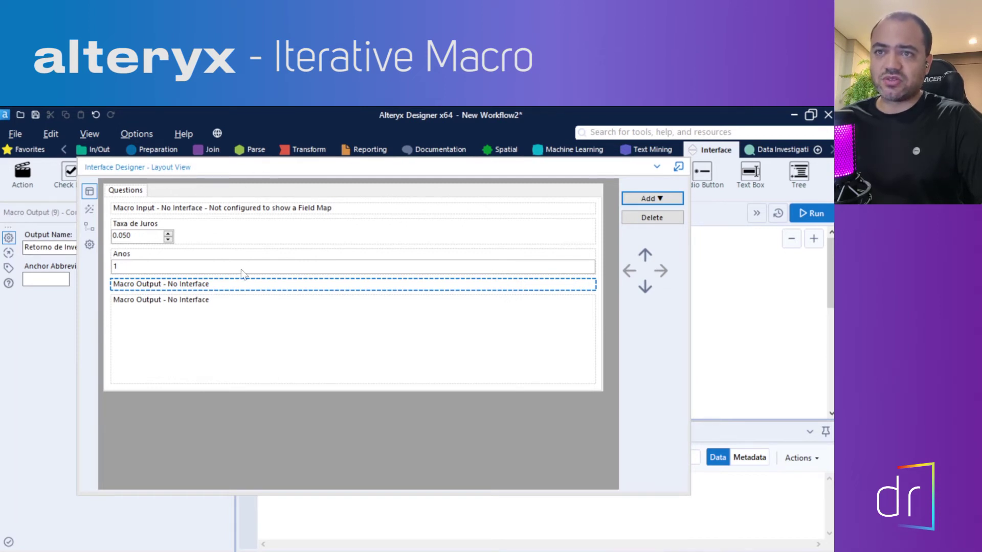
Step: Try the macro's questions in the Interface Designer's Test View, entering 5 for Anos
left_click(92, 208)
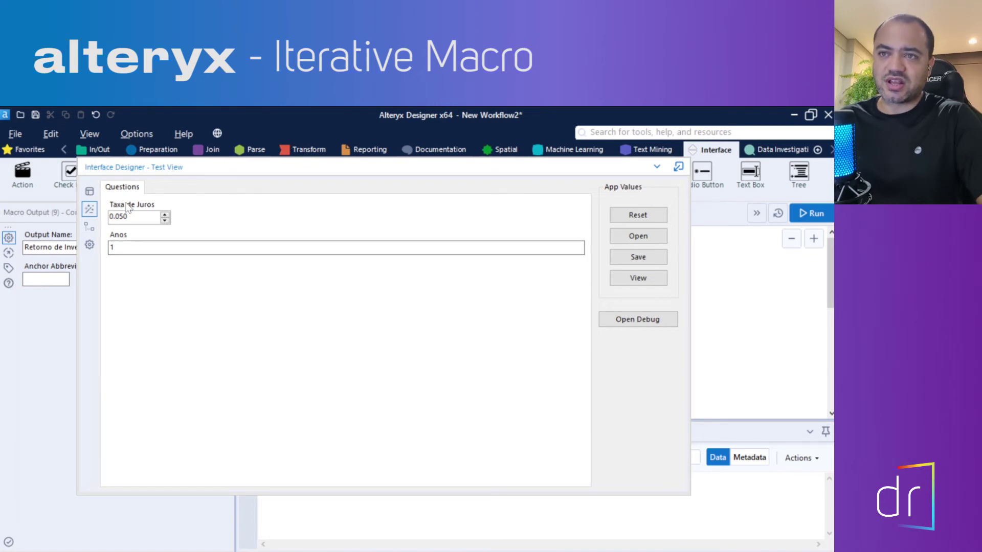
left_click(164, 221)
left_click_drag(121, 217, 134, 217)
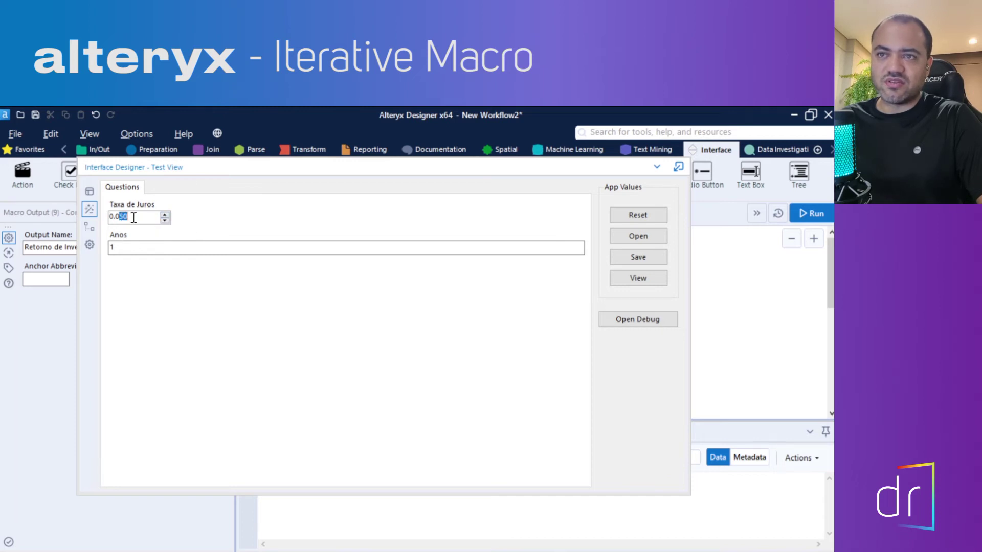
left_click(138, 249)
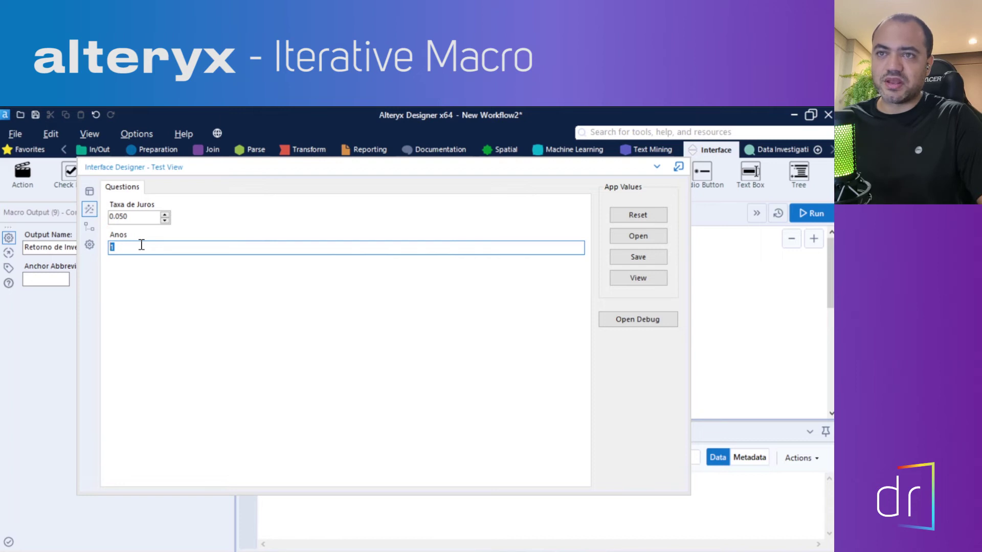
type("5")
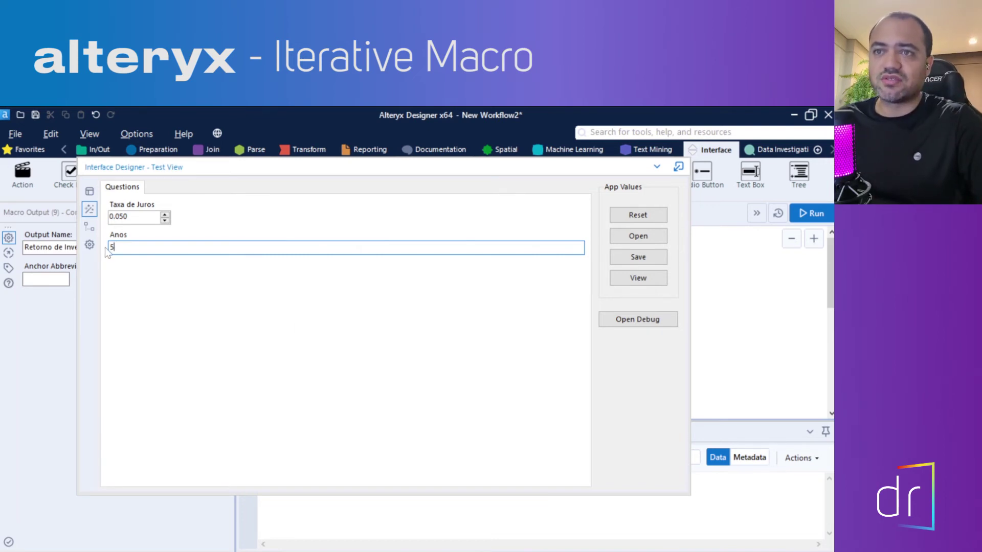
Step: Examine the macro's inputs, questions and outputs one by one in the Interface Designer's Tree View
left_click(90, 228)
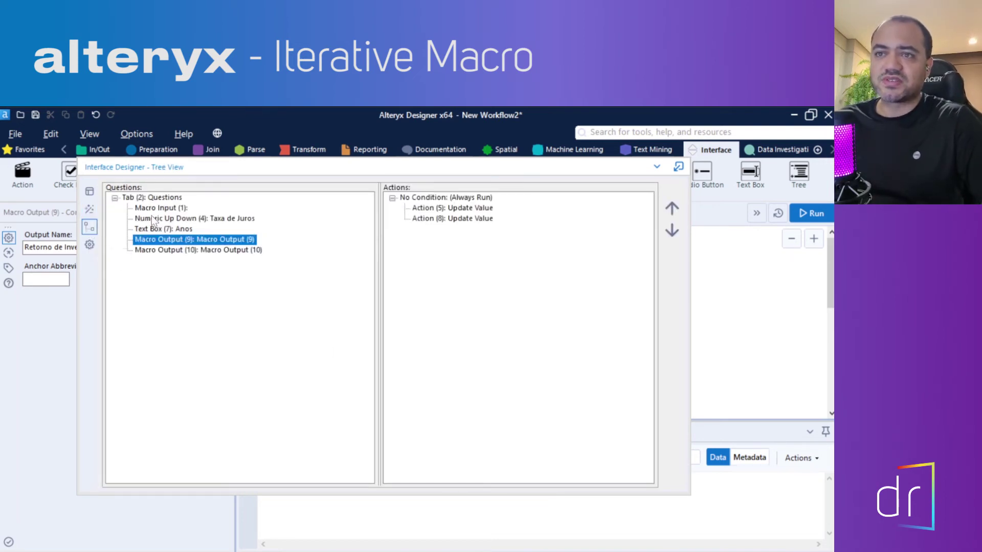
left_click(153, 208)
left_click(149, 218)
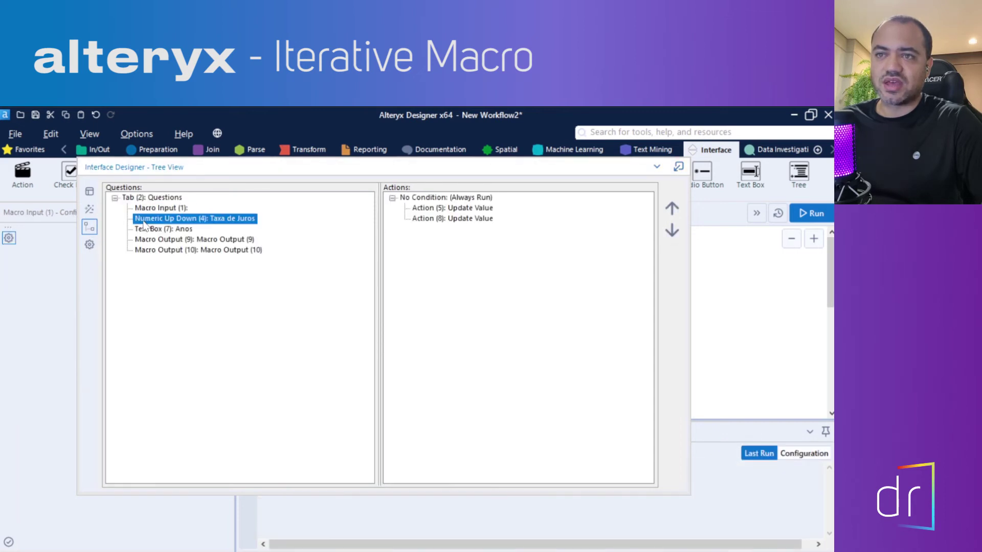
left_click(147, 229)
left_click(153, 240)
left_click(155, 251)
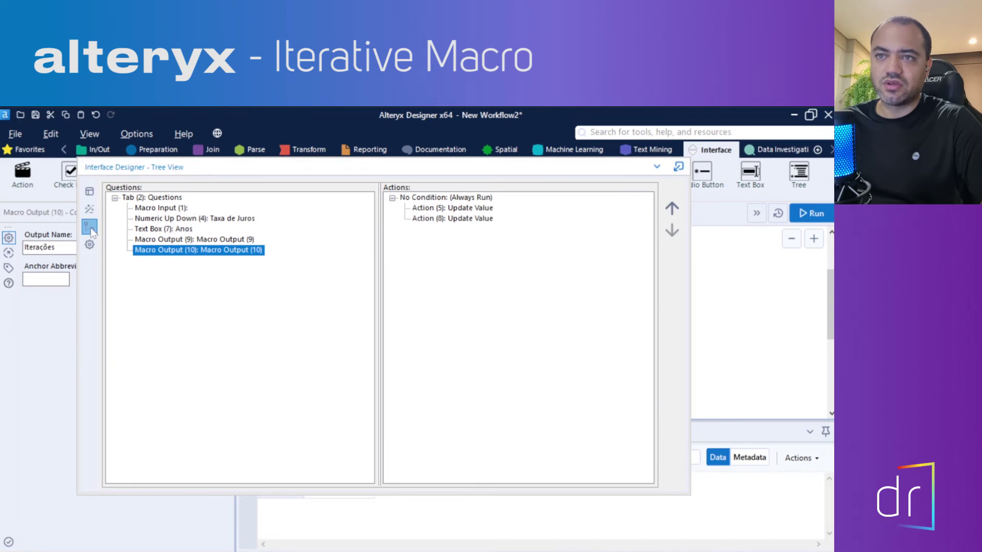
Step: Check the custom icon option in the macro's properties, and choose the blue circle as its standard icon
left_click(90, 192)
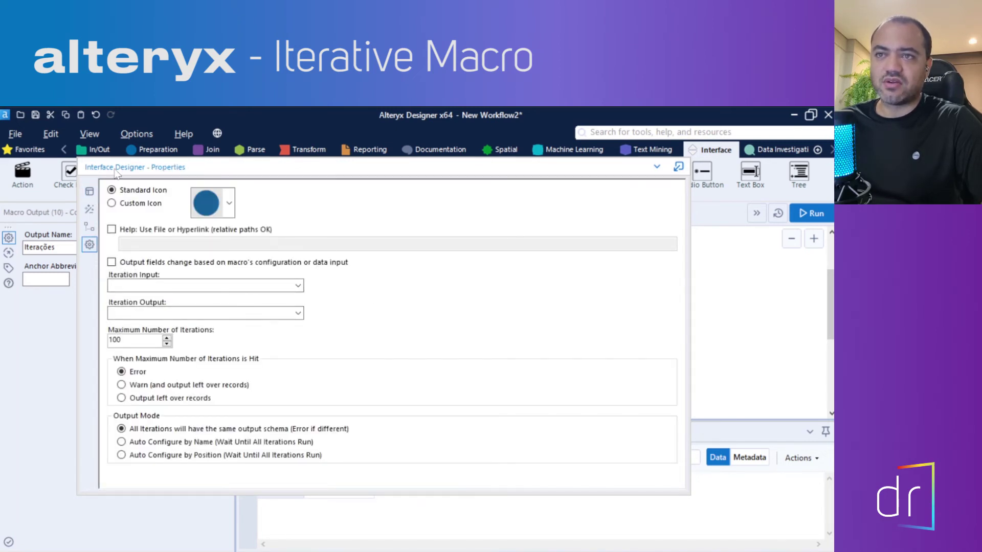
left_click(112, 203)
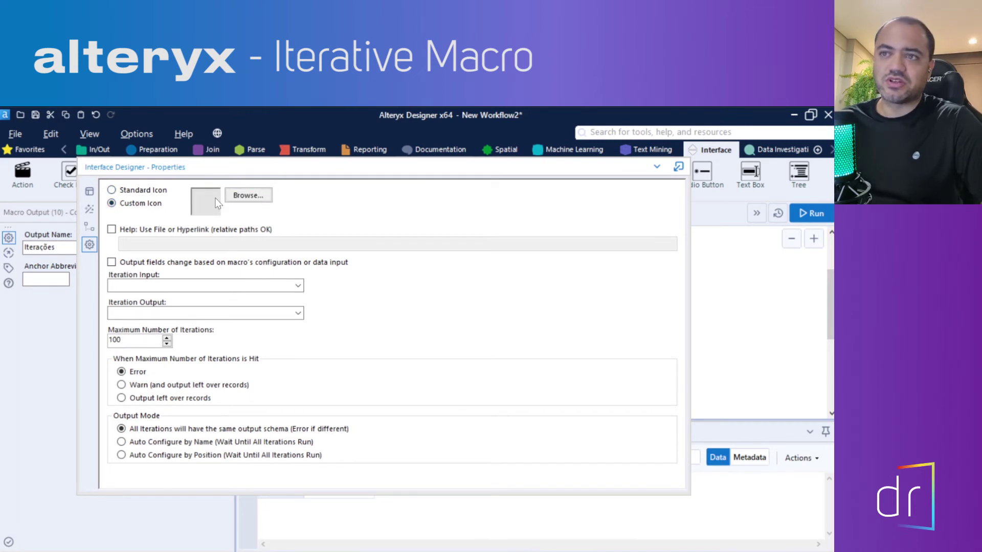
left_click(111, 190)
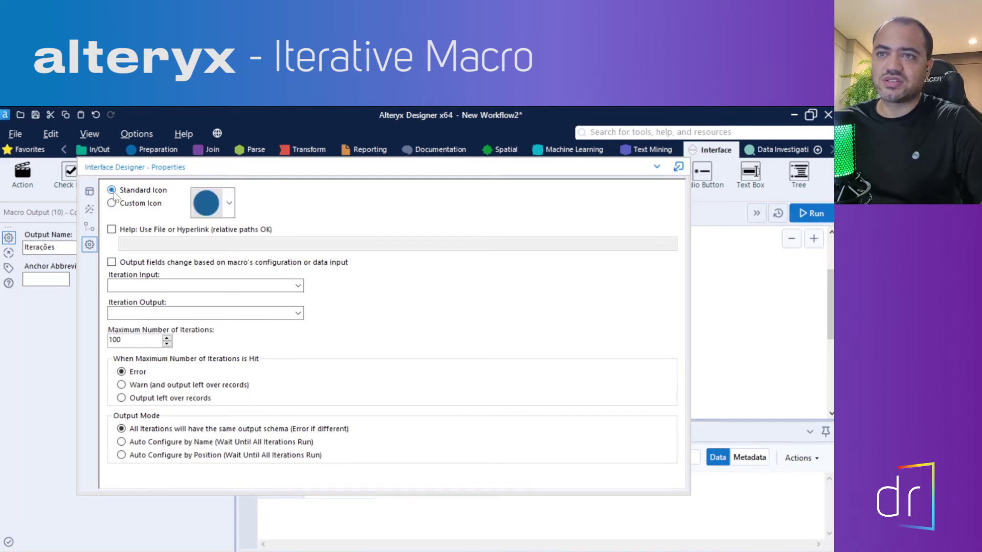
left_click(228, 196)
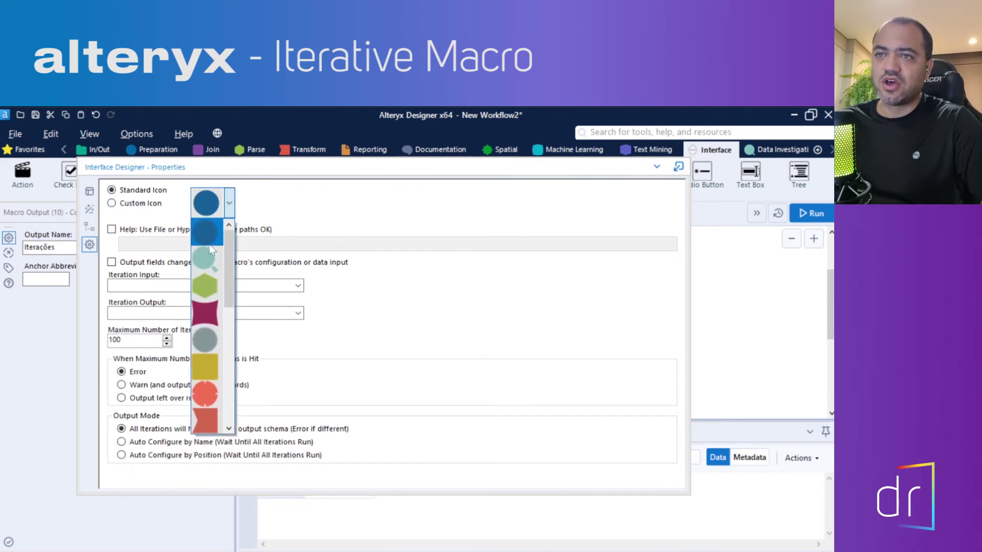
left_click(210, 229)
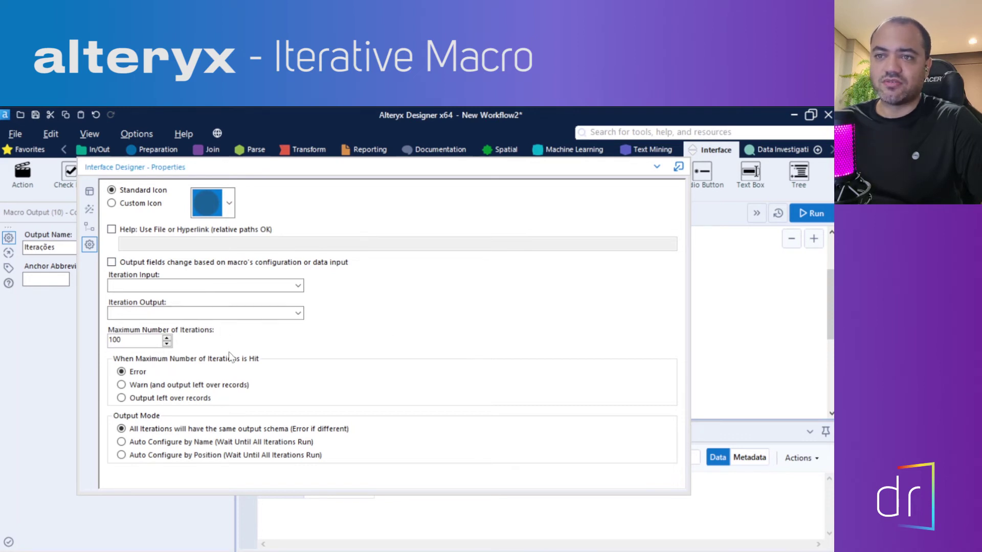
Step: Set the macro's Iteration Input to Investimento and its Iteration Output to Iterações
left_click(129, 285)
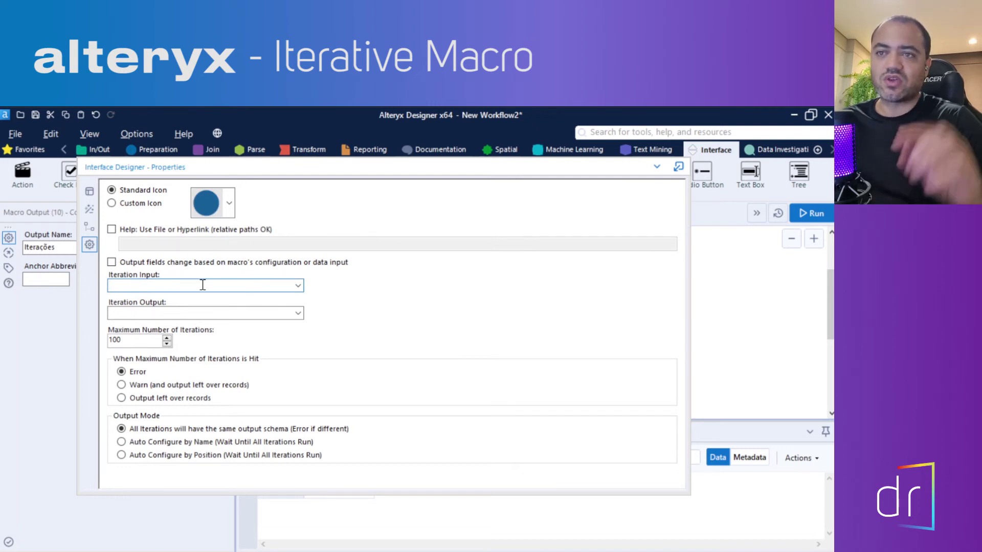
left_click(297, 286)
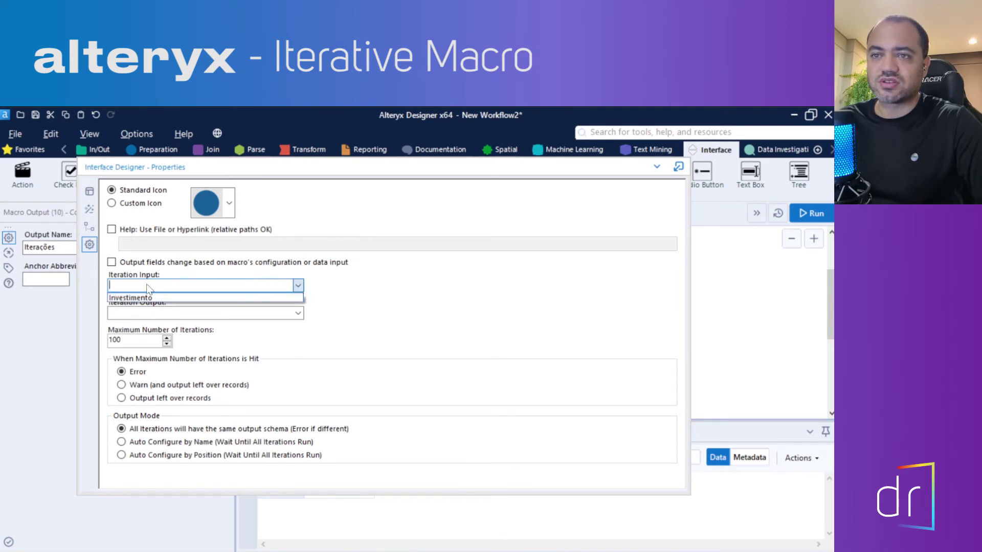
left_click(120, 298)
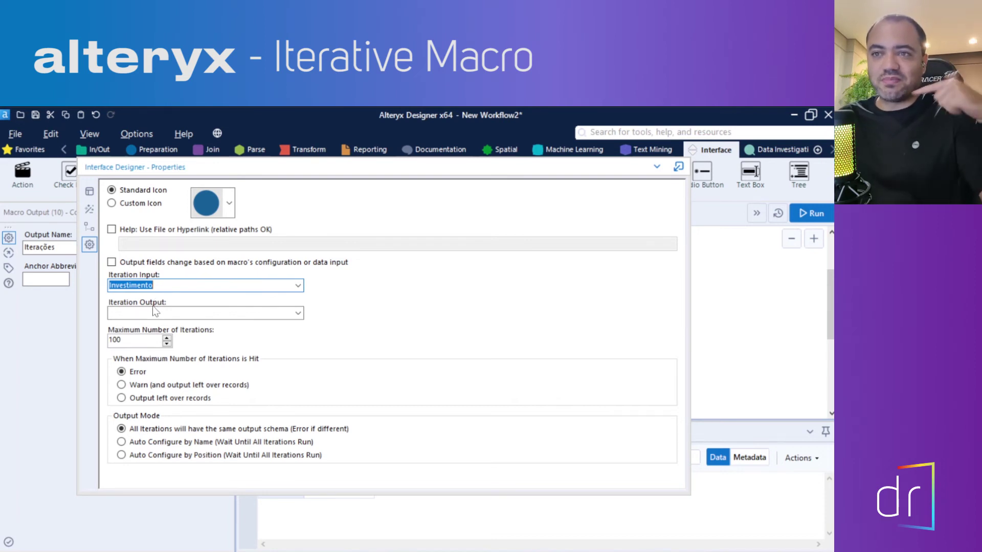
left_click(297, 314)
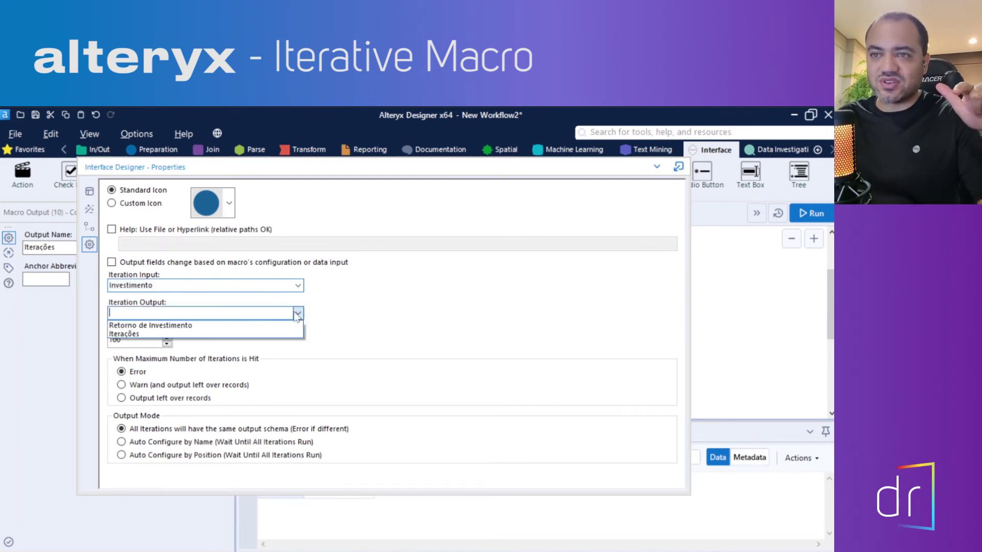
left_click(126, 336)
left_click(150, 315)
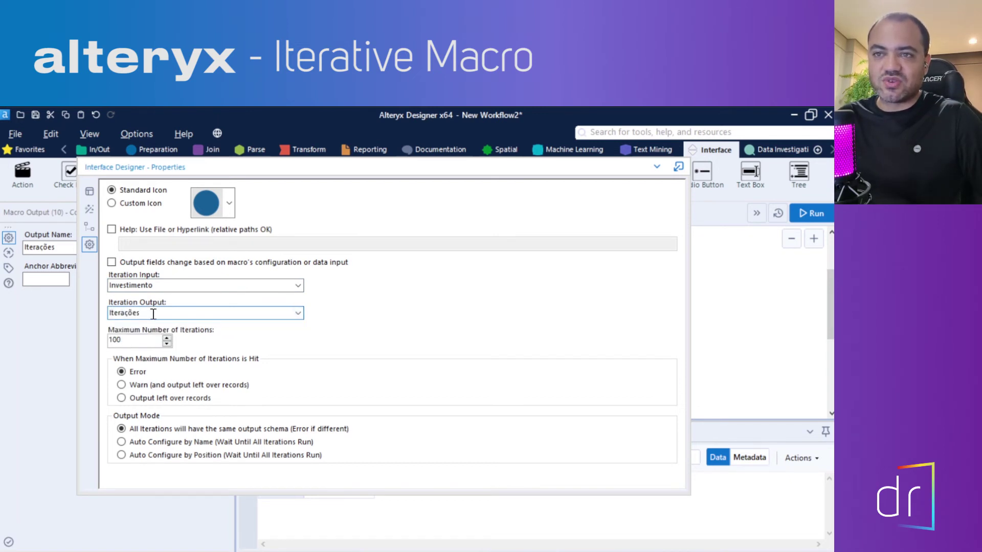
Step: Reselect Iterações as the Iteration Output, check the maximum number of iterations, and hide the Interface Designer
double_click(149, 315)
left_click(143, 315)
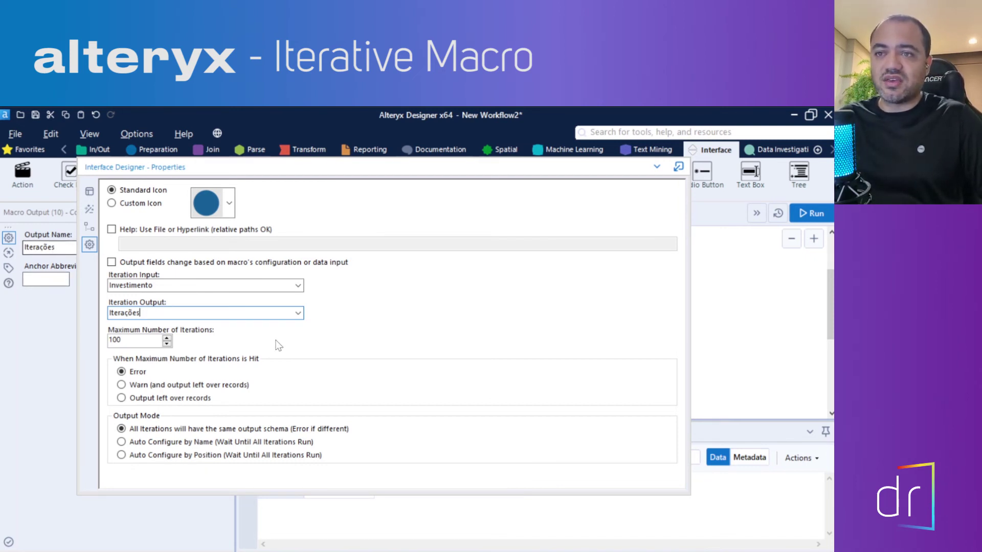
left_click(299, 313)
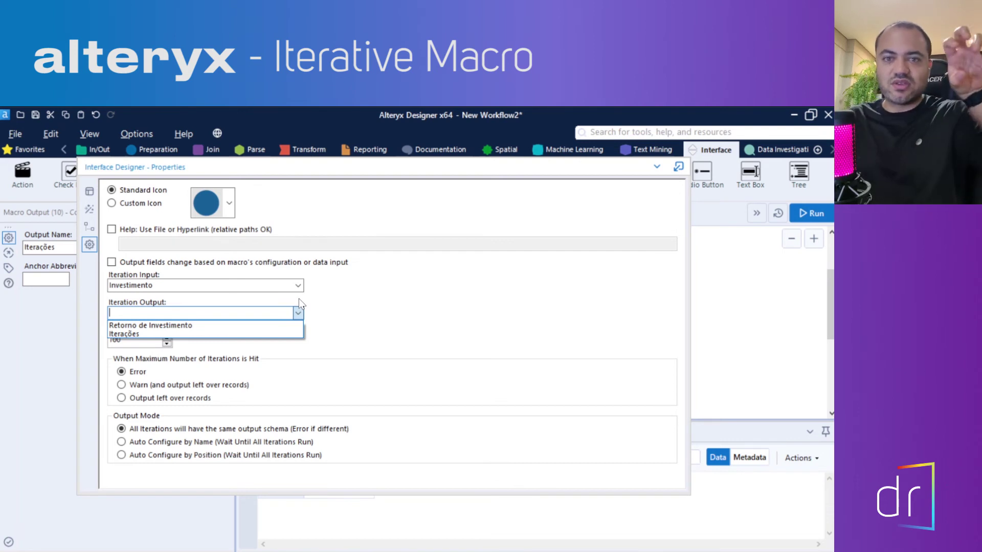
left_click(122, 334)
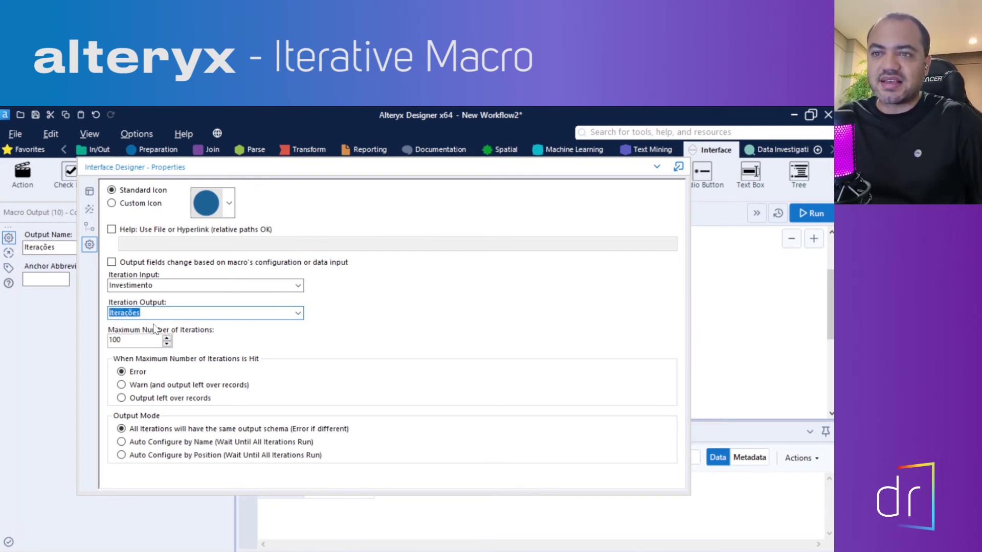
left_click(125, 341)
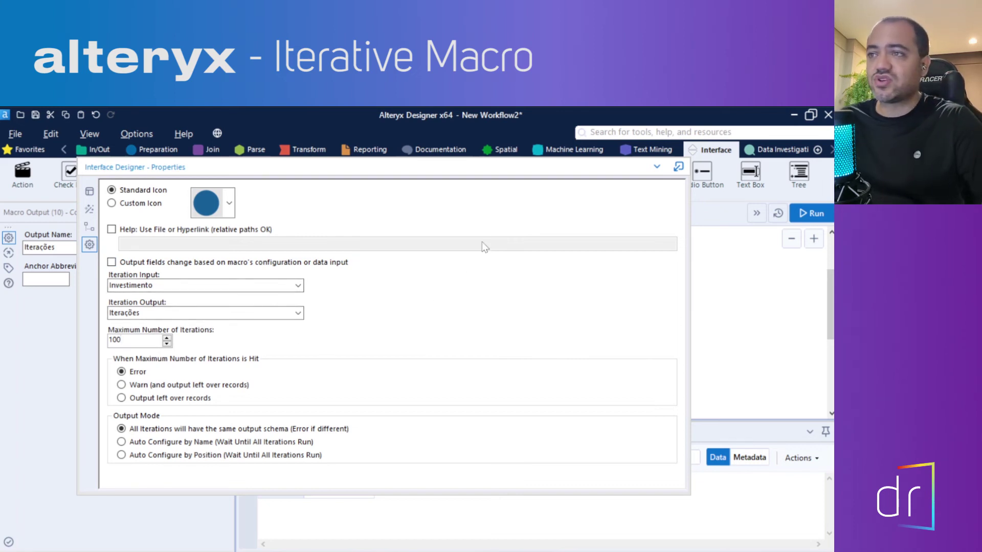
left_click(656, 168)
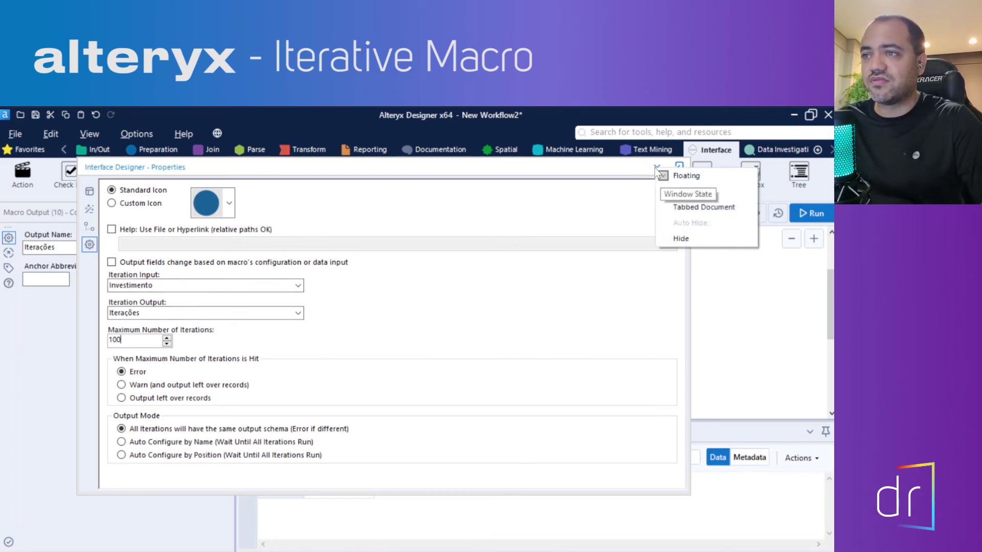
left_click(663, 235)
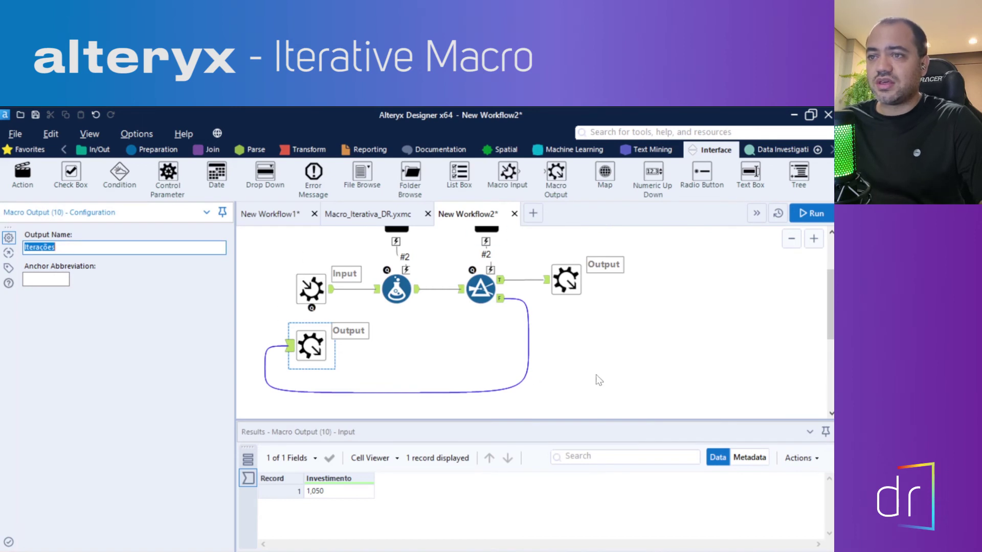
Step: Check the output names of the two Macro Output tools on the Filter's true and false branches
scroll(598, 373, "up", 1)
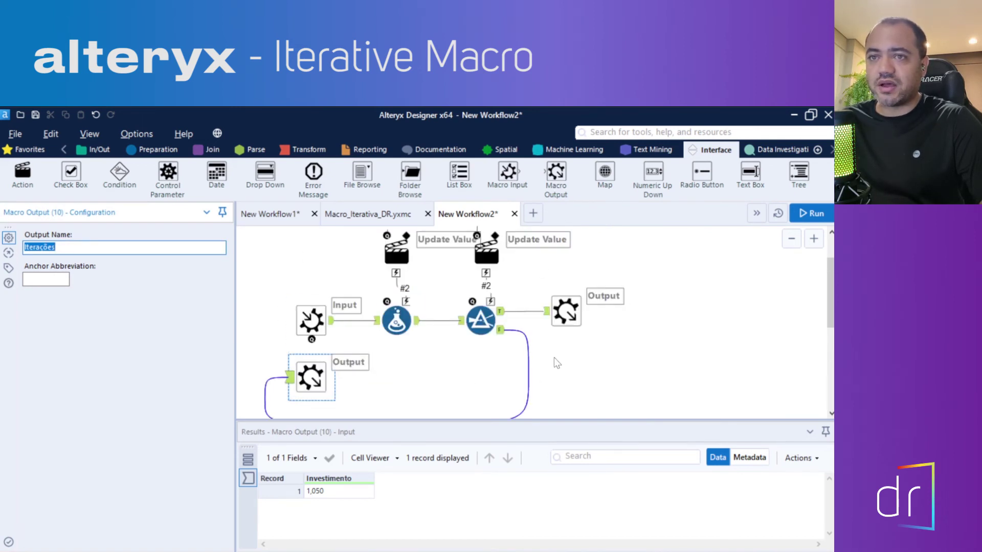
left_click(567, 316)
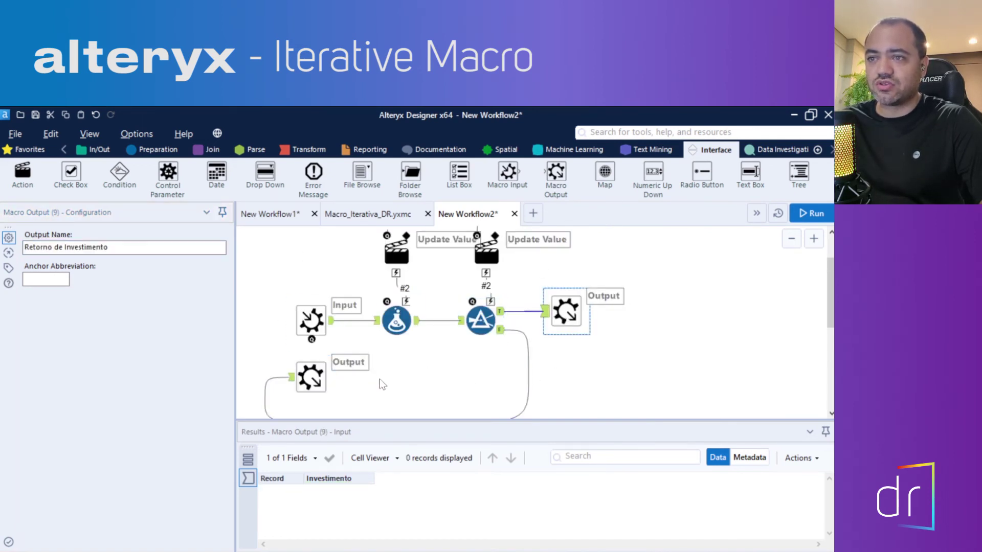
left_click(311, 378)
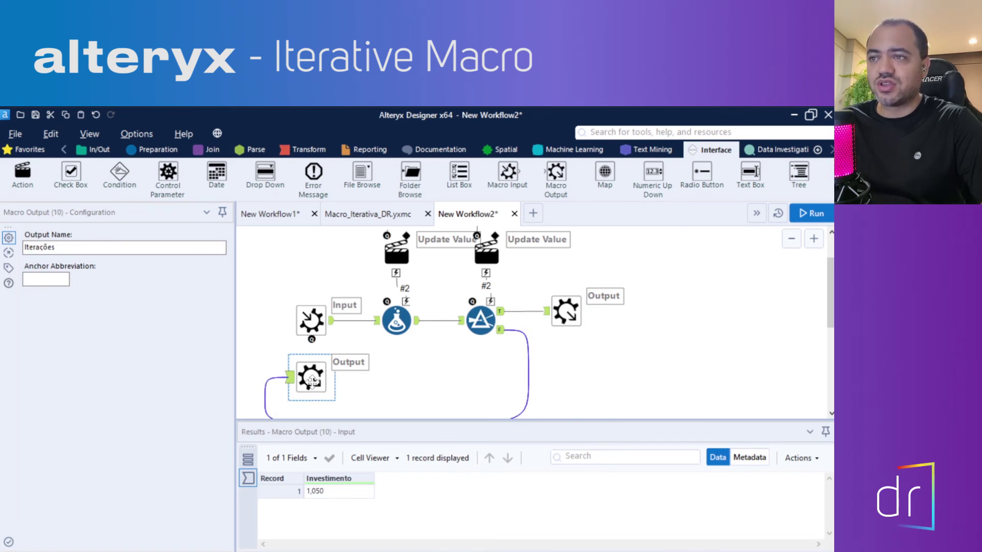
scroll(417, 379, "up", 1)
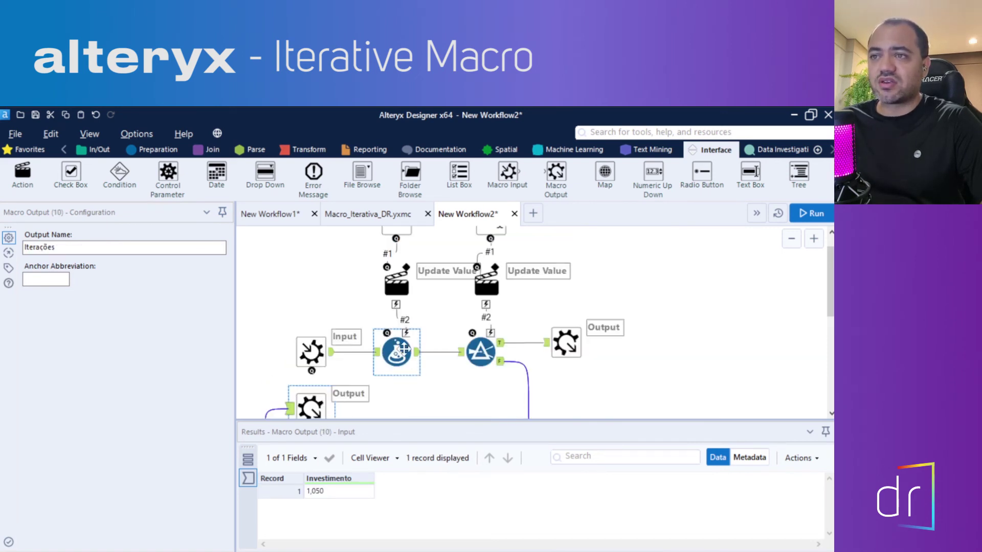
Step: Save the macro in Downloads as Macro_Iterativa_DR.yxmc, replacing the existing file, and close the old copy that is still open
left_click(15, 133)
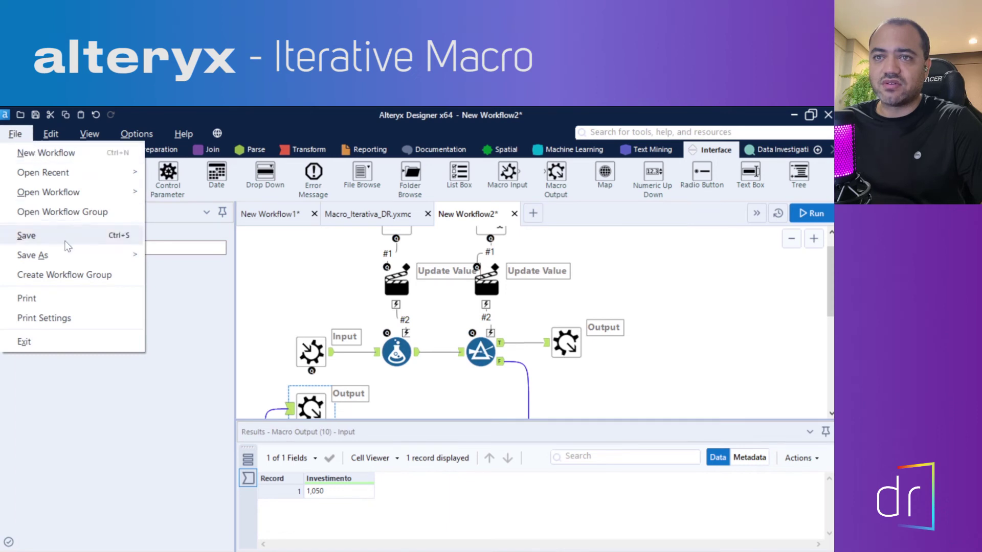
mouse_move(79, 261)
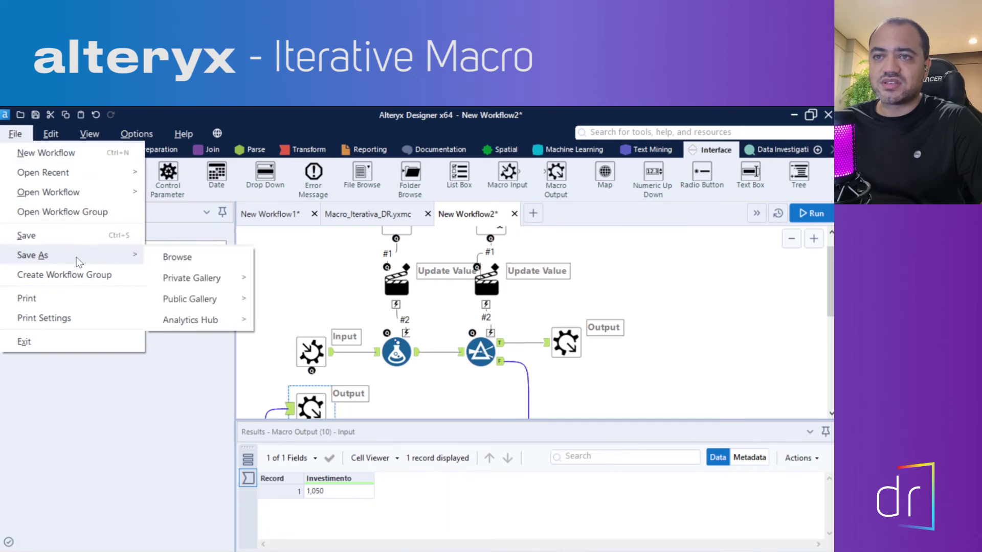
left_click(177, 257)
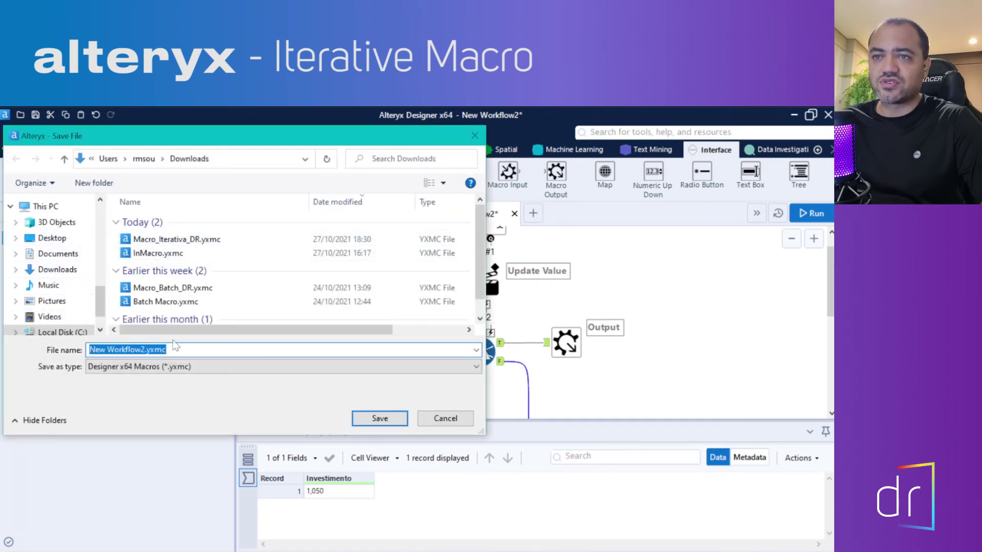
left_click(176, 239)
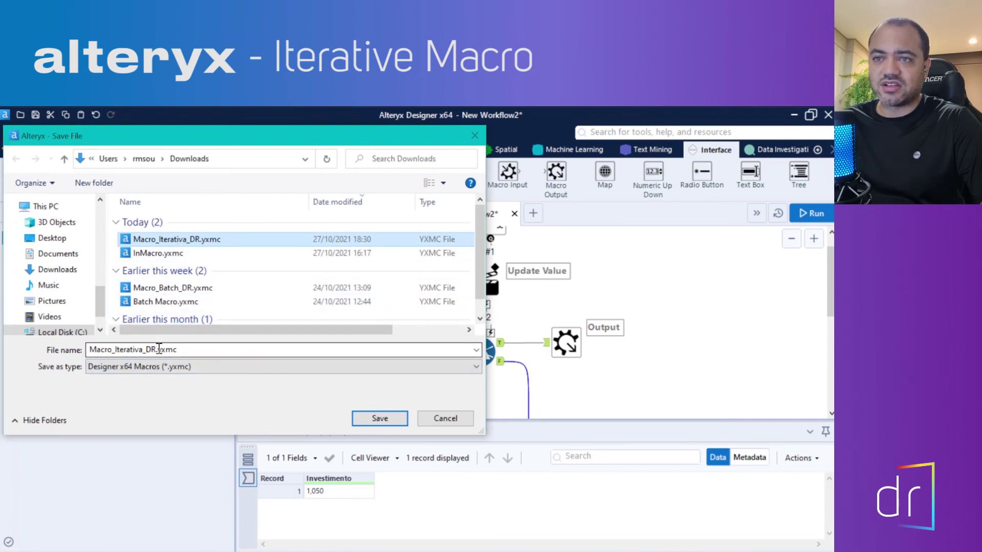
left_click(379, 418)
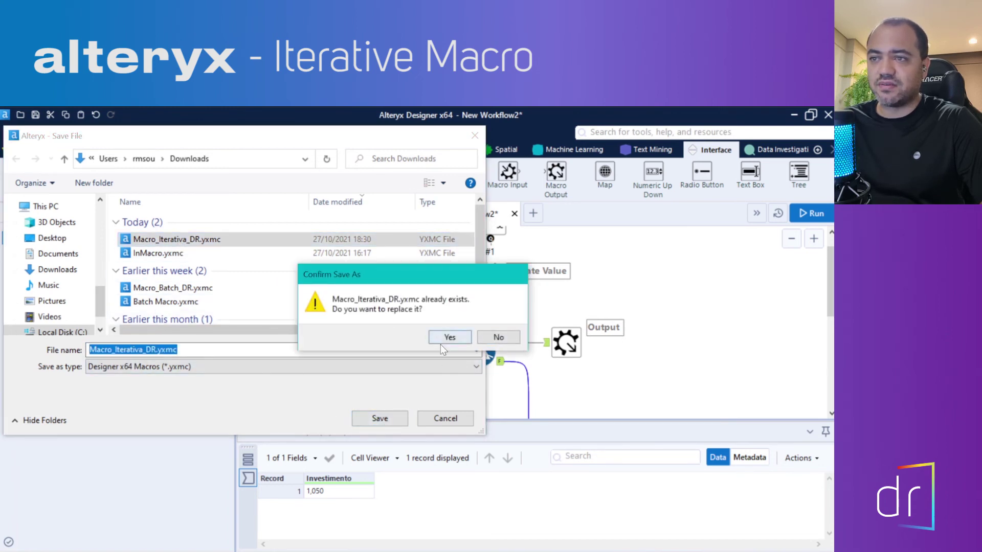
left_click(445, 339)
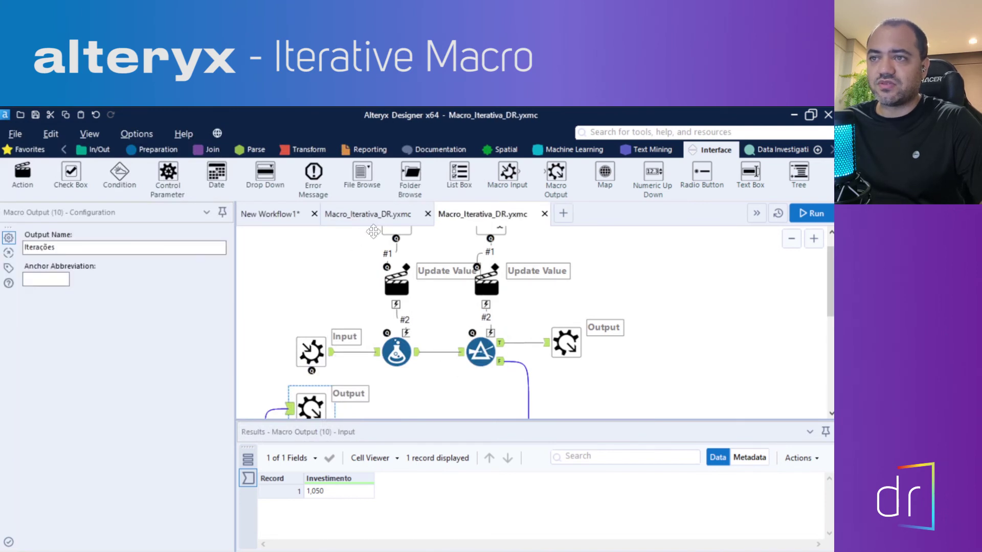
left_click(428, 215)
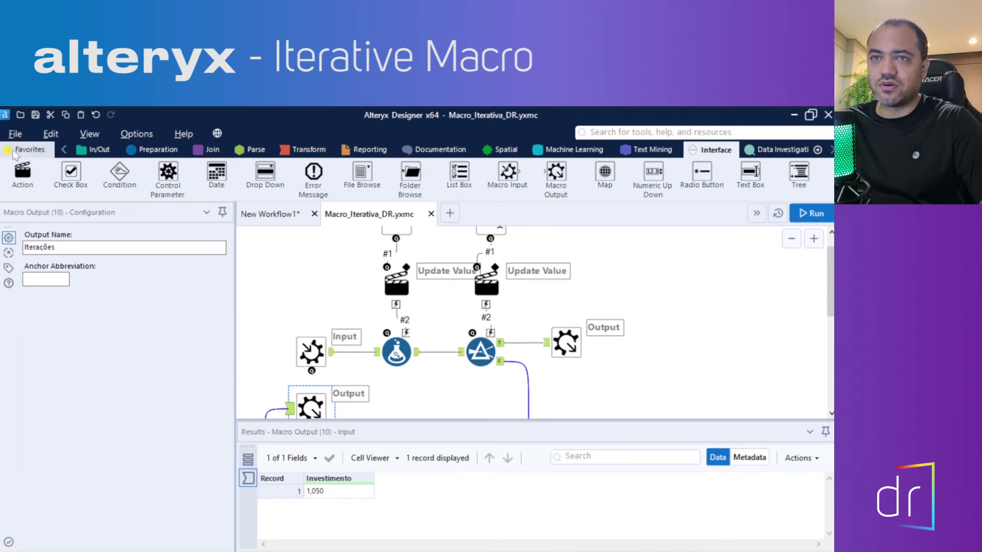
left_click(16, 134)
key("Escape")
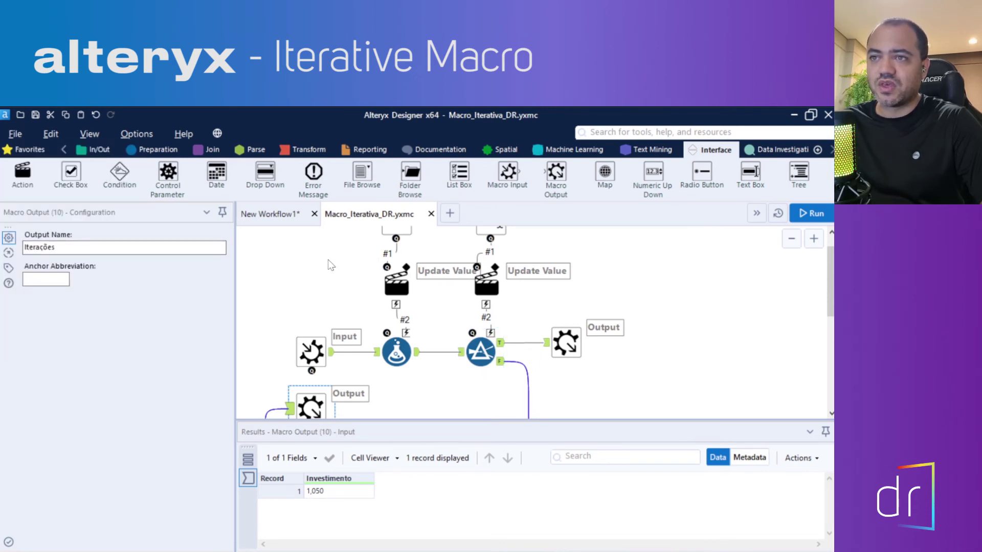
Step: Insert the Macro_Iterativa_DR macro into New Workflow1, connected to the Text Input and aligned with it
left_click(283, 214)
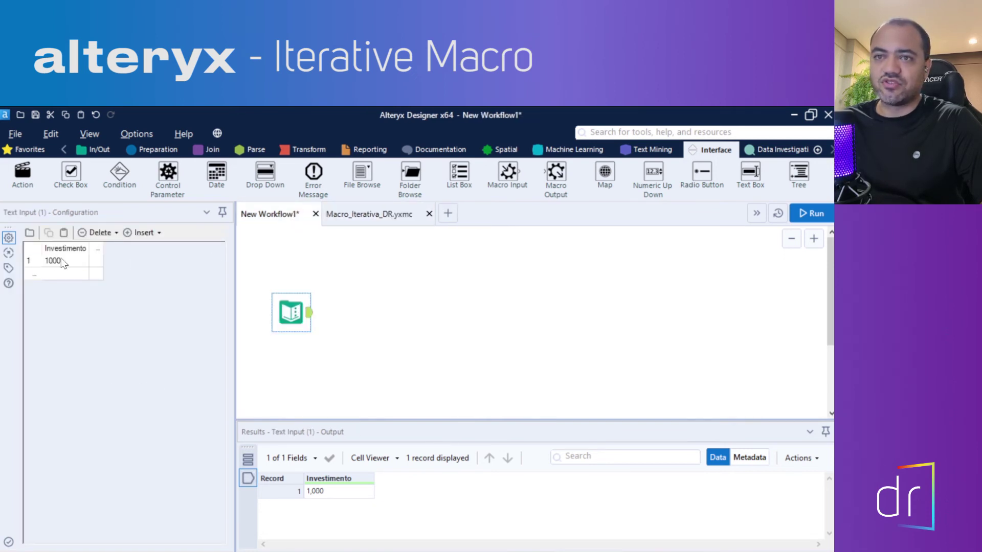
key("ctrl+r")
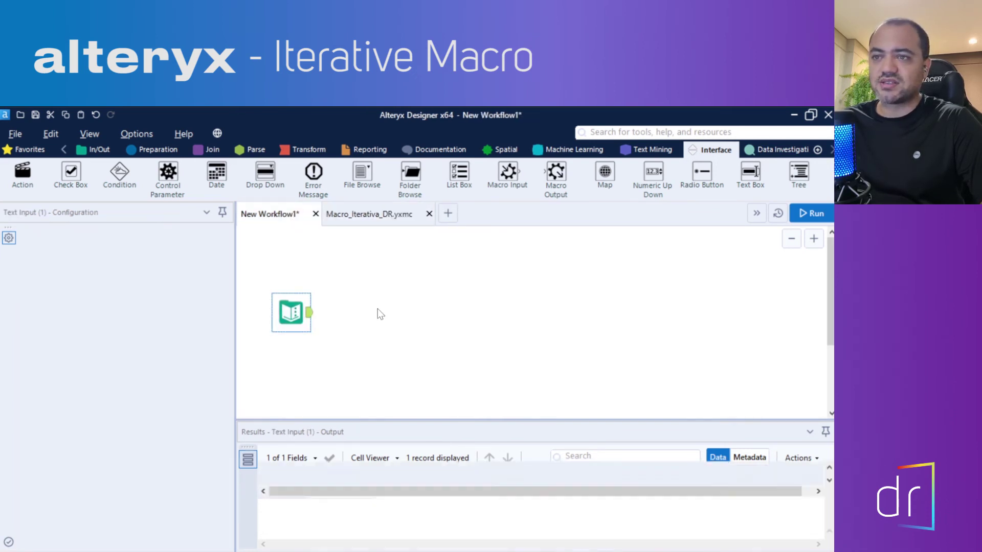
right_click(377, 309)
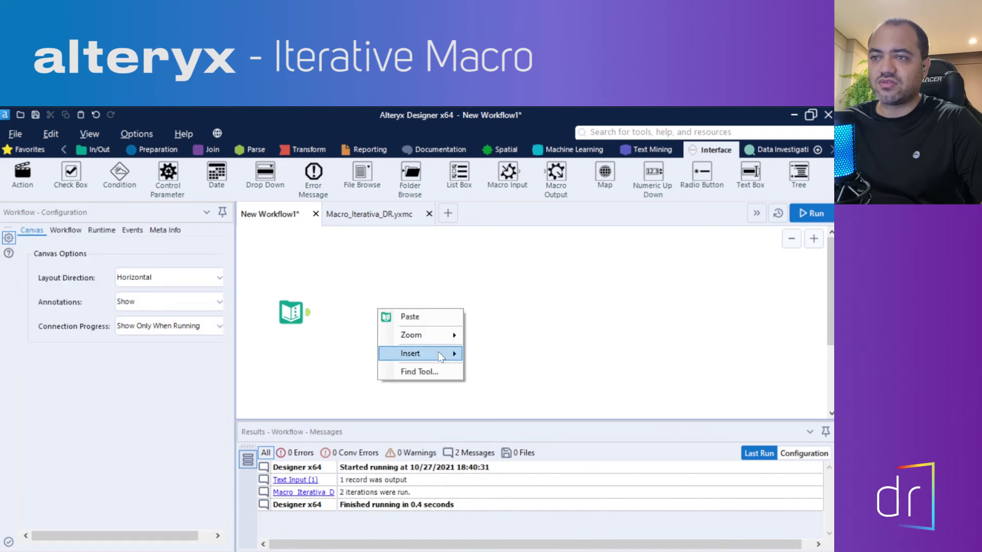
mouse_move(424, 353)
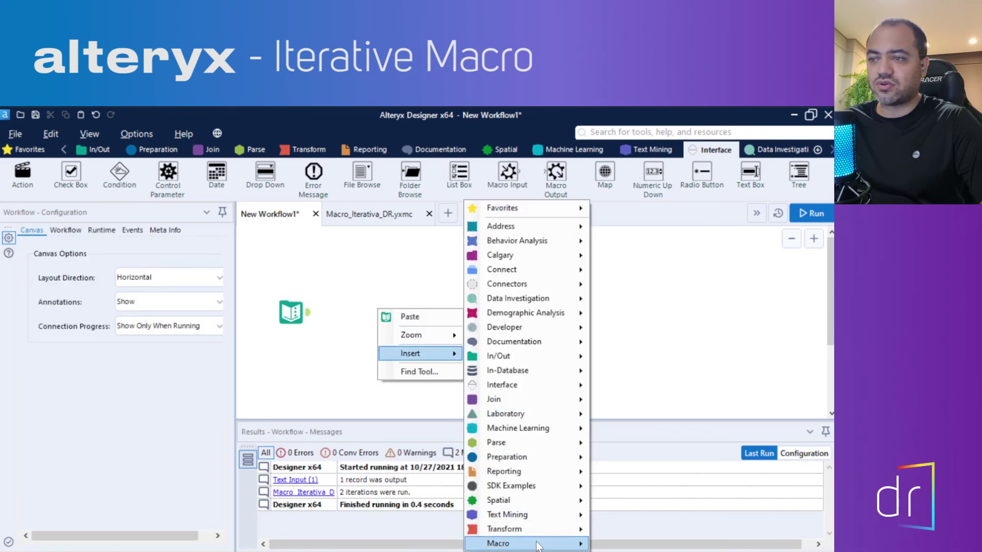
mouse_move(543, 545)
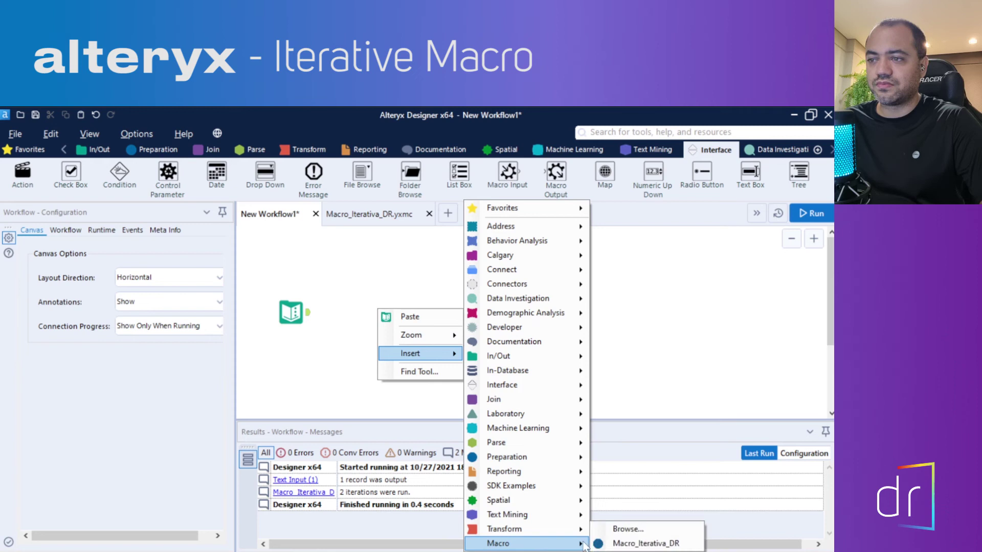
left_click(625, 545)
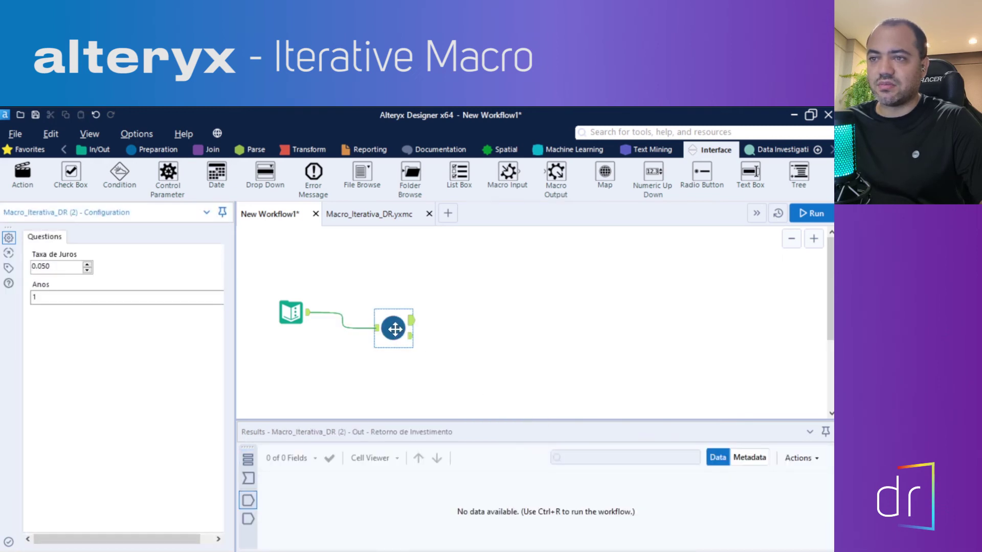
left_click_drag(394, 326, 378, 308)
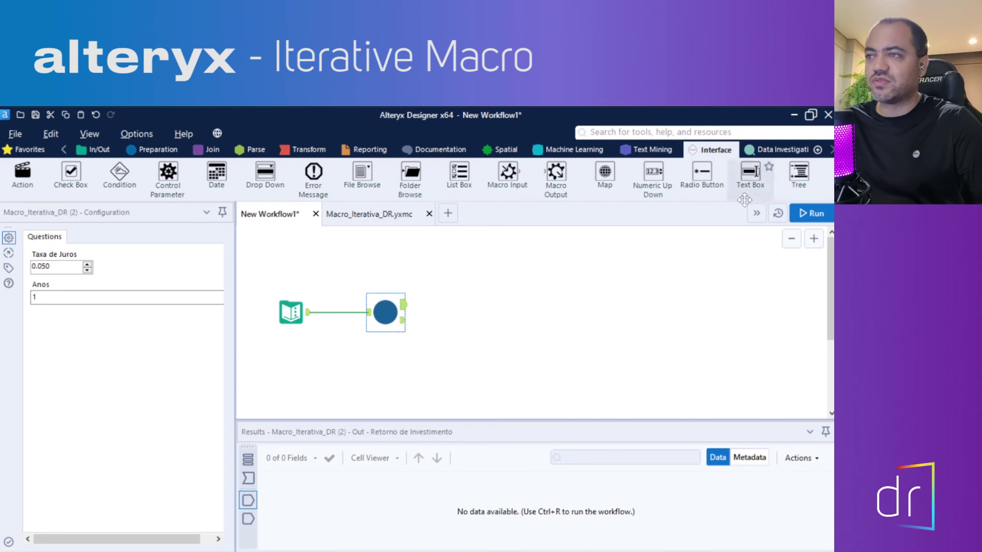
Step: Run the workflow with Anos at 1, and compare the Text Input's Investimento with the macro's settings and output
left_click(812, 213)
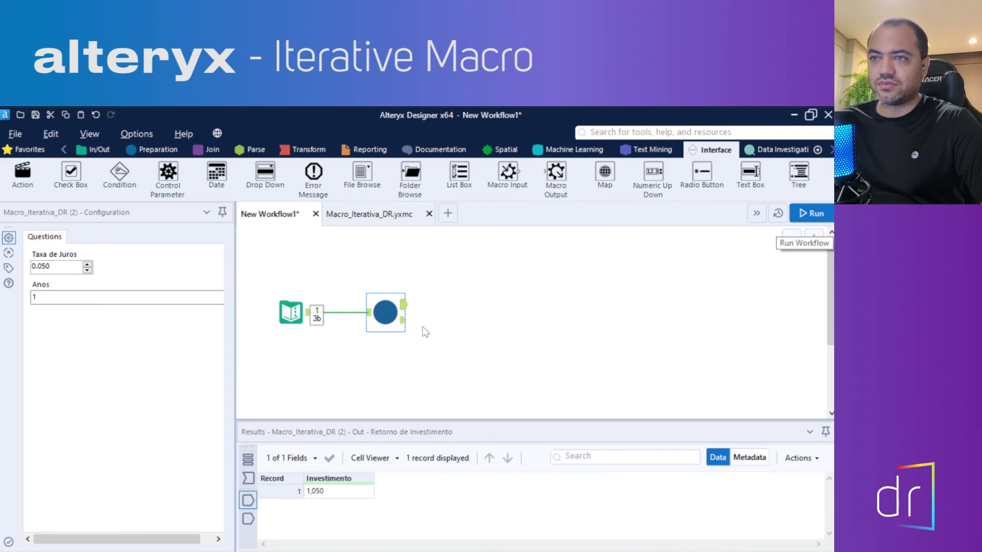
left_click(47, 297)
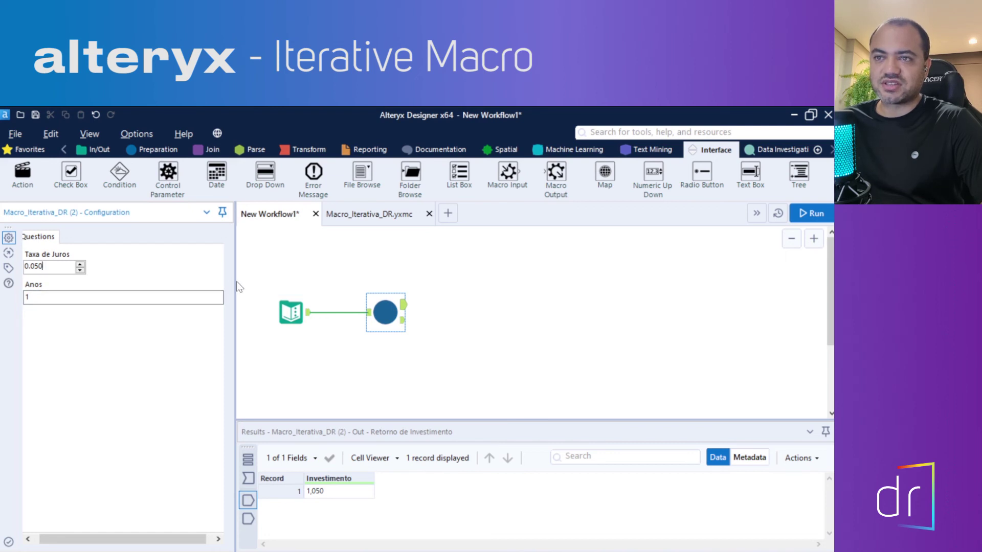
left_click_drag(236, 281, 256, 281)
left_click(296, 307)
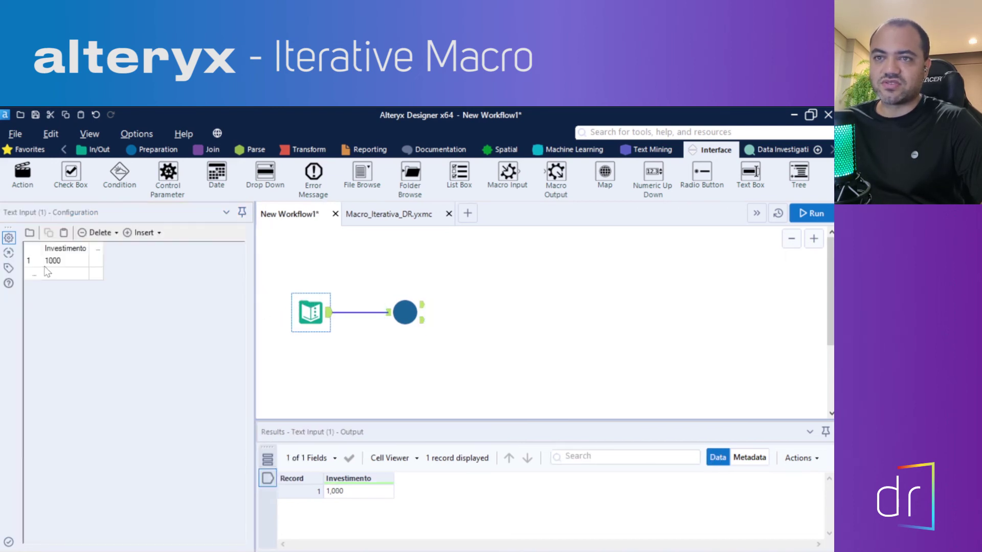
left_click(406, 313)
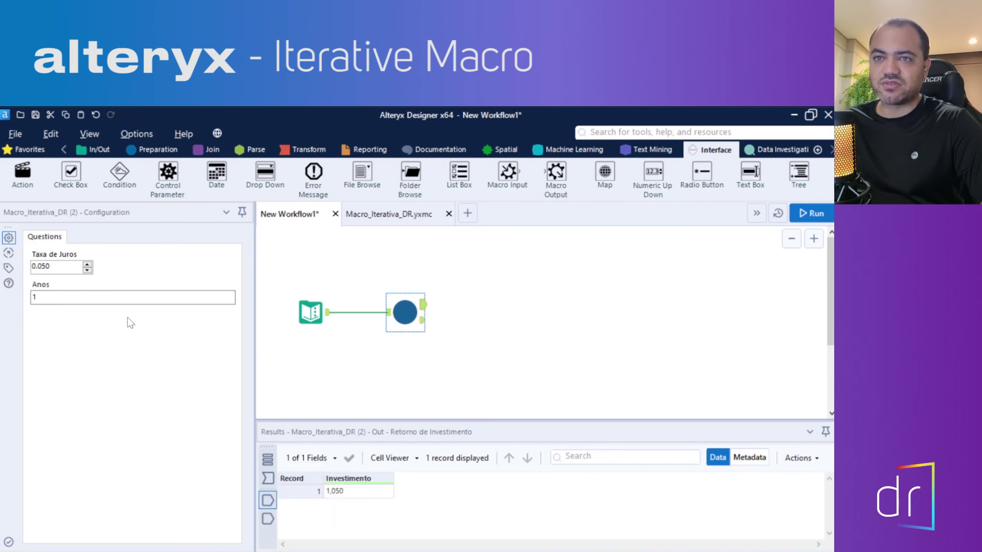
Step: Set the macro's Anos to 5 and run the workflow
double_click(59, 297)
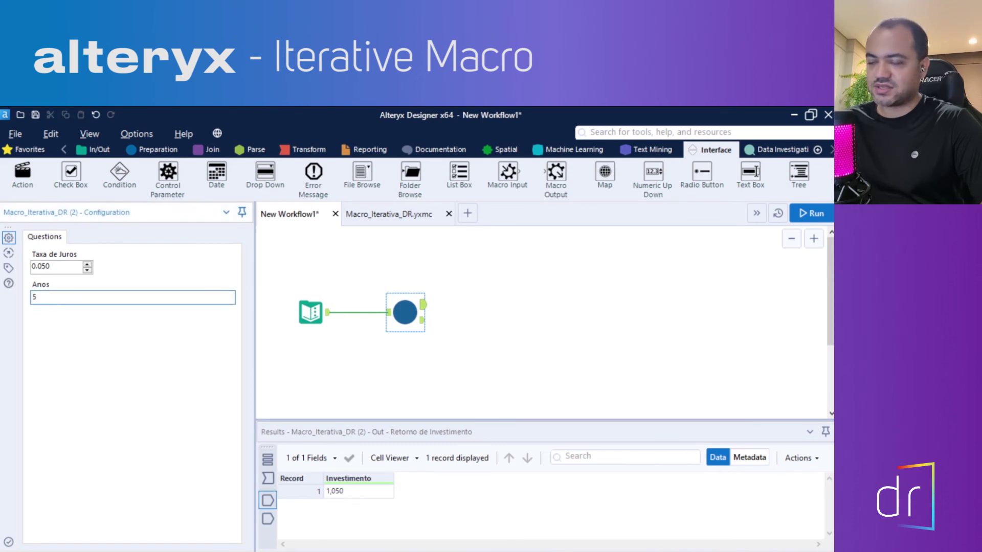
type("5")
left_click(810, 215)
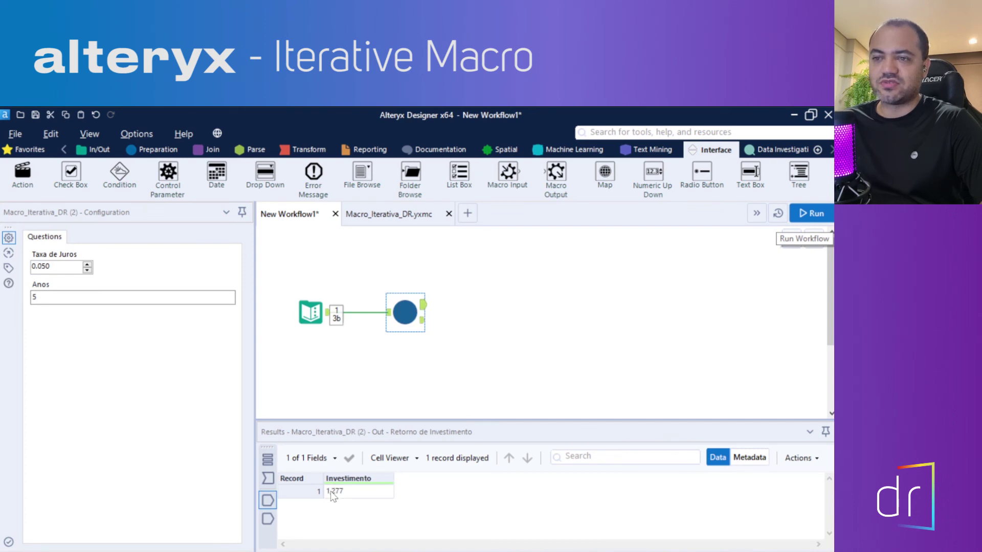
Step: Compare the results at the macro's Retorno de Investimento and Iterações output anchors
left_click(267, 520)
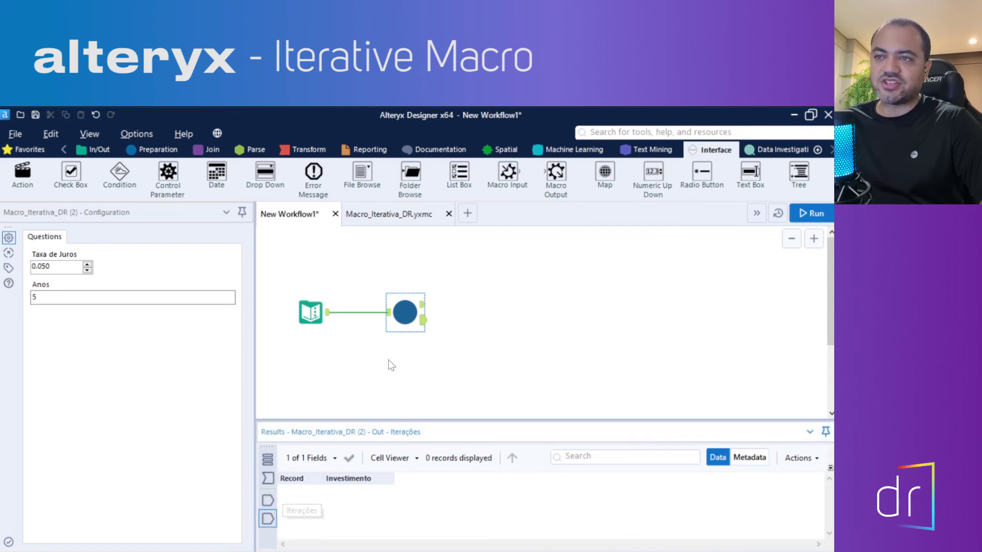
left_click(268, 503)
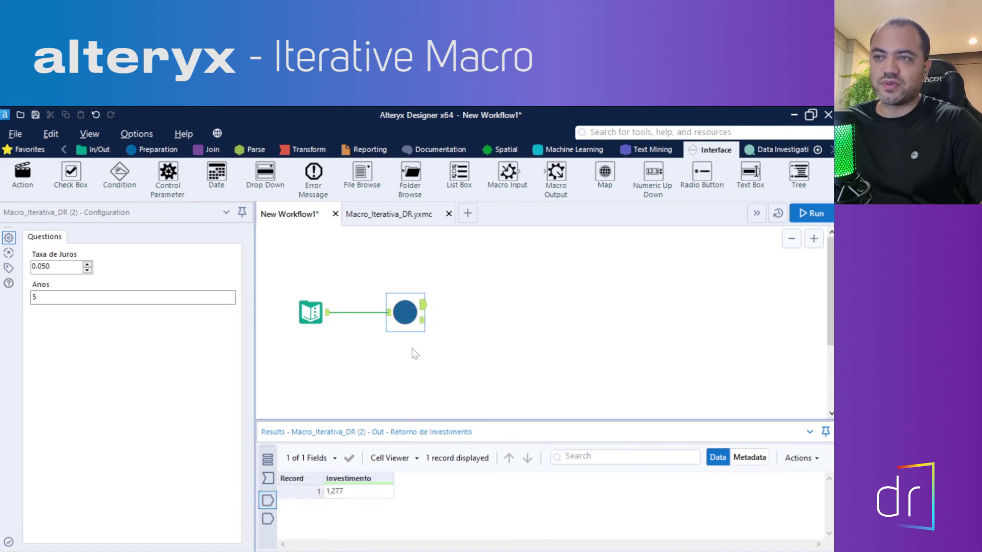
left_click(422, 321)
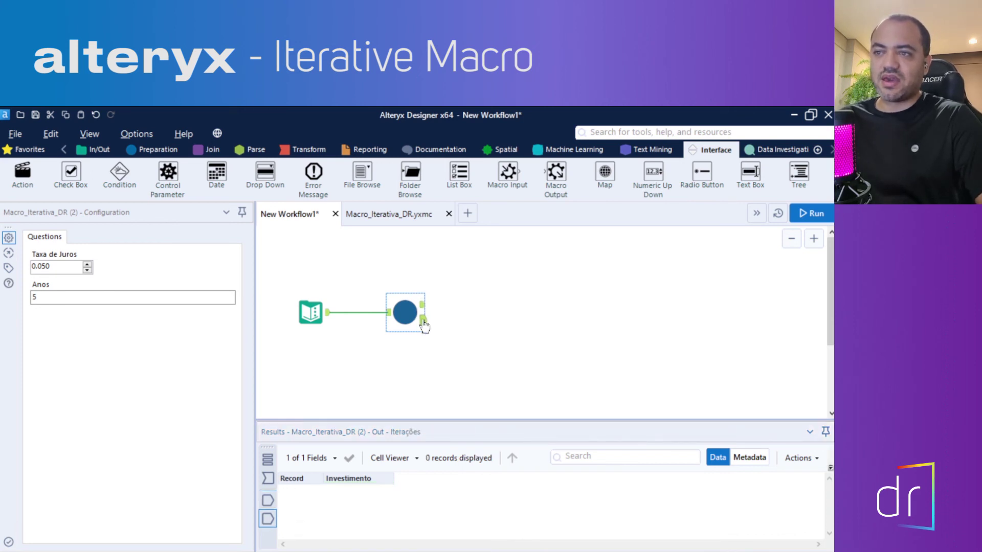
left_click(422, 305)
left_click(424, 321)
left_click(423, 305)
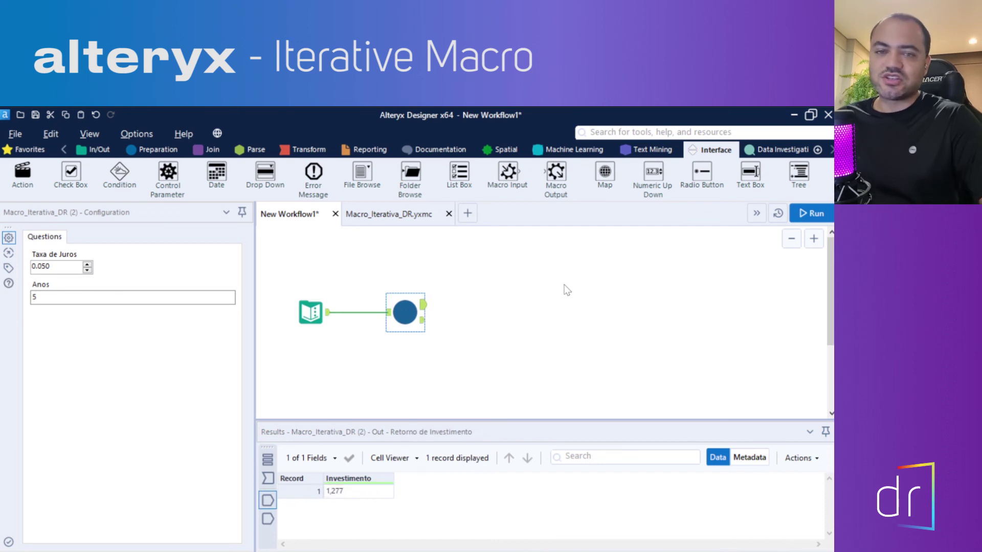
Step: In the Macro_Iterativa_DR macro, set the anchor abbreviation of the Retorno de Investimento output to R
left_click(410, 220)
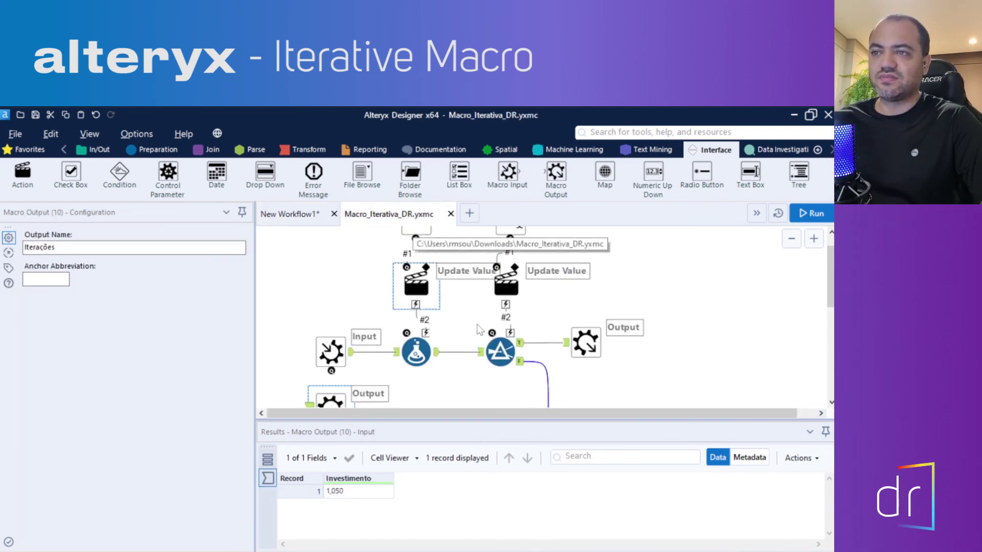
left_click(583, 346)
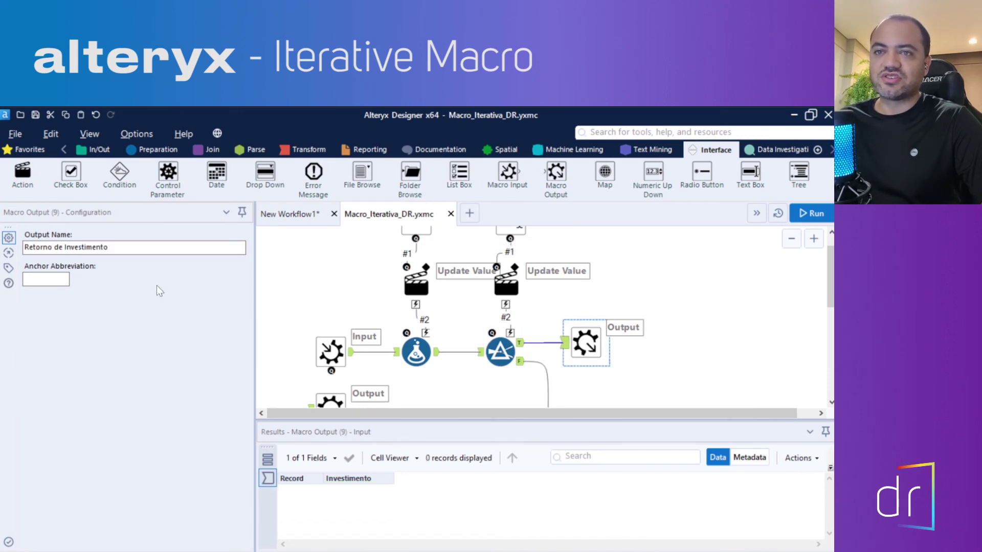
left_click(32, 283)
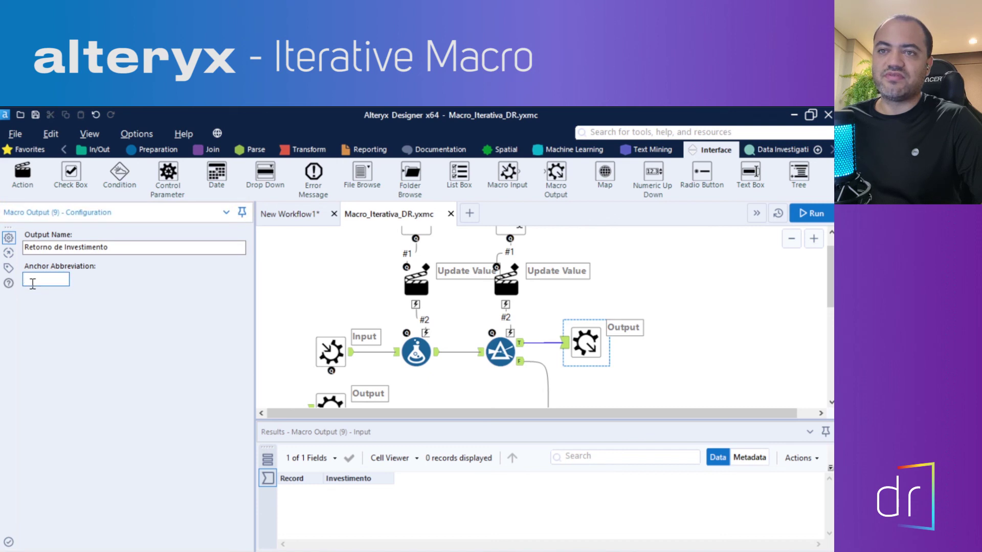
type("R")
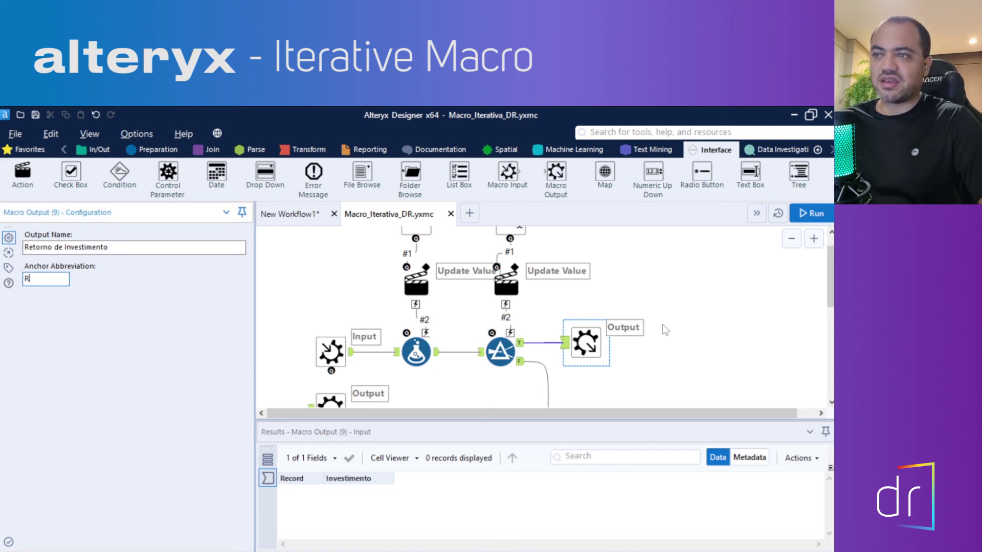
Step: Set the anchor abbreviation of the Iterações macro output to I and save the macro
scroll(665, 329, "down", 2)
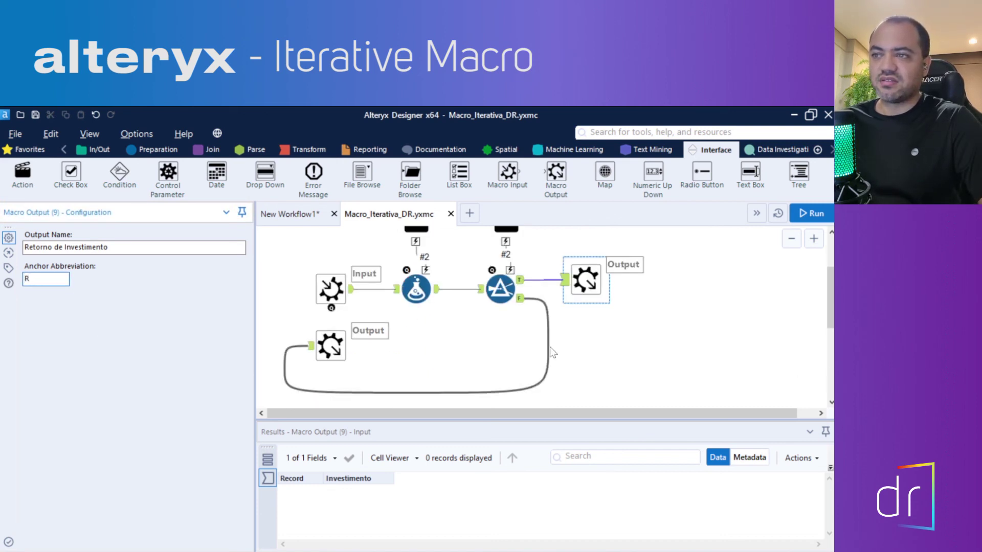
left_click(321, 355)
left_click(46, 279)
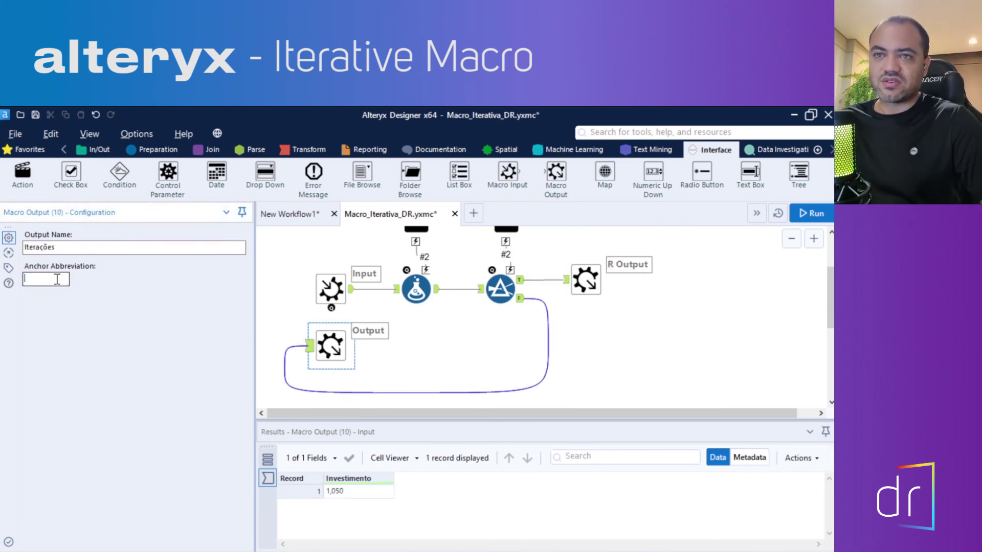
type("I")
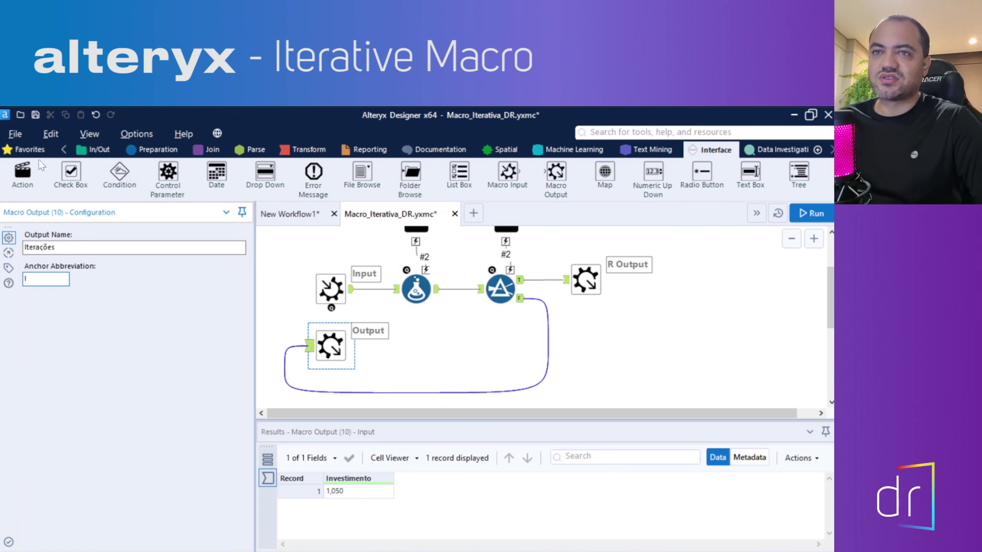
left_click(15, 134)
left_click(70, 236)
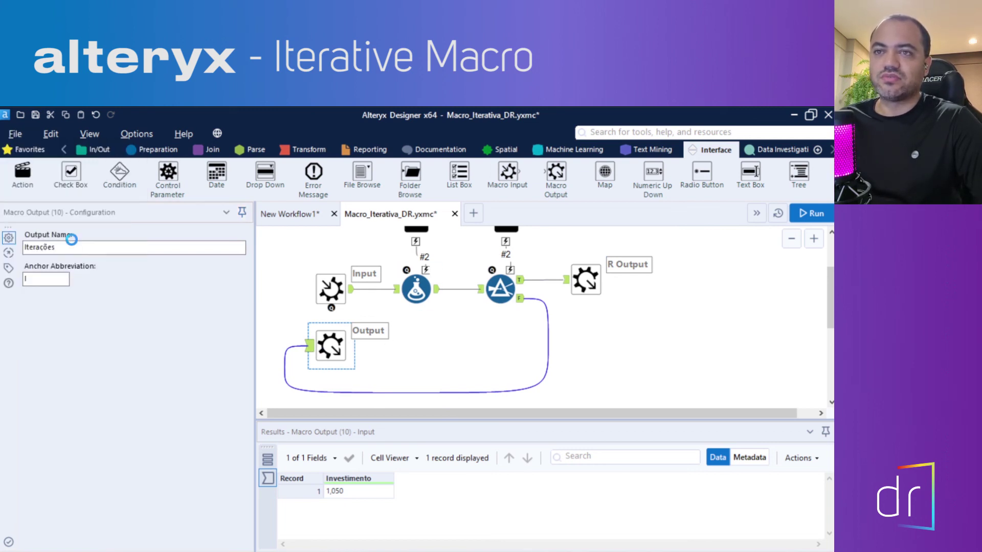
Step: Run New Workflow1 with the refreshed macro and check the output at its I anchor
left_click(302, 214)
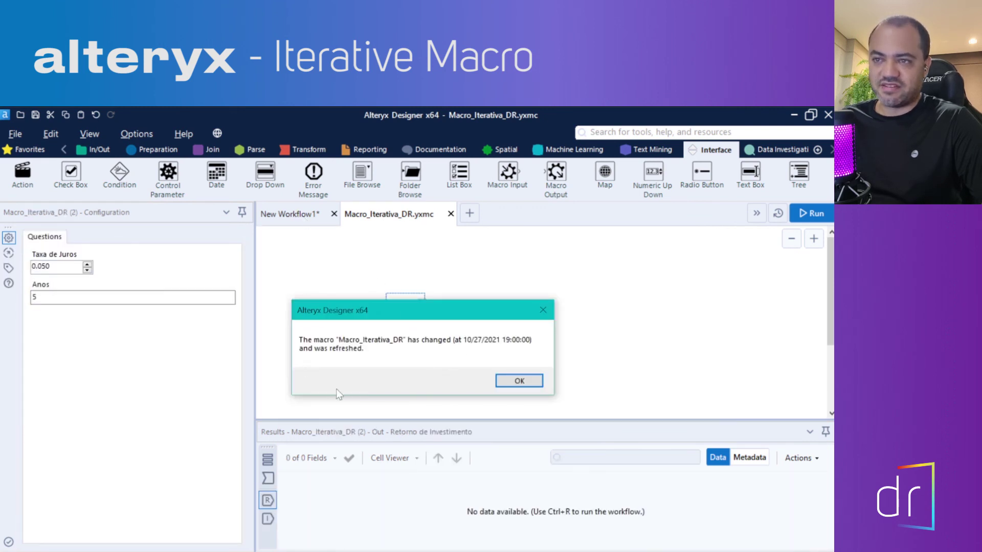
left_click(513, 382)
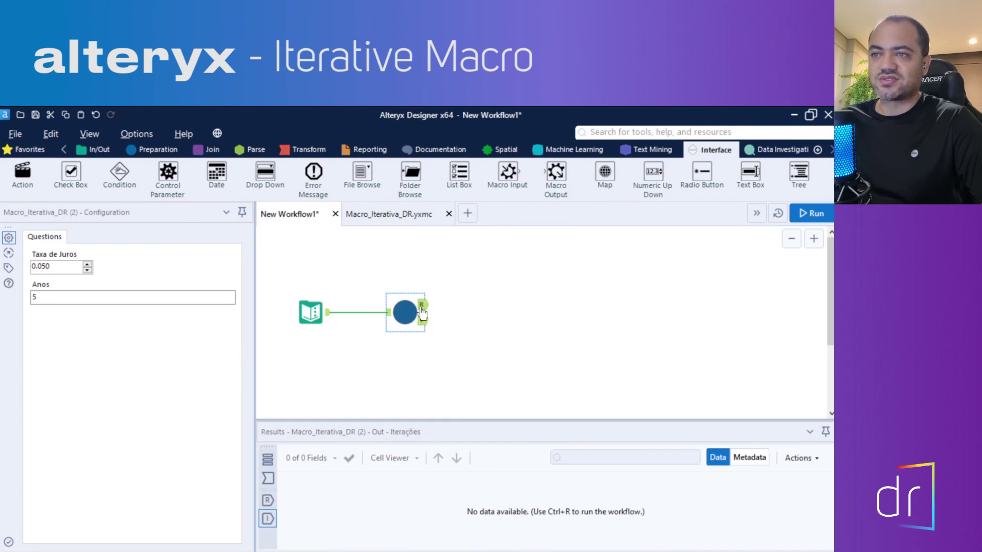
left_click(810, 213)
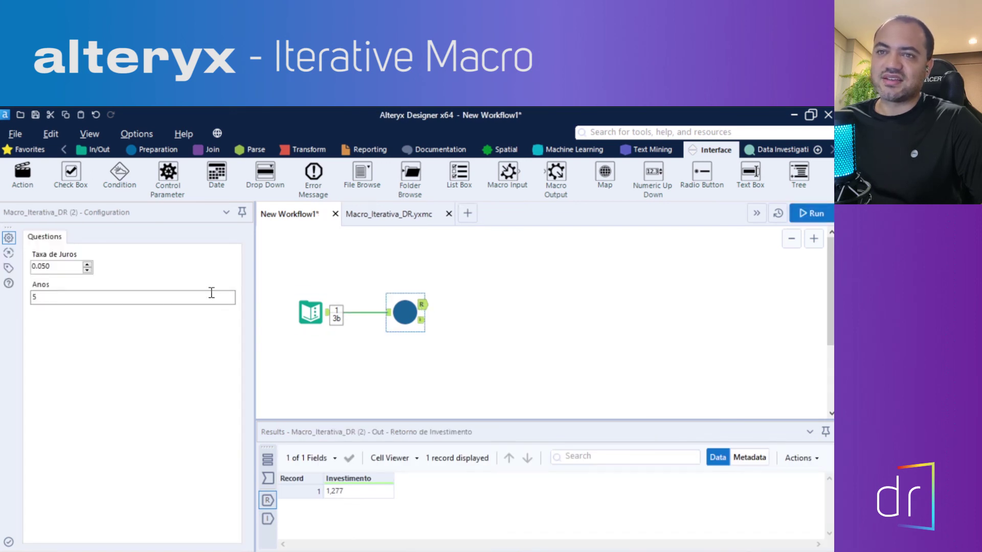
left_click(420, 320)
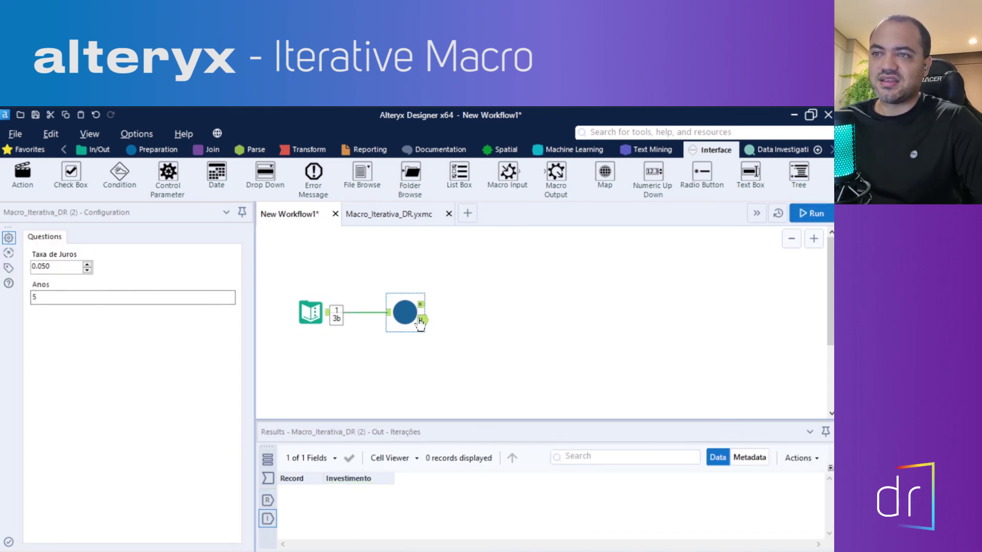
Step: Set the macro's Taxa de Juros to 0.02 and run the workflow, viewing the result at the R anchor
left_click(421, 305)
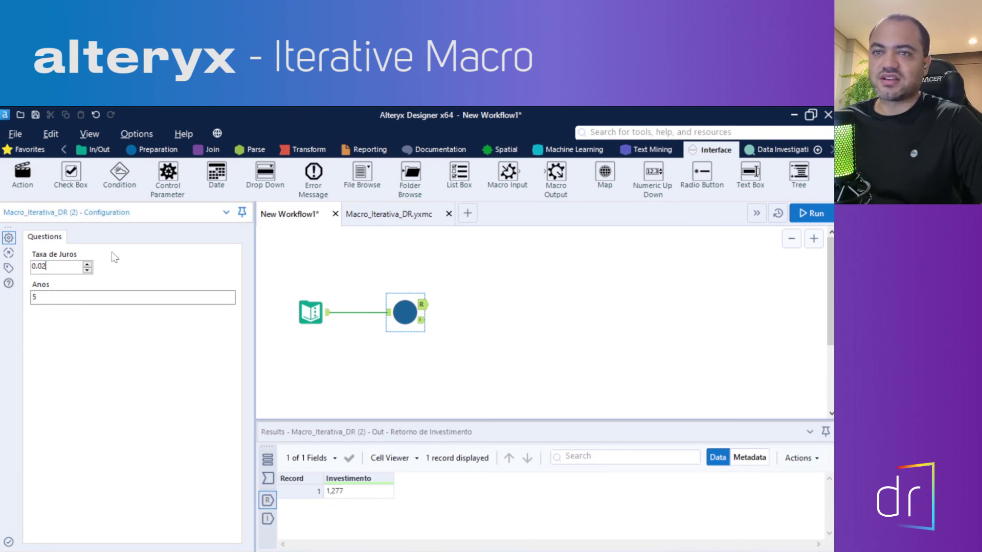
left_click(806, 220)
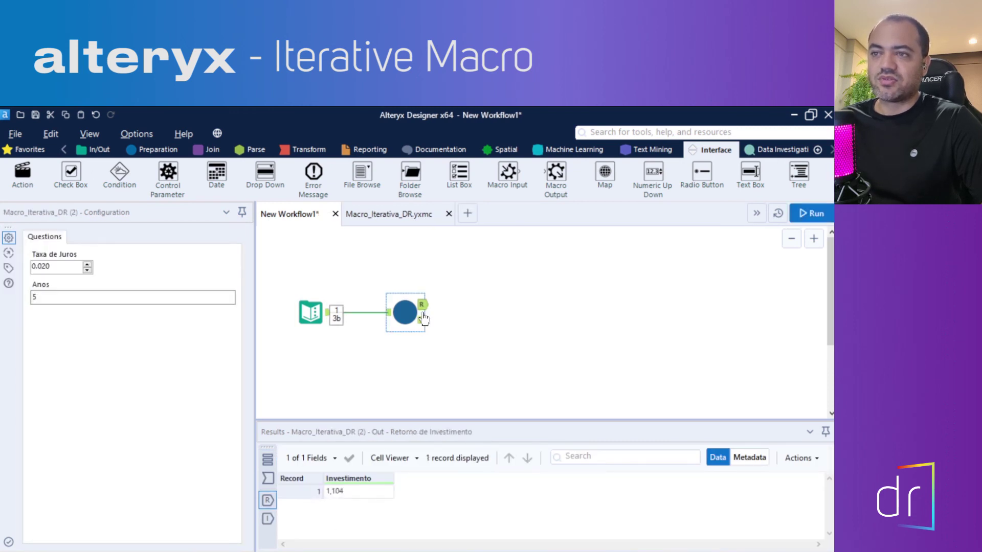
key("ctrl+r")
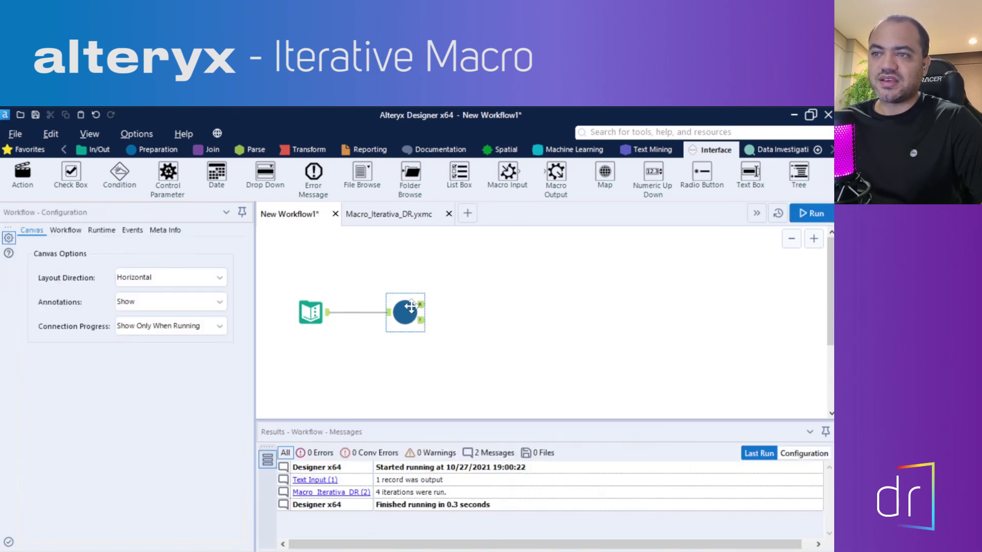
Step: Set the macro's Anos to 4 and run the workflow, checking the Retorno de Investimento output
left_click(411, 306)
left_click_drag(69, 302, 28, 301)
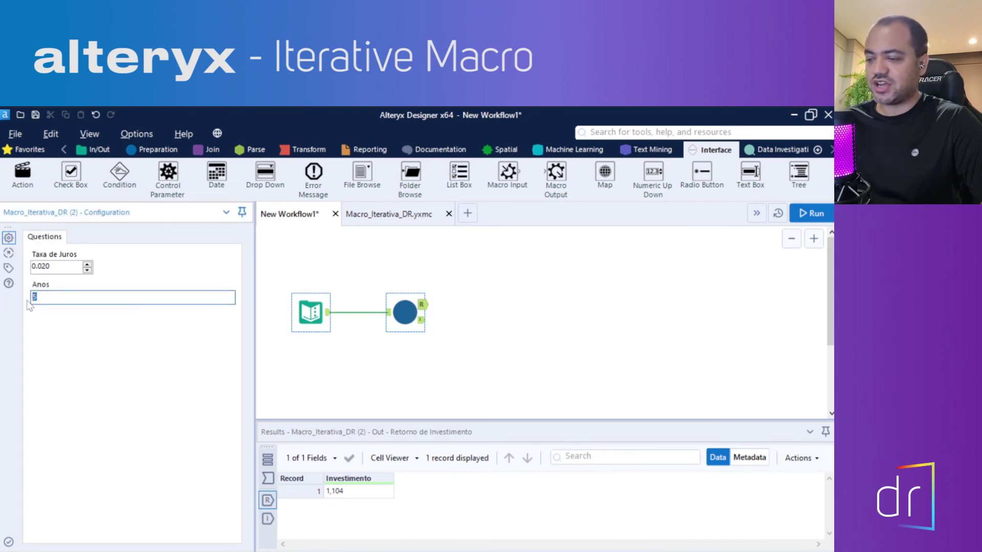
left_click(812, 213)
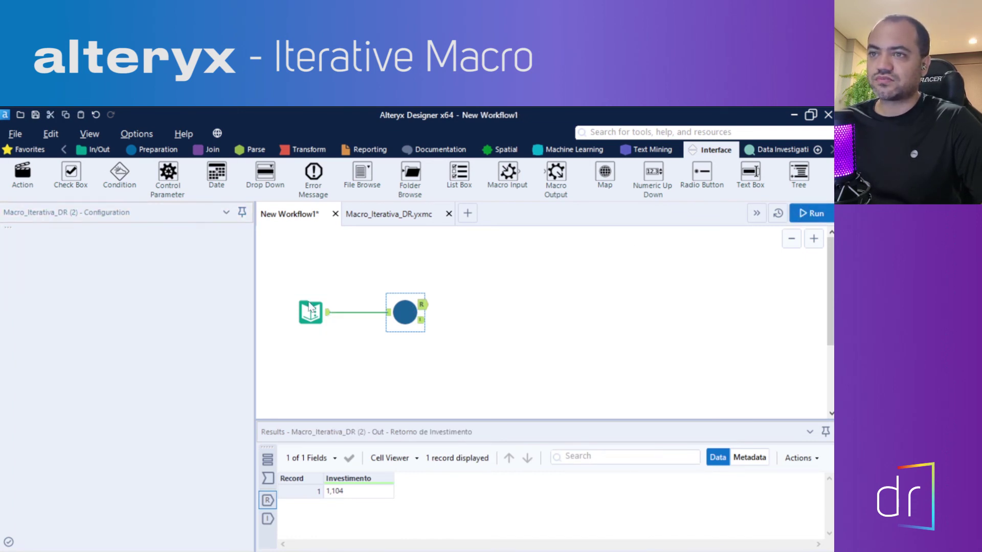
left_click(401, 311)
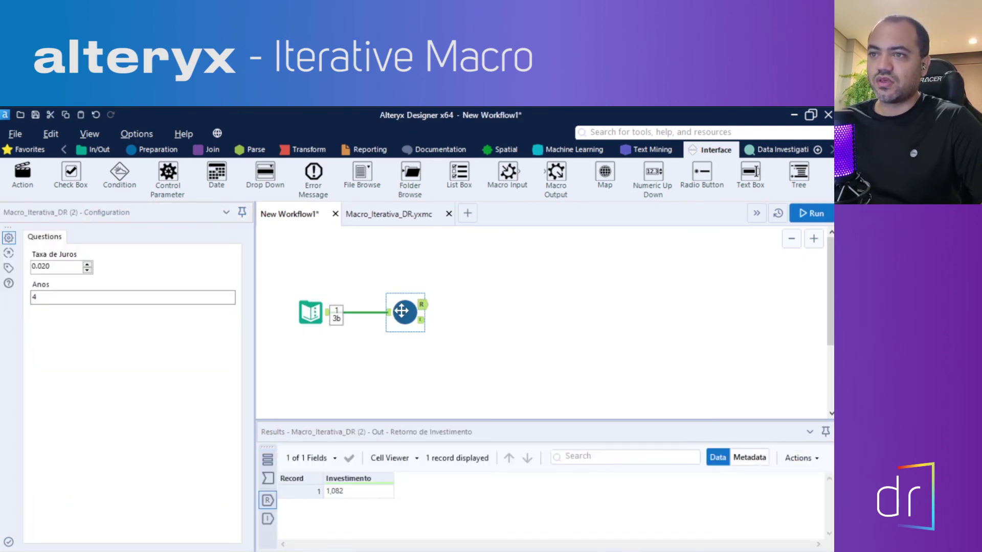
left_click(49, 272)
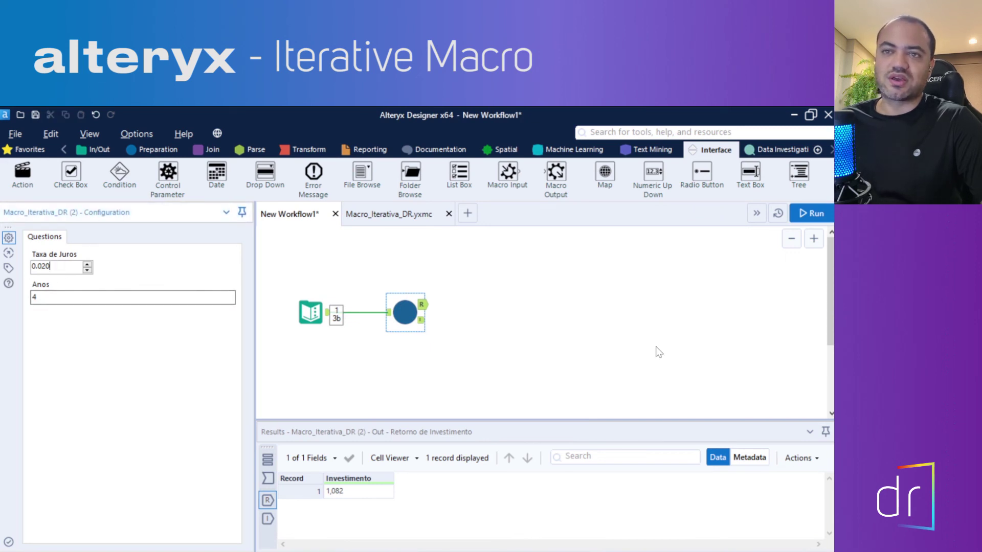